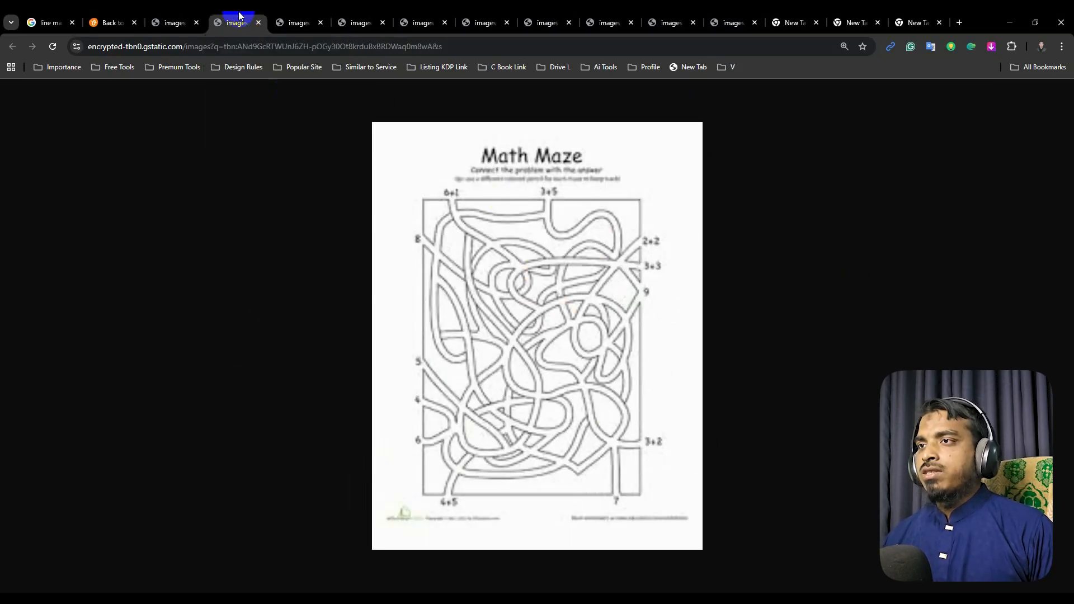
- Review the sample line maze images in the open browser tabs, from the fire-truck road maze through the Fireman Game
{"action": "left_click", "coordinate": [282, 21]}
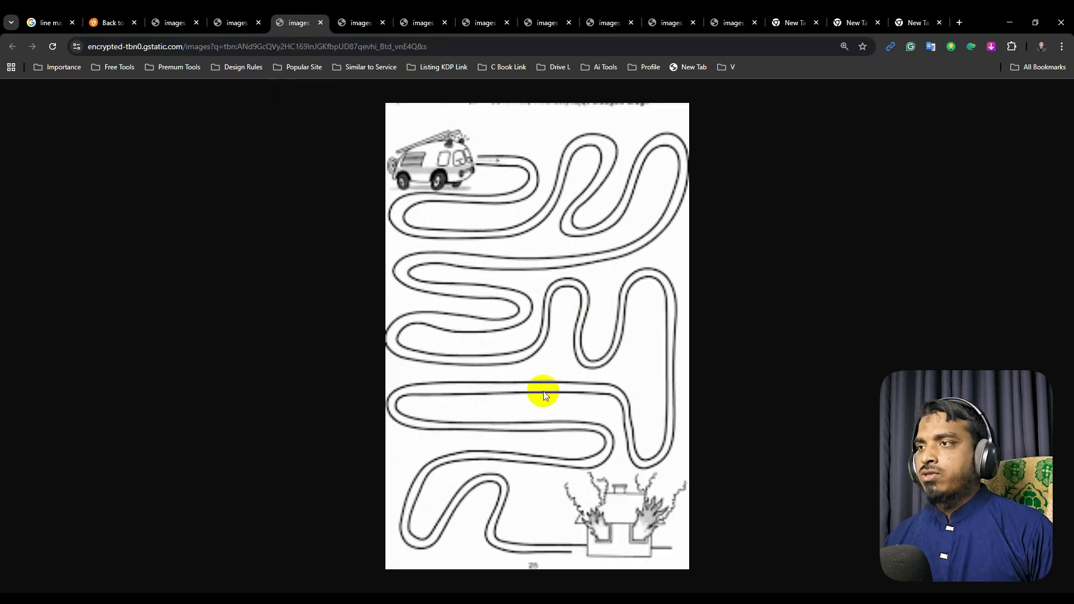
{"action": "left_click", "coordinate": [355, 23]}
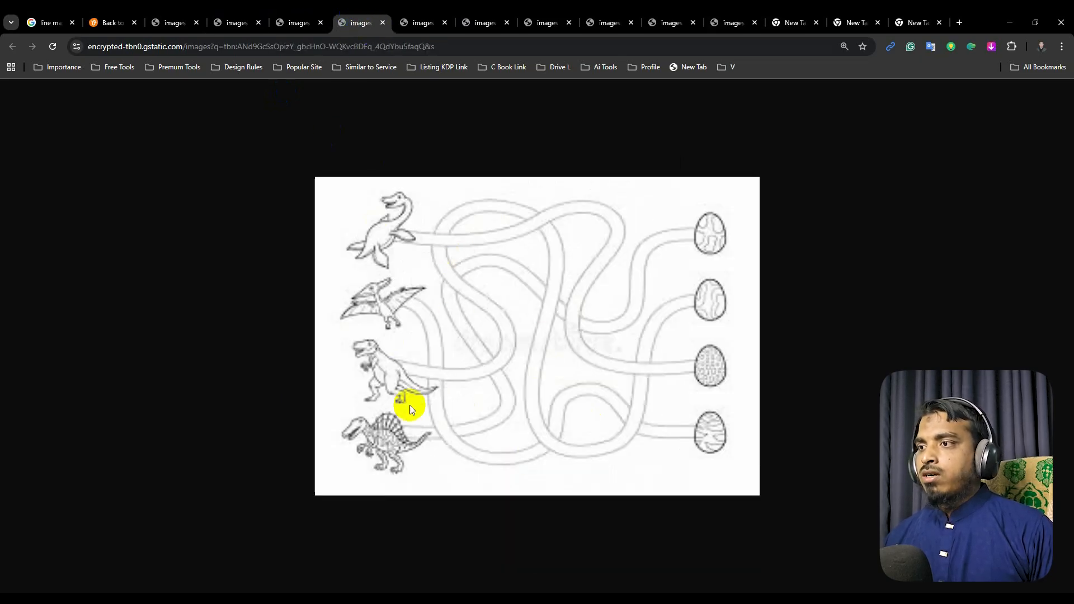
{"action": "left_click", "coordinate": [415, 16]}
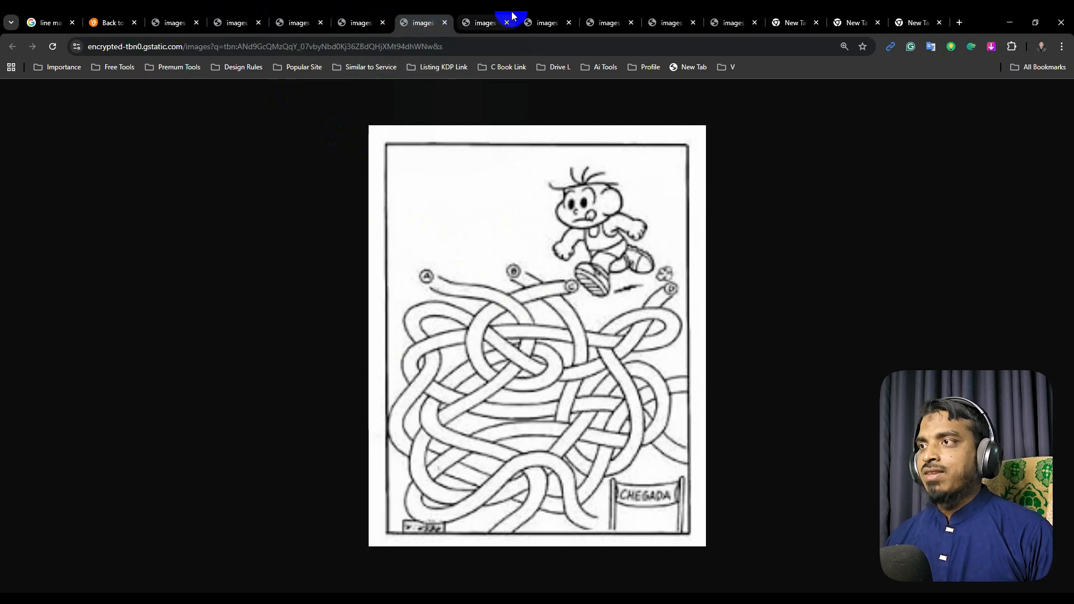
{"action": "left_click", "coordinate": [494, 16]}
{"action": "left_click", "coordinate": [547, 17]}
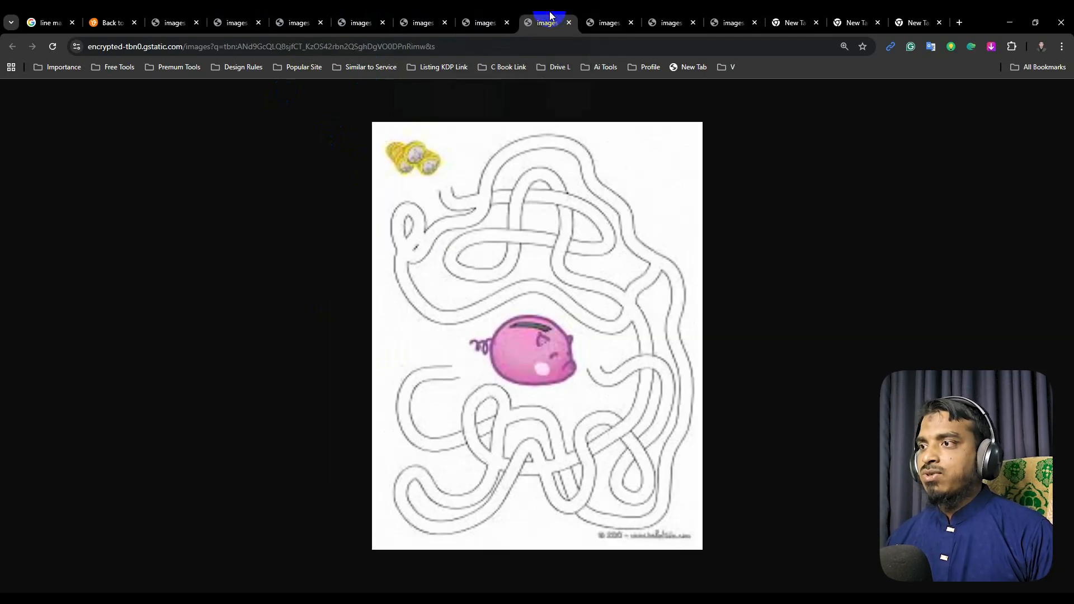
{"action": "left_click", "coordinate": [608, 22]}
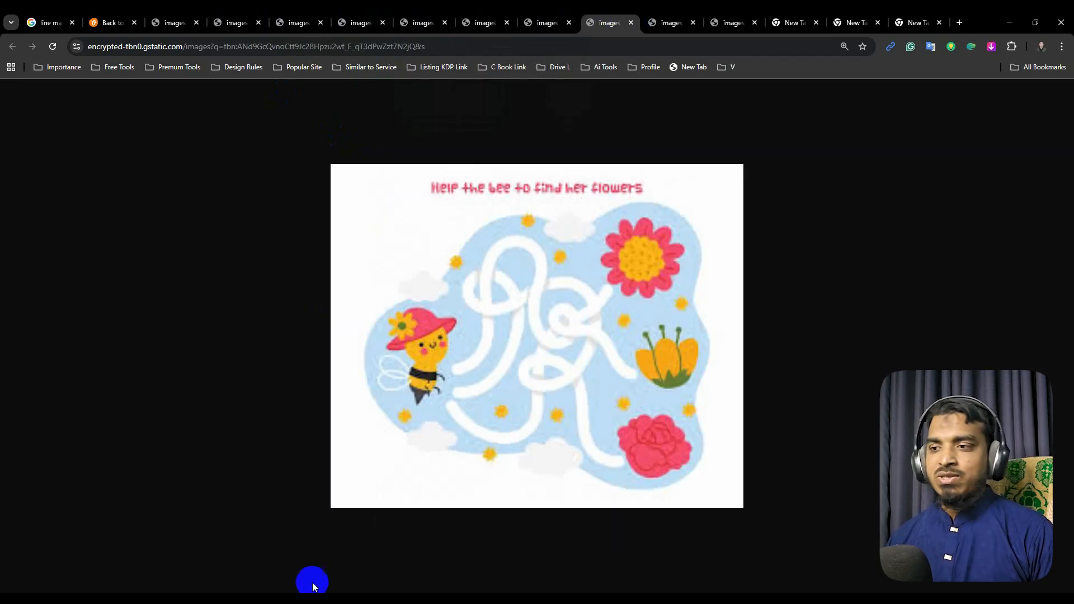
{"action": "left_click", "coordinate": [666, 17]}
{"action": "left_click", "coordinate": [727, 20]}
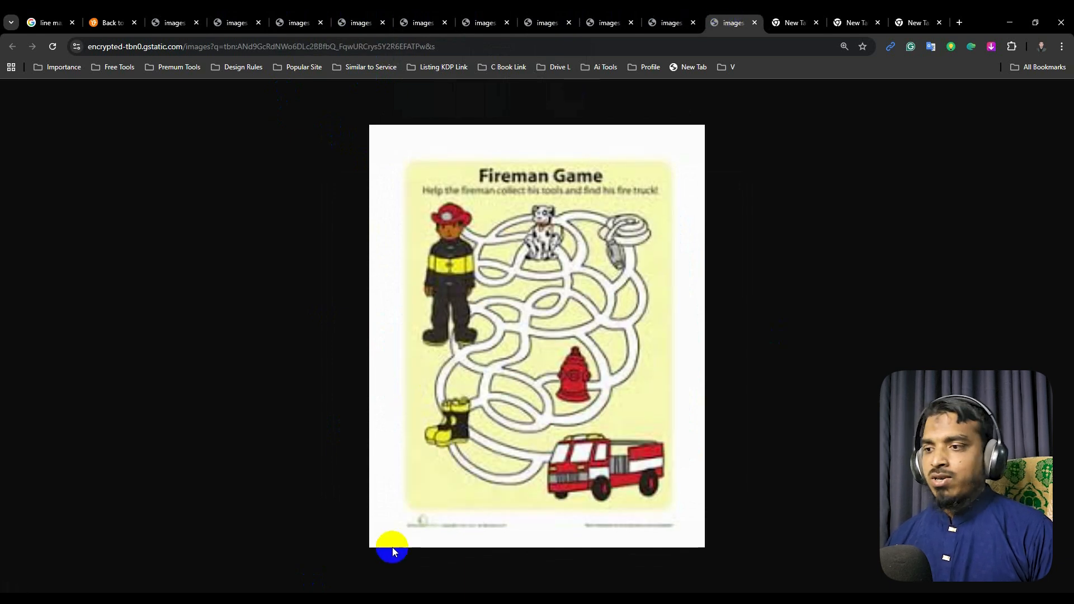
- Switch to Illustrator and look over the Find the Safe Exit and Animal Baby Maze pages
{"action": "left_click", "coordinate": [331, 597]}
{"action": "left_click_drag", "start_coordinate": [734, 307], "coordinate": [75, 291]}
{"action": "left_click_drag", "start_coordinate": [633, 321], "coordinate": [571, 357]}
{"action": "left_click_drag", "start_coordinate": [806, 334], "coordinate": [727, 321]}
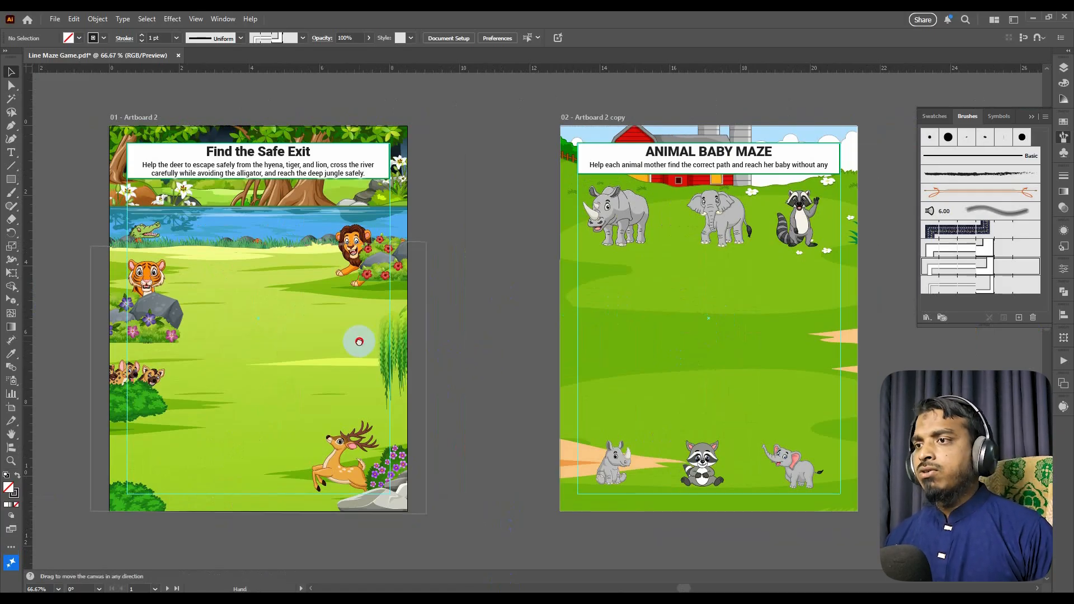
{"action": "left_click_drag", "start_coordinate": [360, 341], "coordinate": [556, 335]}
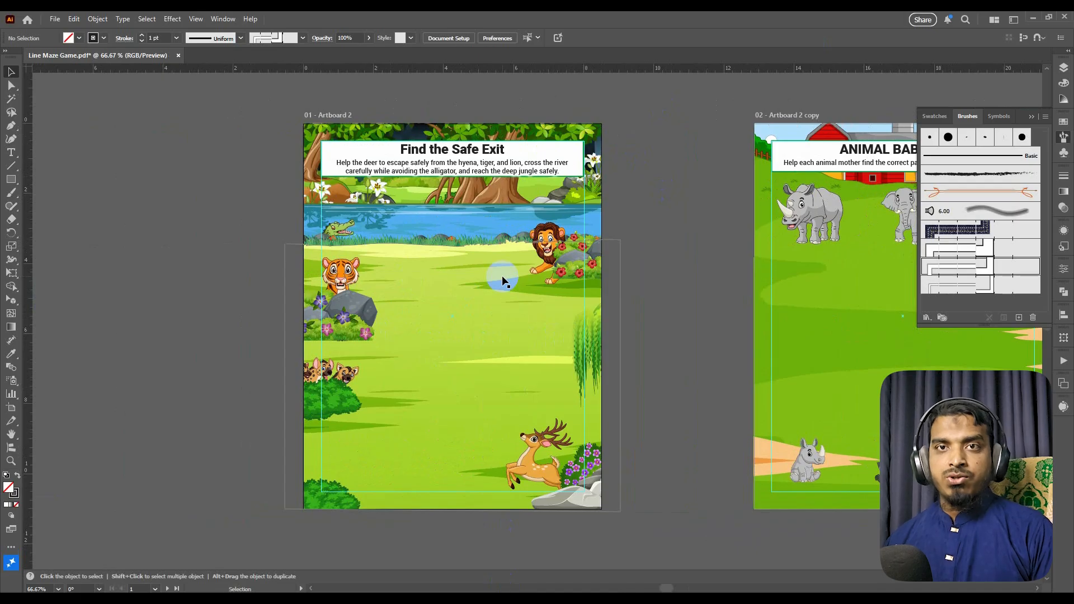
- Paint a looping trial path with the existing maze brush on the empty canvas beside the Find the Safe Exit page
{"action": "left_click_drag", "start_coordinate": [355, 328], "coordinate": [583, 316]}
{"action": "key", "text": "b"}
{"action": "left_click_drag", "start_coordinate": [421, 374], "coordinate": [372, 439]}
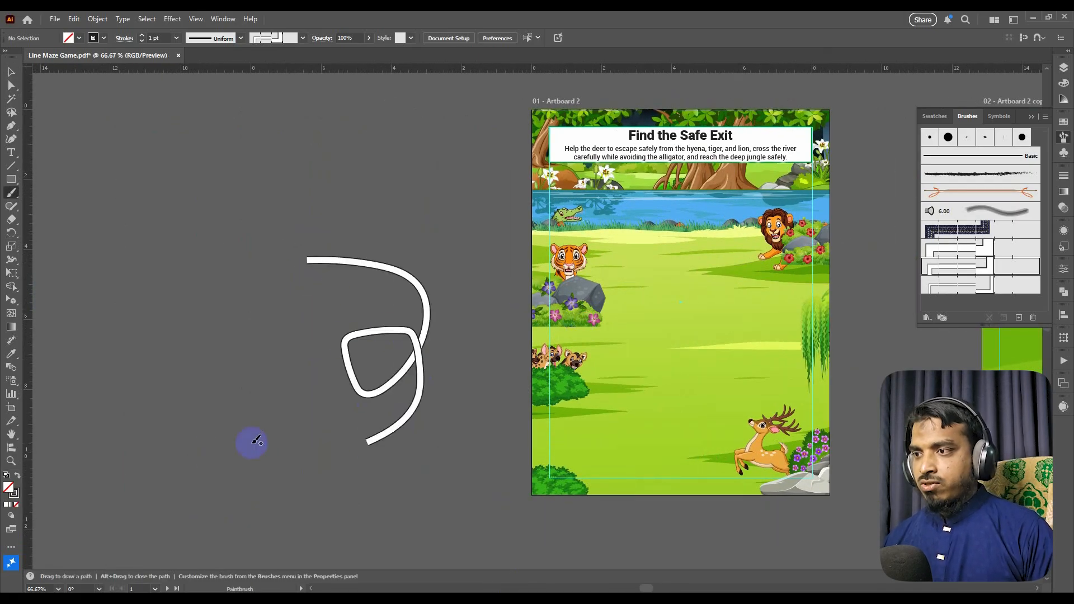
{"action": "scroll", "coordinate": [371, 283], "scroll_direction": "up", "scroll_amount": 4}
{"action": "scroll", "coordinate": [374, 281], "scroll_direction": "down", "scroll_amount": 5}
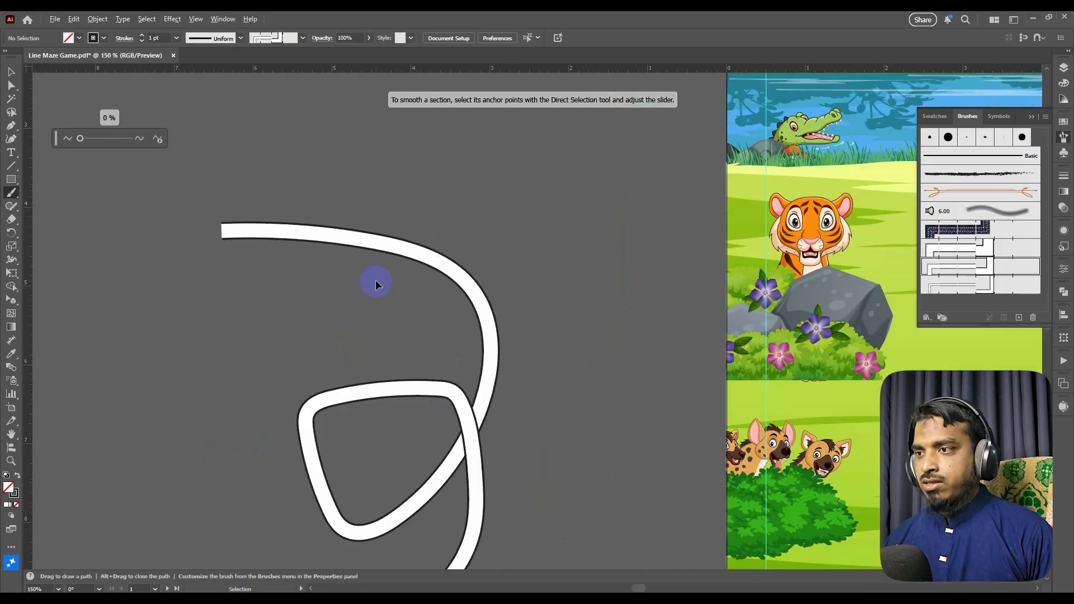
{"action": "key", "text": "space"}
{"action": "left_click_drag", "start_coordinate": [553, 319], "coordinate": [427, 227]}
{"action": "left_click_drag", "start_coordinate": [725, 456], "coordinate": [652, 509]}
{"action": "left_click_drag", "start_coordinate": [637, 473], "coordinate": [610, 507]}
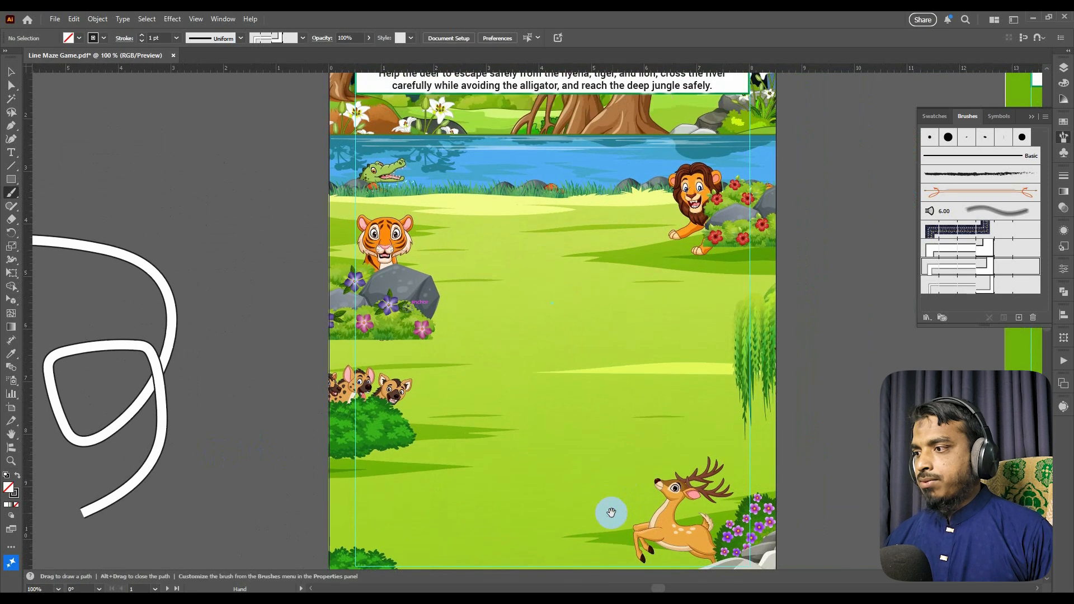
{"action": "scroll", "coordinate": [607, 460], "scroll_direction": "down", "scroll_amount": 1}
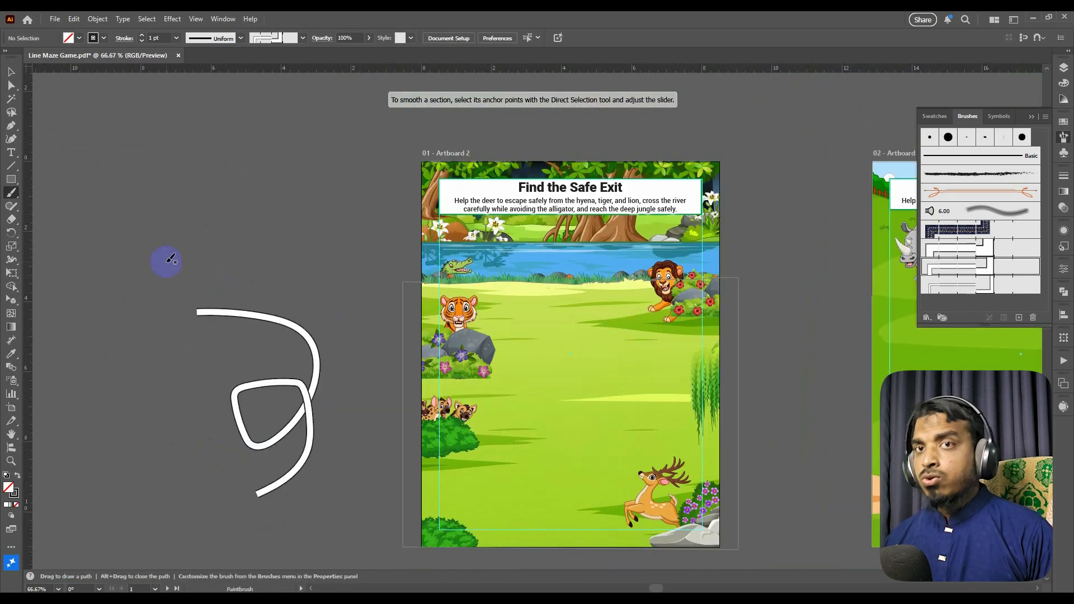
- Delete the trial brush path from the empty canvas beside the Find the Safe Exit page
{"action": "key", "text": "v"}
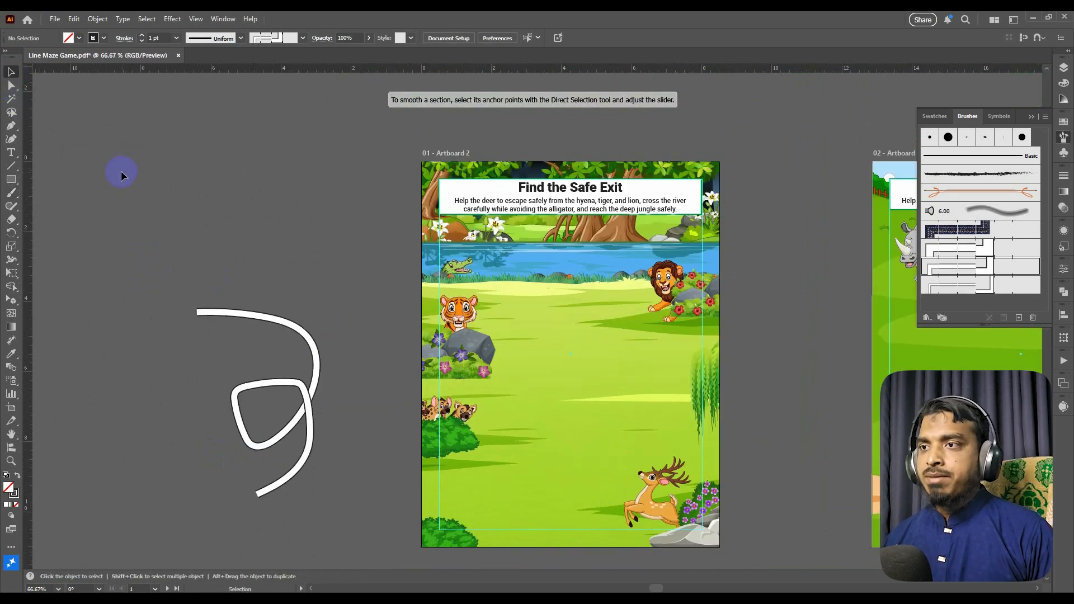
{"action": "left_click", "coordinate": [227, 313]}
{"action": "key", "text": "Delete"}
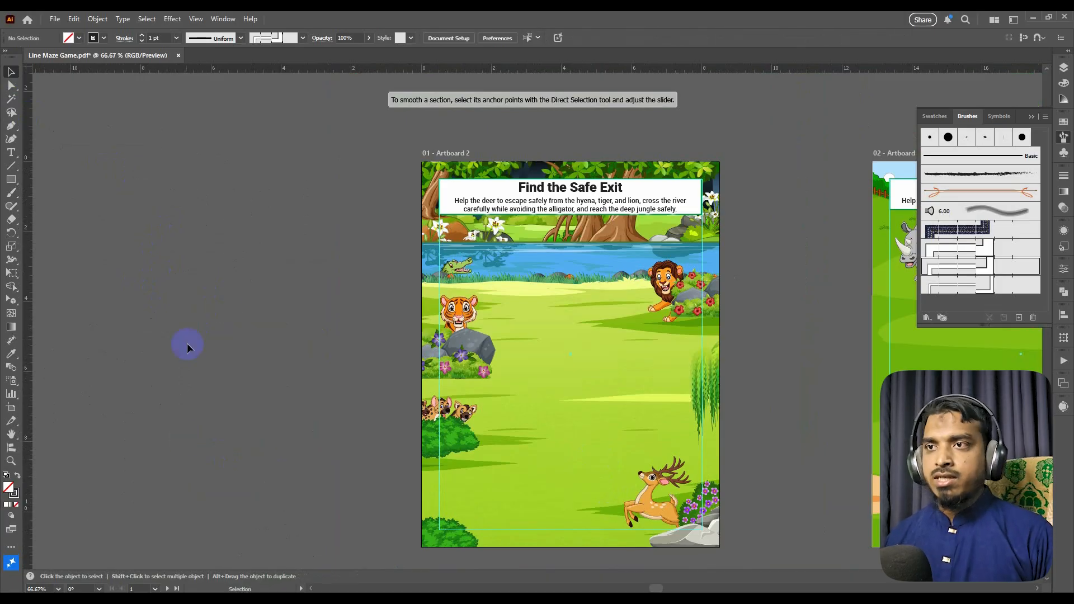
- Create a rectangle 1 in wide and 0.1 in high on the empty canvas beside the first page
{"action": "scroll", "coordinate": [240, 306], "scroll_direction": "up", "scroll_amount": 2}
{"action": "left_click", "coordinate": [11, 180]}
{"action": "left_click", "coordinate": [372, 275]}
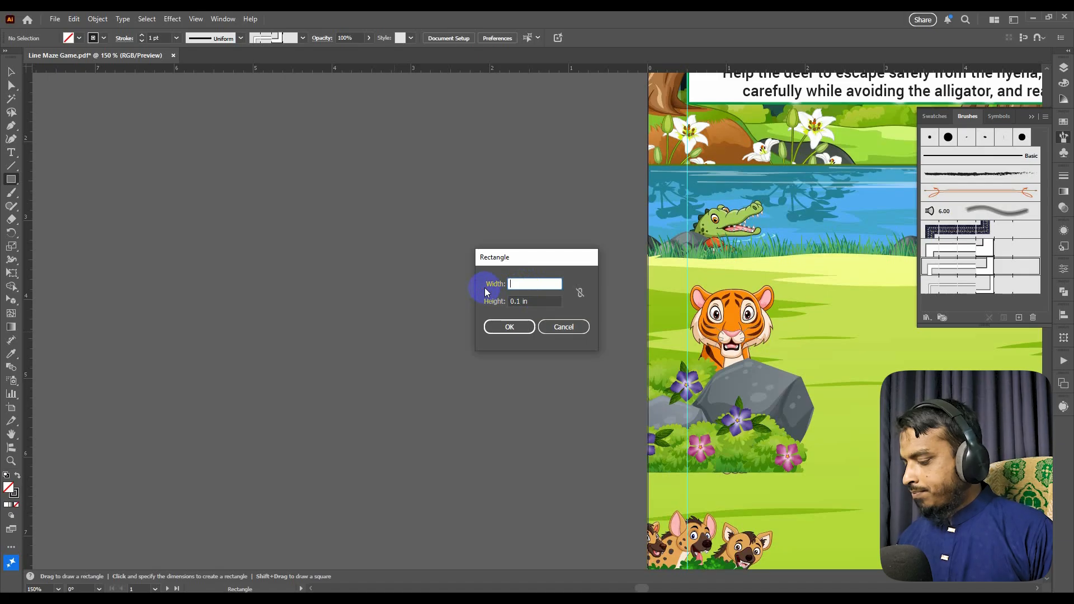
{"action": "left_click", "coordinate": [525, 329]}
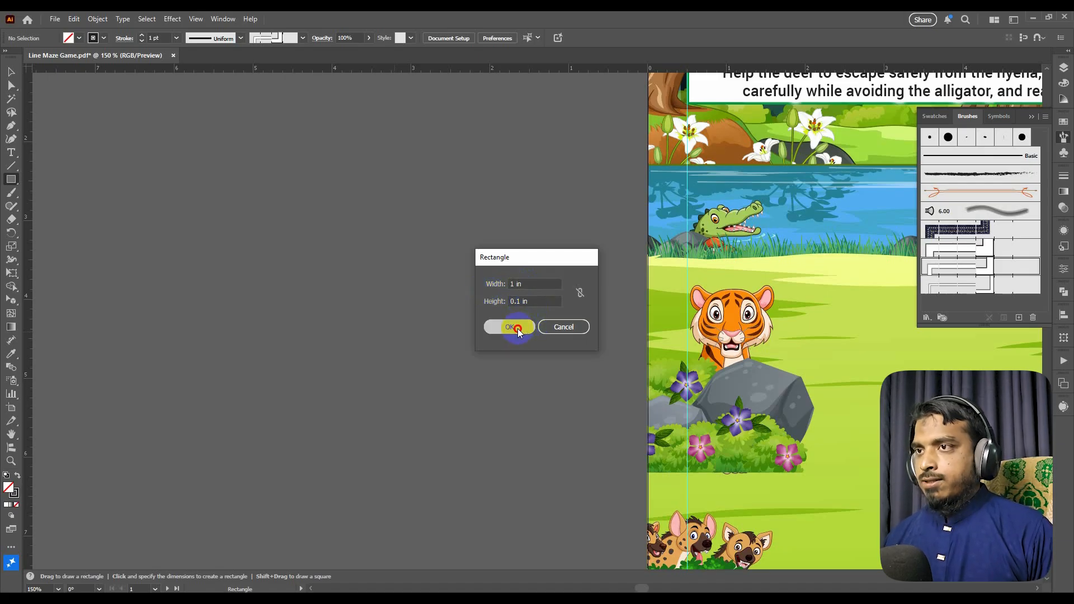
{"action": "key", "text": "v"}
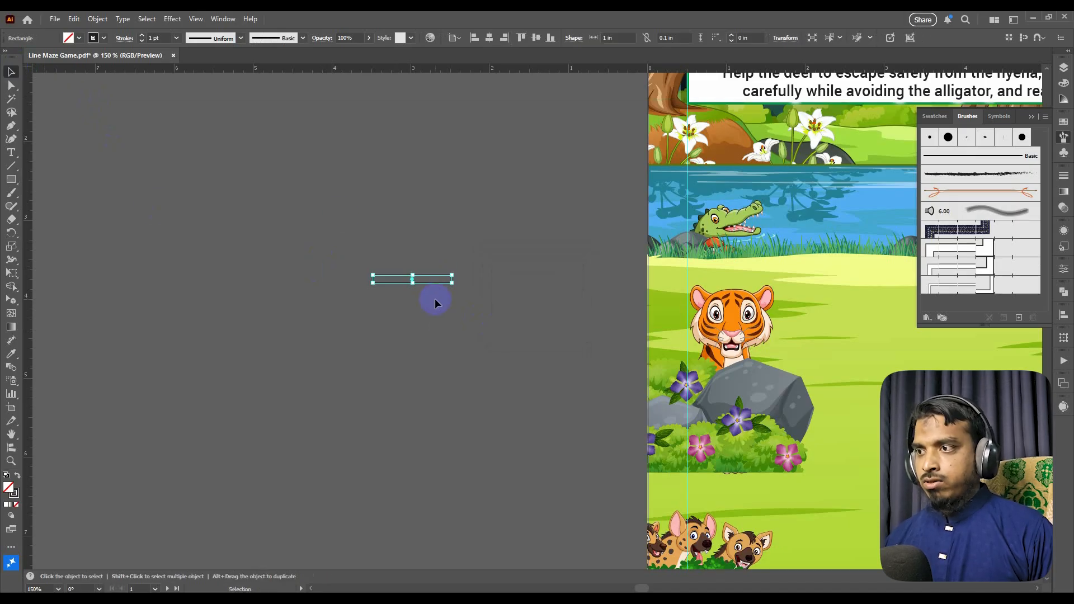
{"action": "left_click", "coordinate": [442, 337]}
{"action": "left_click_drag", "start_coordinate": [426, 314], "coordinate": [366, 242]}
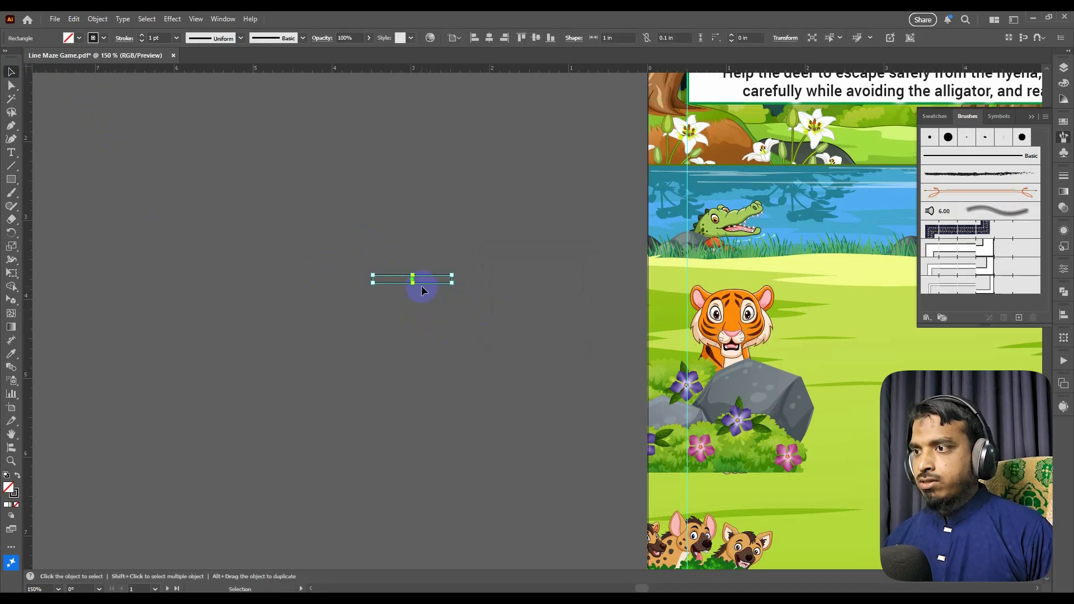
{"action": "scroll", "coordinate": [392, 277], "scroll_direction": "up", "scroll_amount": 2}
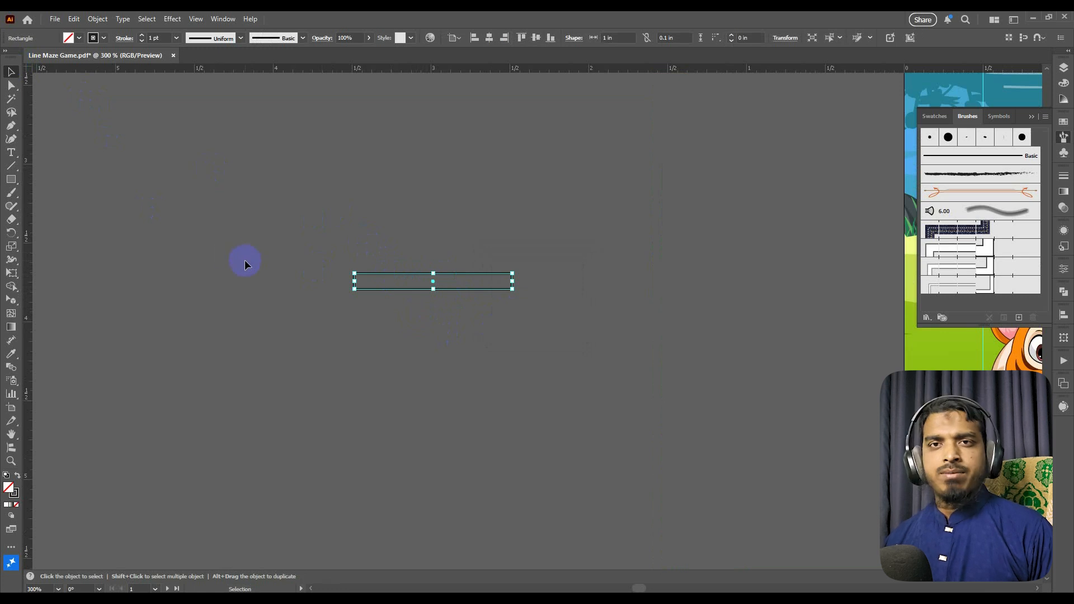
{"action": "scroll", "coordinate": [376, 355], "scroll_direction": "down", "scroll_amount": 1}
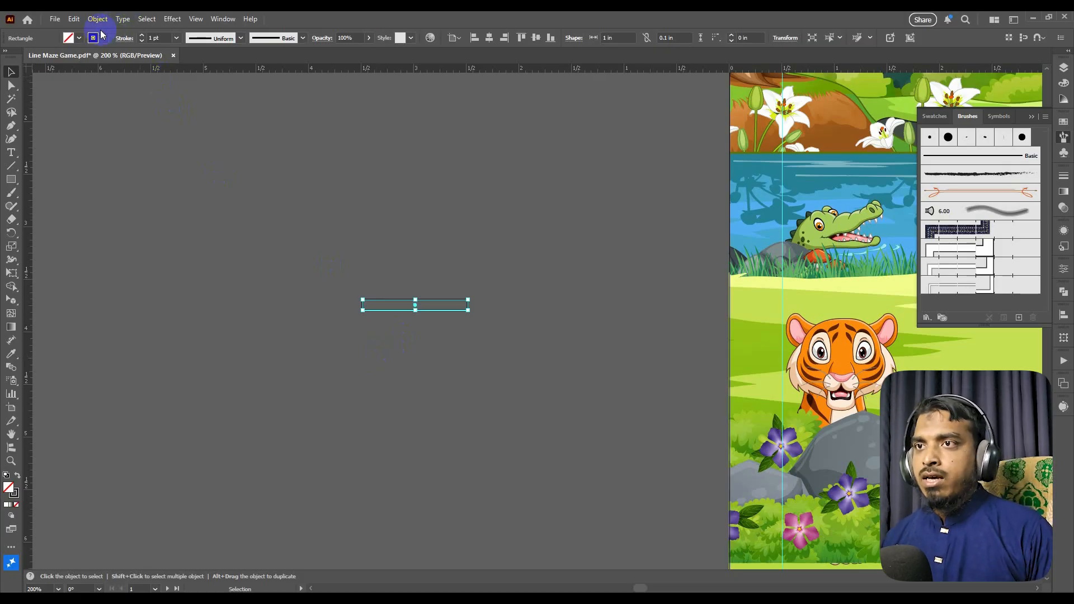
- Fill the thin rectangle with white, keeping its 1 pt black stroke
{"action": "left_click", "coordinate": [79, 38]}
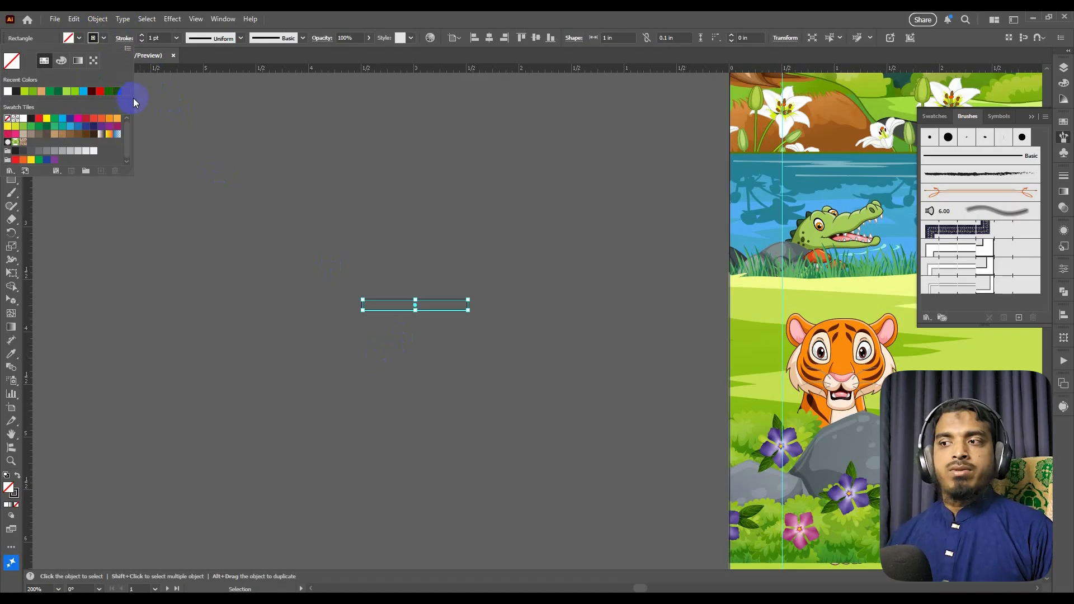
{"action": "left_click", "coordinate": [356, 260]}
{"action": "left_click", "coordinate": [385, 301]}
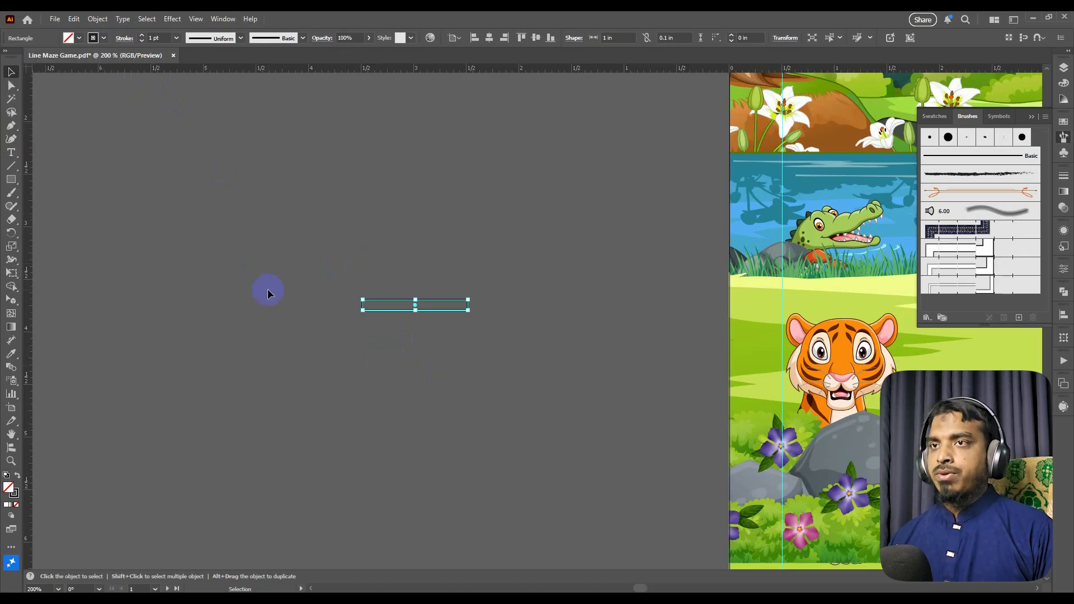
{"action": "left_click", "coordinate": [79, 39]}
{"action": "left_click", "coordinate": [22, 118]}
{"action": "left_click", "coordinate": [440, 242]}
{"action": "left_click_drag", "start_coordinate": [338, 242], "coordinate": [421, 345]}
{"action": "mouse_move", "coordinate": [479, 343]}
{"action": "left_mouse_down"}
{"action": "mouse_move", "coordinate": [427, 330]}
{"action": "mouse_move", "coordinate": [336, 243]}
{"action": "left_mouse_up"}
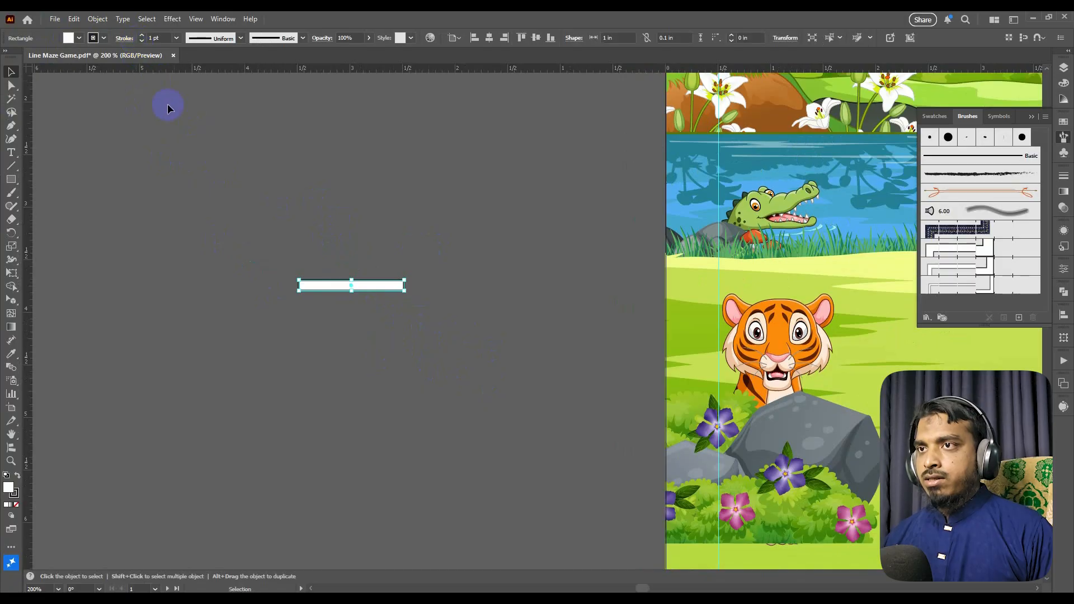
{"action": "left_click_drag", "start_coordinate": [245, 174], "coordinate": [368, 357]}
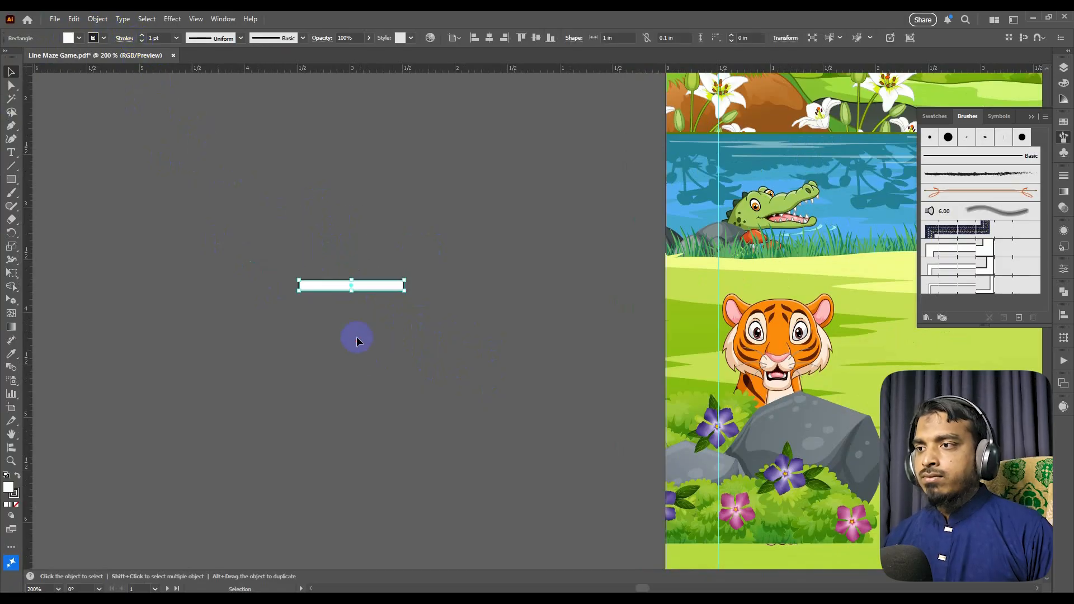
- Expand the white rectangle's fill and stroke into separate shapes
{"action": "scroll", "coordinate": [324, 288], "scroll_direction": "up", "scroll_amount": 4}
{"action": "left_click", "coordinate": [271, 205]}
{"action": "key", "text": "ctrl+a"}
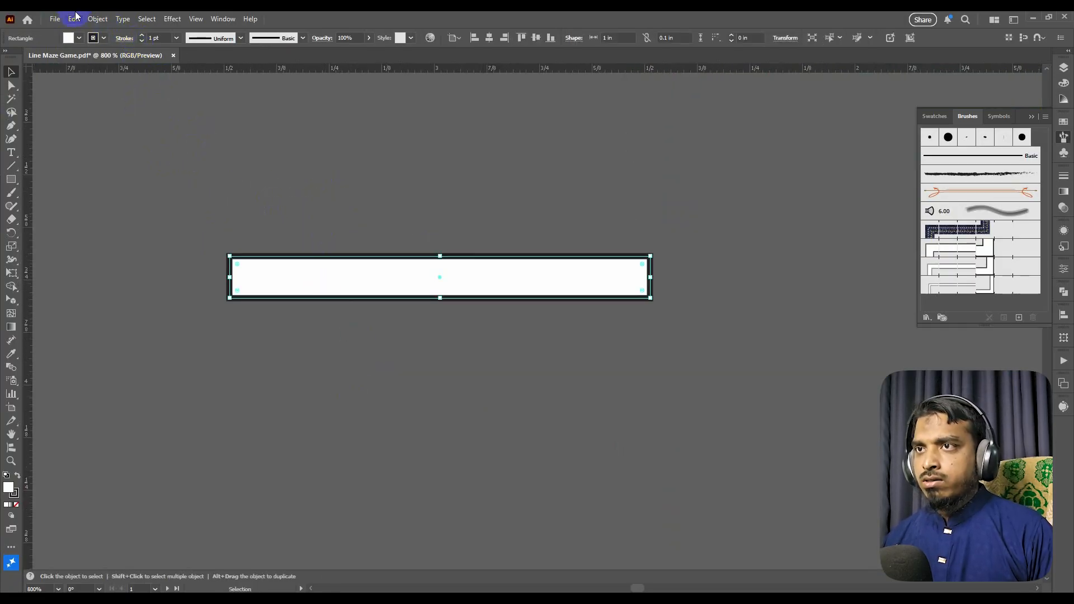
{"action": "left_click", "coordinate": [91, 22]}
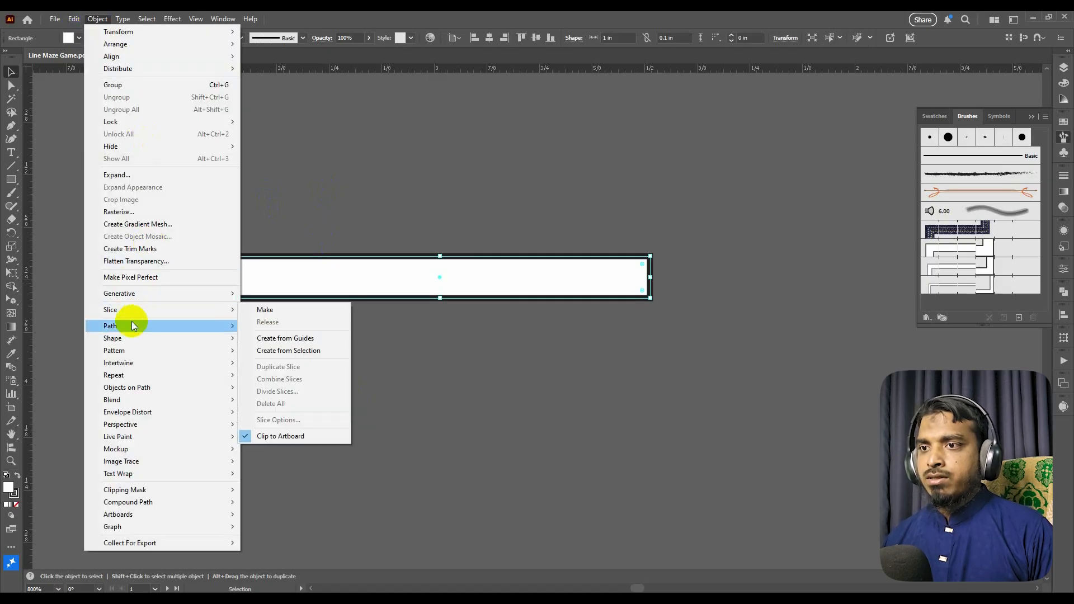
{"action": "left_click", "coordinate": [122, 176]}
{"action": "left_click", "coordinate": [514, 372]}
- Erase both short ends of the expanded strip with the Eraser tool, leaving black edges only along its long sides
{"action": "key", "text": "shift+e"}
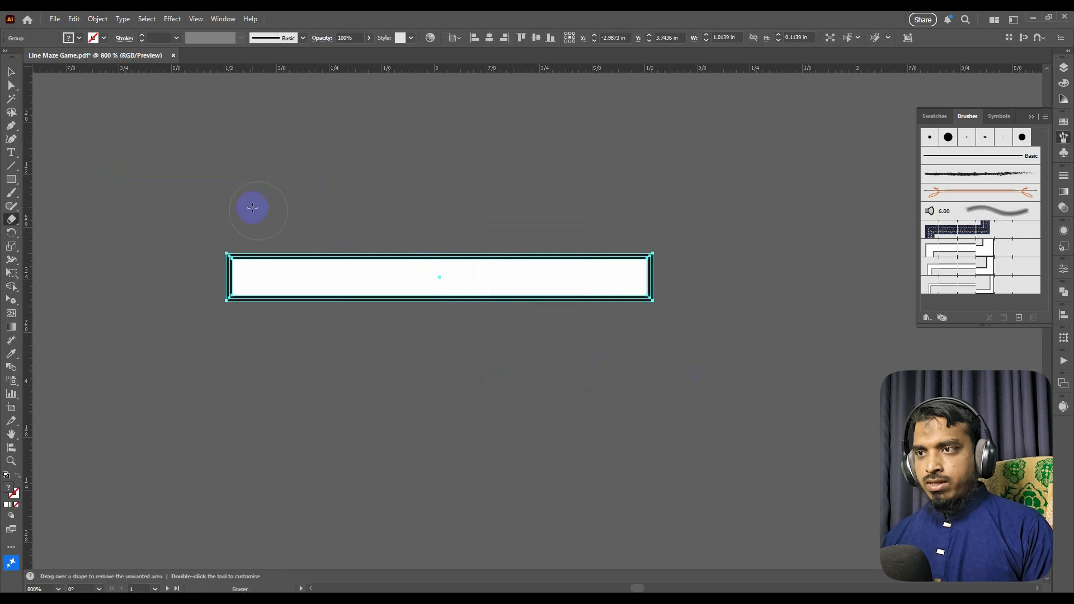
{"action": "left_click_drag", "start_coordinate": [174, 194], "coordinate": [240, 367]}
{"action": "left_click_drag", "start_coordinate": [776, 442], "coordinate": [630, 232]}
{"action": "key", "text": "v"}
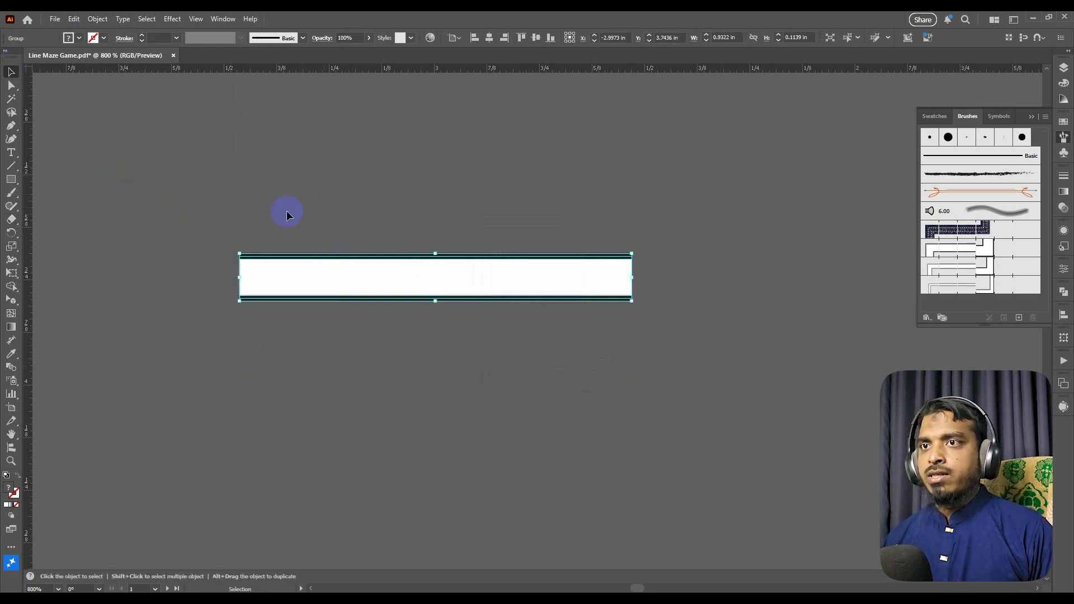
- Create a new Pattern Brush from the open-ended white strip
{"action": "left_click", "coordinate": [275, 237]}
{"action": "scroll", "coordinate": [276, 238], "scroll_direction": "down", "scroll_amount": 3}
{"action": "left_click_drag", "start_coordinate": [352, 245], "coordinate": [249, 262]}
{"action": "left_click_drag", "start_coordinate": [201, 216], "coordinate": [294, 321]}
{"action": "left_click_drag", "start_coordinate": [302, 270], "coordinate": [462, 281]}
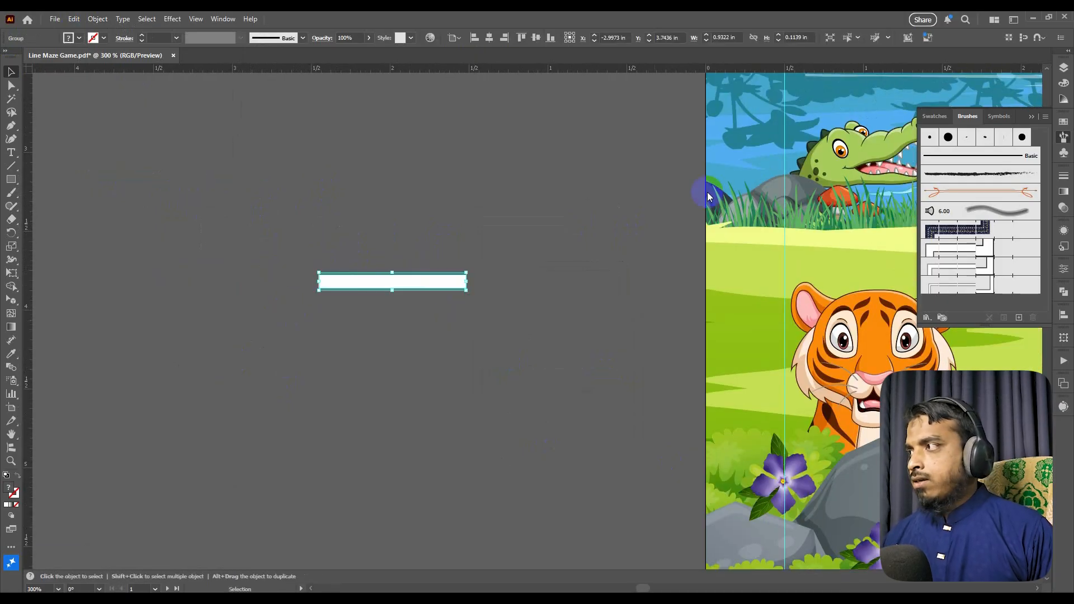
{"action": "left_click", "coordinate": [1064, 138]}
{"action": "left_click", "coordinate": [1064, 137]}
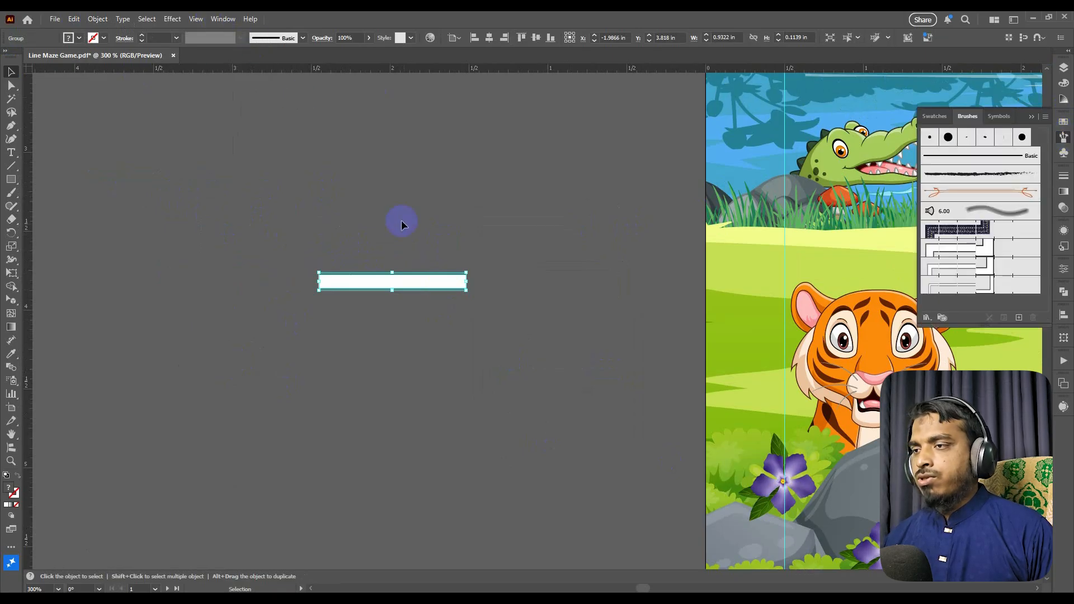
{"action": "left_click_drag", "start_coordinate": [399, 274], "coordinate": [972, 304]}
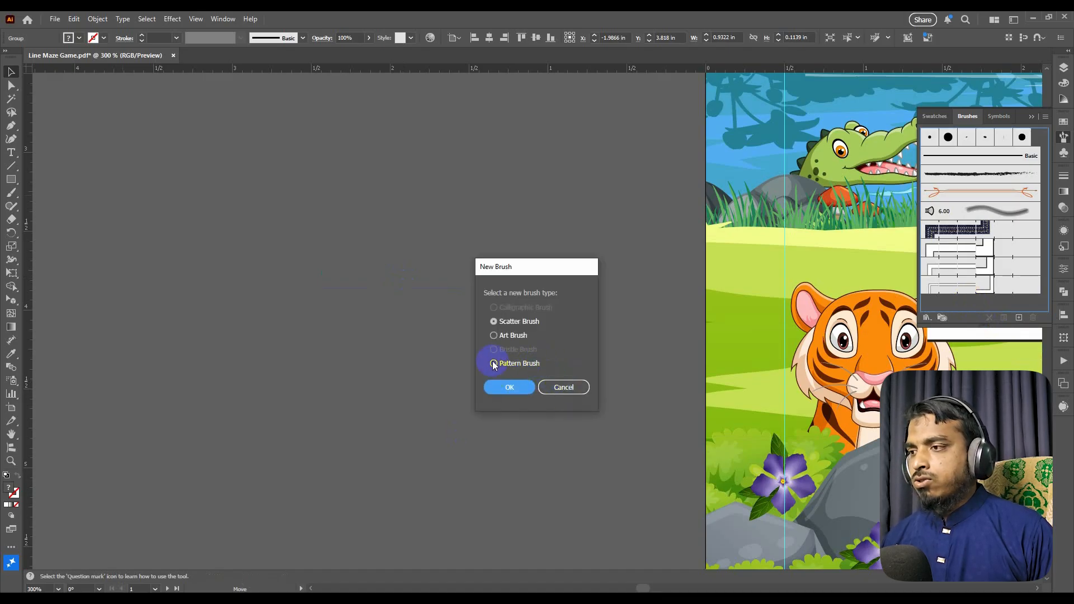
{"action": "left_click", "coordinate": [525, 363]}
{"action": "left_click", "coordinate": [509, 387]}
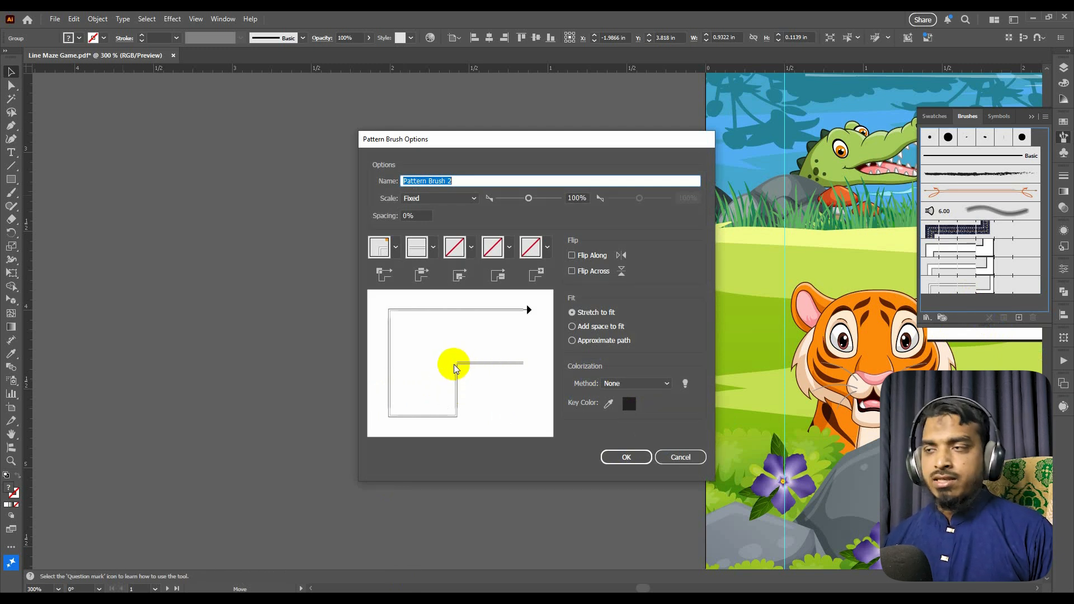
- Set the brush's inner corner tile to Auto-Centered and accept the pattern brush options
{"action": "left_click", "coordinate": [471, 246]}
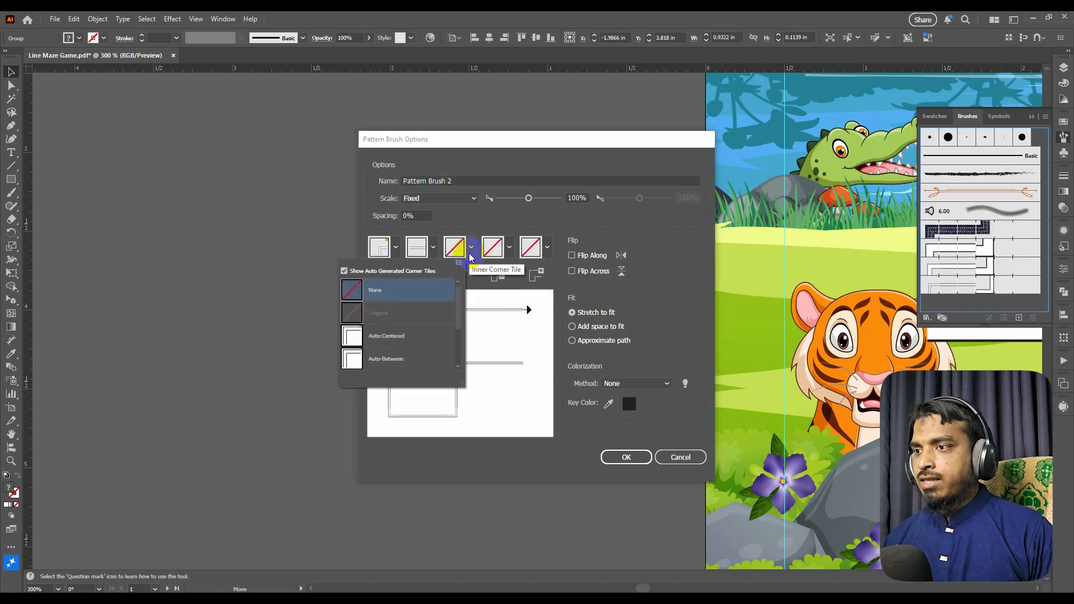
{"action": "left_click", "coordinate": [388, 339]}
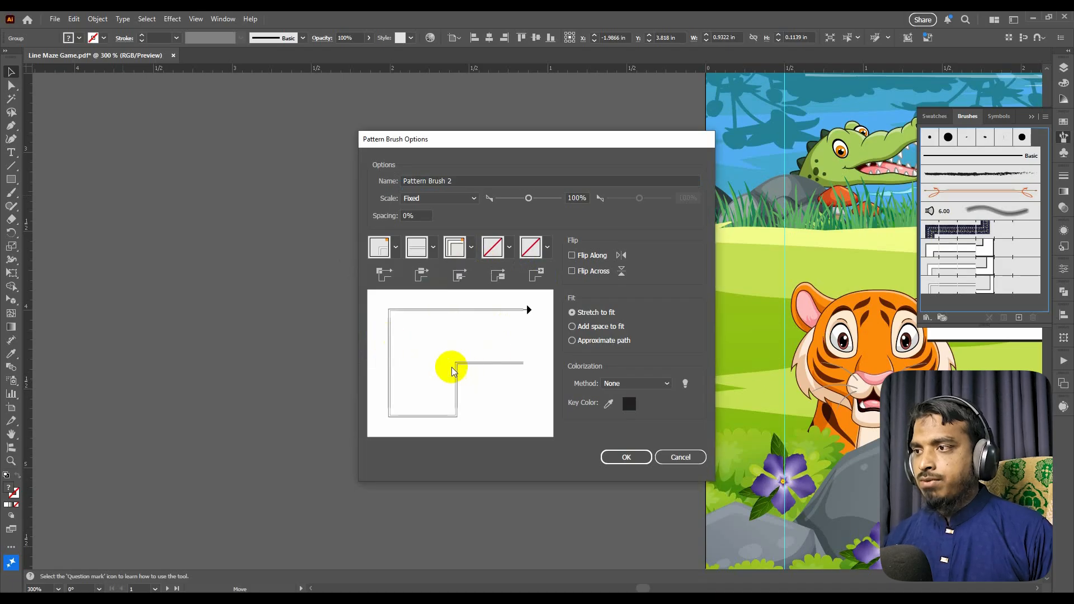
{"action": "left_click", "coordinate": [470, 249]}
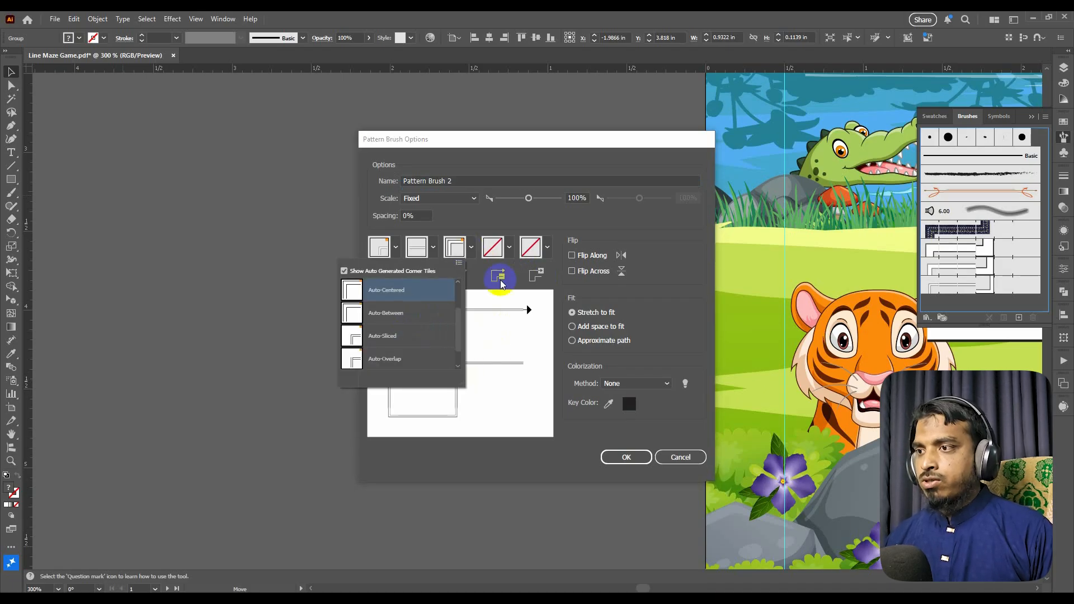
{"action": "left_click", "coordinate": [482, 220]}
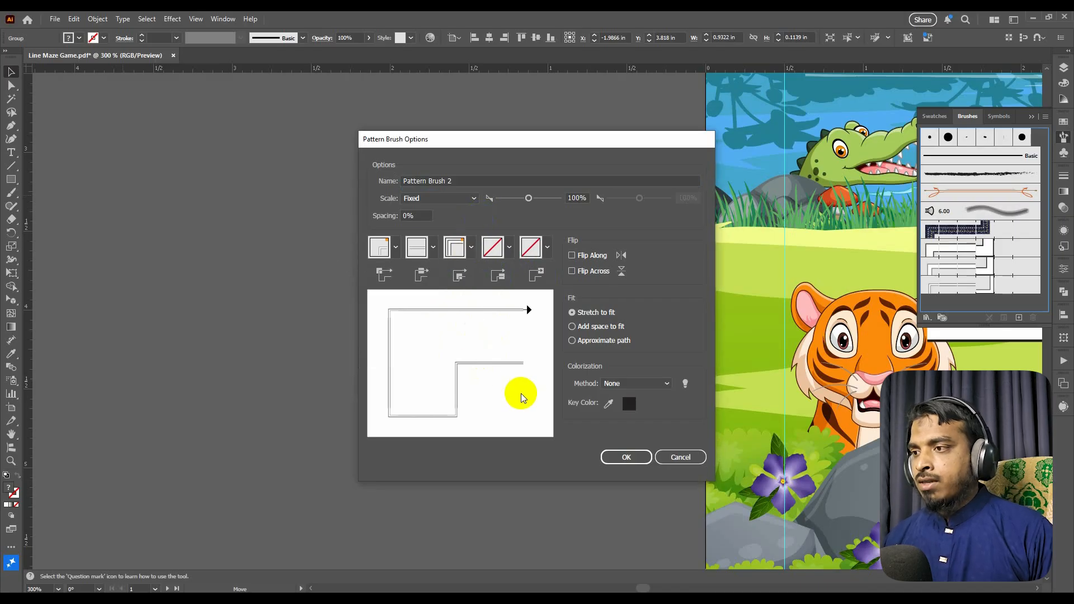
{"action": "left_click", "coordinate": [622, 456]}
- Make the new maze-path brush the active brush and delete the leftover white strip beside the page
{"action": "left_click_drag", "start_coordinate": [520, 371], "coordinate": [112, 308]}
{"action": "key", "text": "ctrl+1"}
{"action": "scroll", "coordinate": [985, 301], "scroll_direction": "down", "scroll_amount": 2}
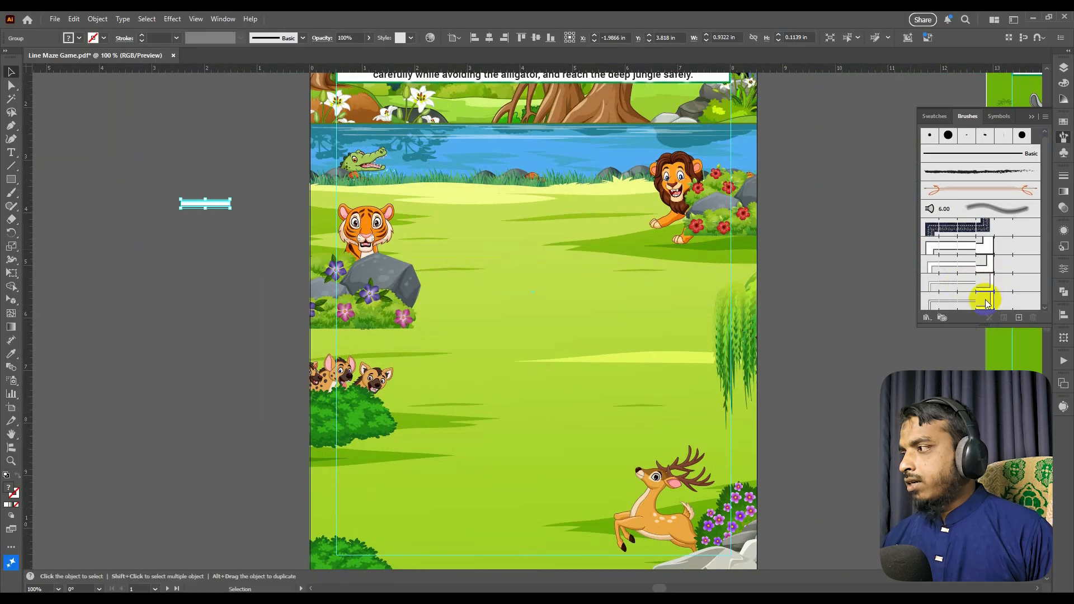
{"action": "left_click", "coordinate": [986, 302]}
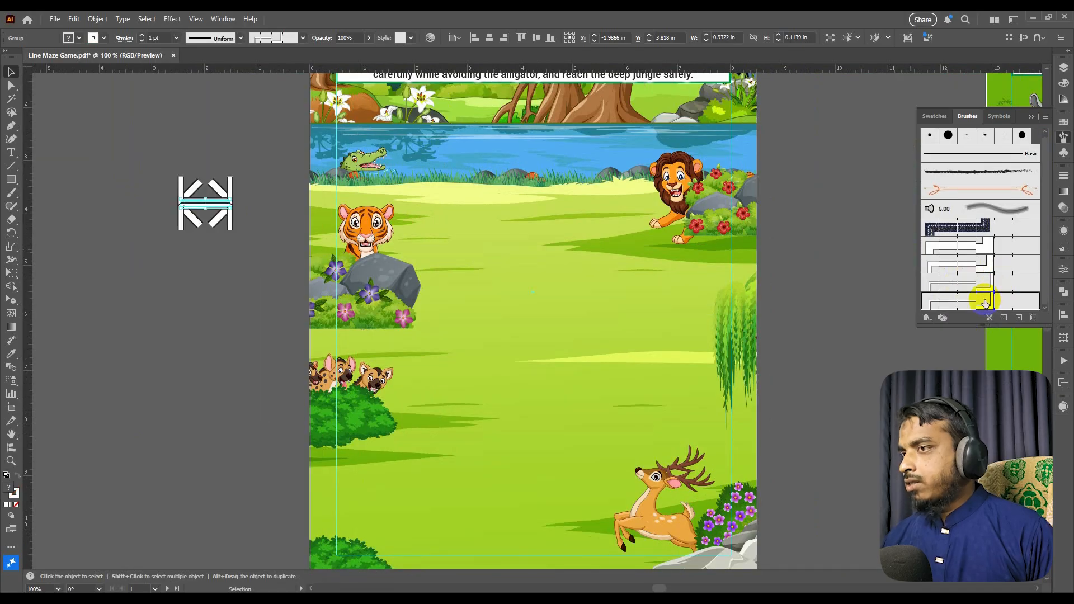
{"action": "left_click", "coordinate": [214, 319]}
{"action": "left_click_drag", "start_coordinate": [121, 178], "coordinate": [122, 166]}
{"action": "key", "text": "Delete"}
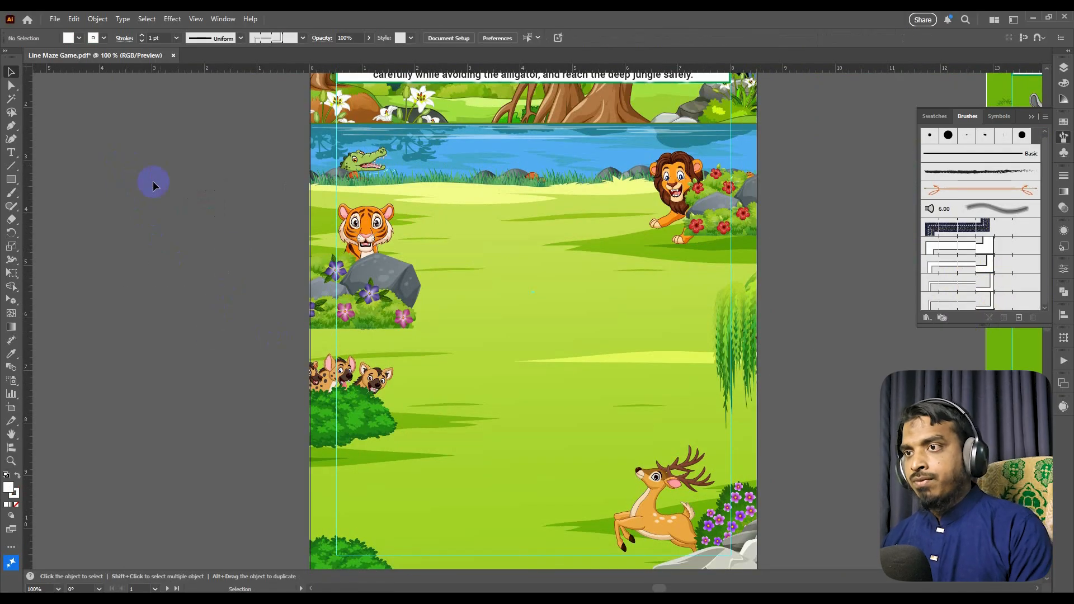
- Paint a winding, looping path with the Paintbrush from the deer up to the near riverbank between tiger and lion
{"action": "key", "text": "b"}
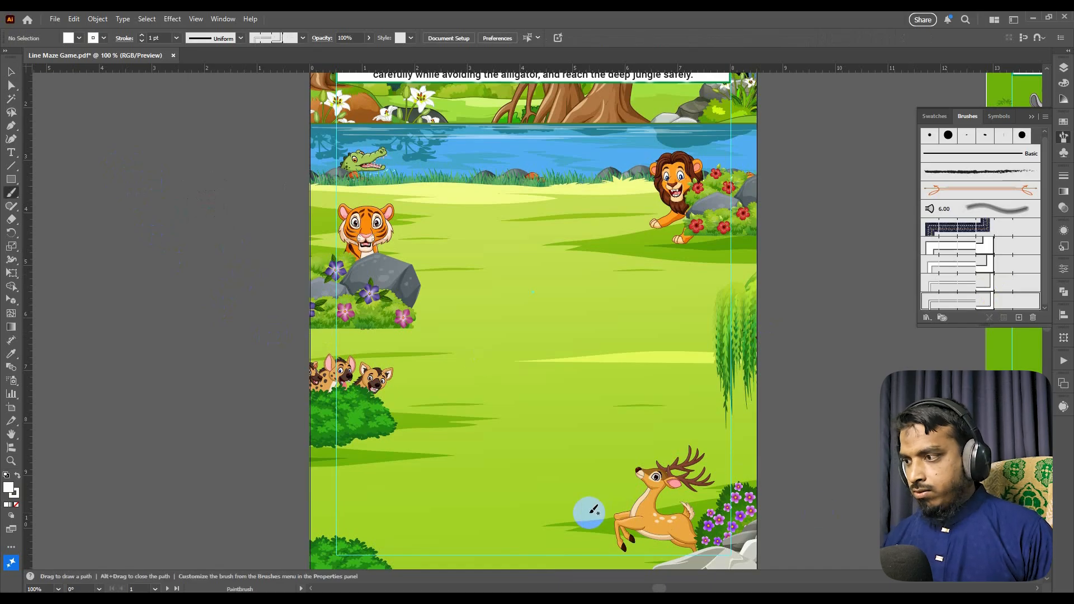
{"action": "mouse_move", "coordinate": [610, 510]}
{"action": "left_mouse_down"}
{"action": "mouse_move", "coordinate": [506, 470]}
{"action": "mouse_move", "coordinate": [549, 367]}
{"action": "mouse_move", "coordinate": [547, 431]}
{"action": "mouse_move", "coordinate": [508, 341]}
{"action": "mouse_move", "coordinate": [646, 305]}
{"action": "mouse_move", "coordinate": [615, 287]}
{"action": "mouse_move", "coordinate": [609, 326]}
{"action": "mouse_move", "coordinate": [642, 336]}
{"action": "mouse_move", "coordinate": [674, 309]}
{"action": "mouse_move", "coordinate": [665, 279]}
{"action": "mouse_move", "coordinate": [547, 269]}
{"action": "mouse_move", "coordinate": [458, 364]}
{"action": "mouse_move", "coordinate": [526, 188]}
{"action": "left_mouse_up"}
{"action": "key", "text": "space"}
{"action": "mouse_move", "coordinate": [526, 187]}
{"action": "left_mouse_down"}
{"action": "mouse_move", "coordinate": [522, 293]}
{"action": "mouse_move", "coordinate": [489, 249]}
{"action": "mouse_move", "coordinate": [498, 291]}
{"action": "left_mouse_up"}
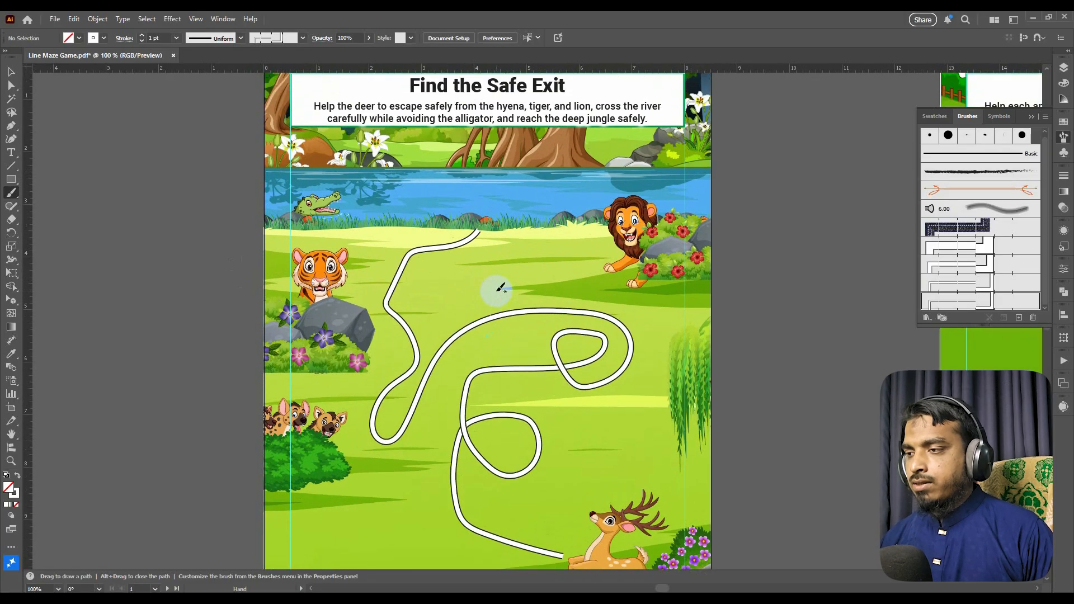
{"action": "key", "text": "ctrl+minus"}
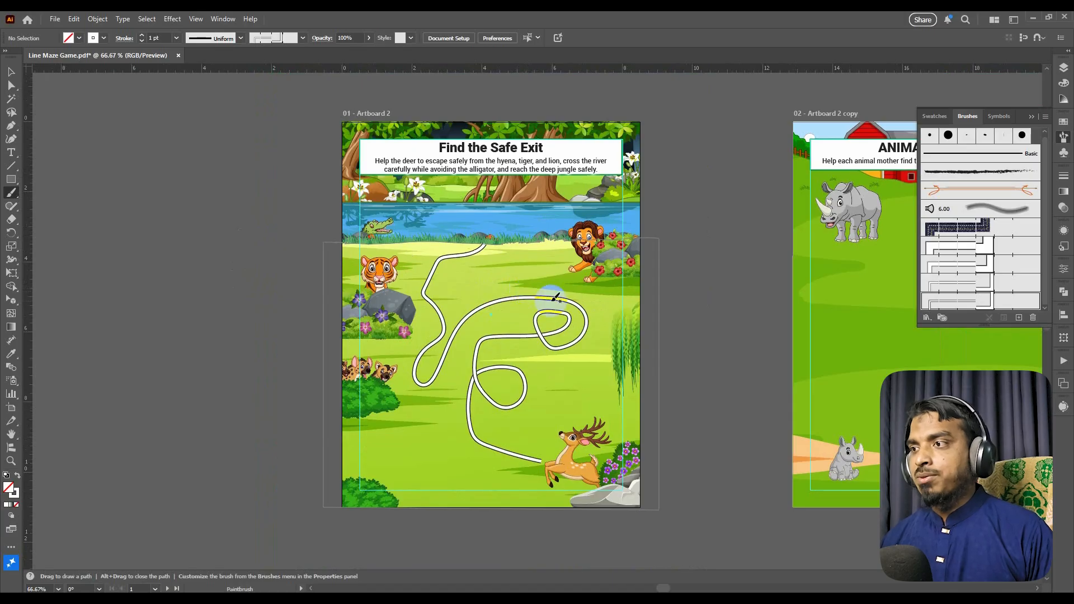
- Extend the riverbank end of the path across the river to the tree roots on the far bank
{"action": "key", "text": "ctrl+plus"}
{"action": "left_click_drag", "start_coordinate": [557, 261], "coordinate": [560, 297]}
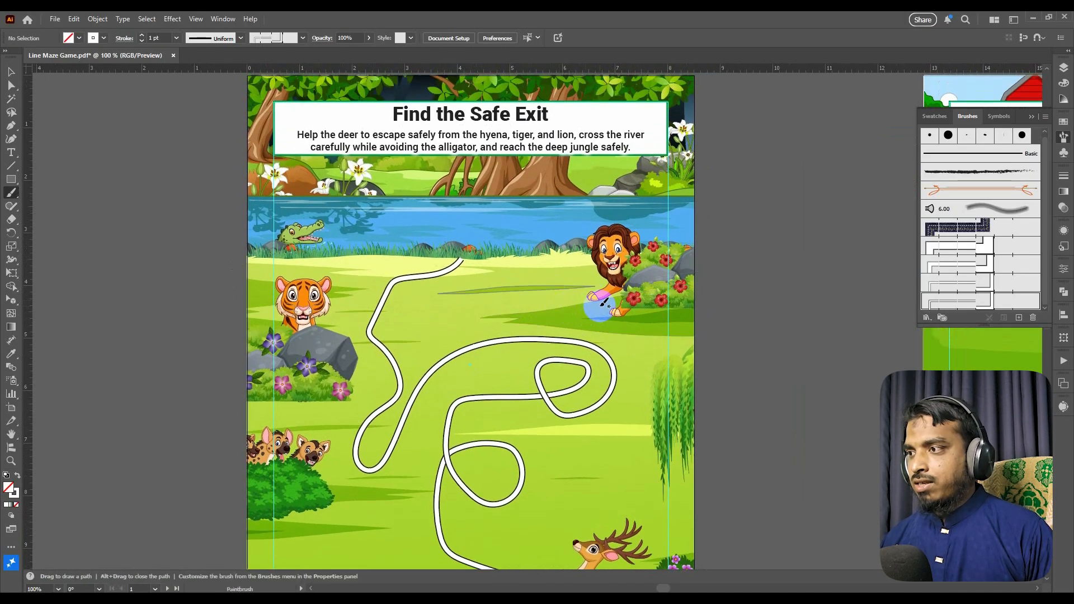
{"action": "key", "text": "v"}
{"action": "left_click", "coordinate": [442, 274]}
{"action": "key", "text": "b"}
{"action": "mouse_move", "coordinate": [468, 249]}
{"action": "left_mouse_down"}
{"action": "mouse_move", "coordinate": [466, 213]}
{"action": "mouse_move", "coordinate": [415, 188]}
{"action": "left_mouse_up"}
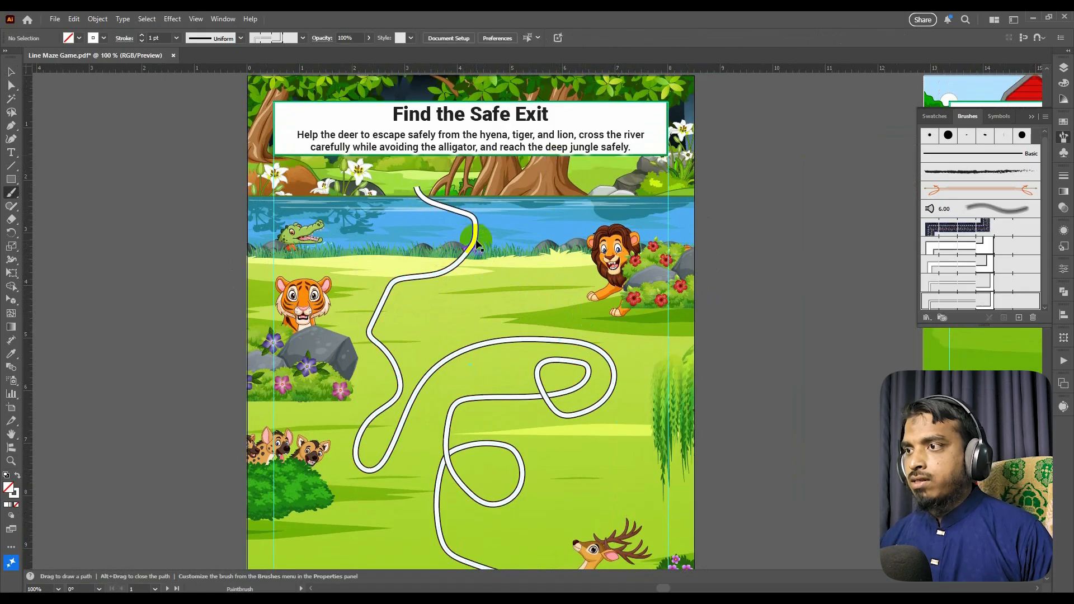
{"action": "scroll", "coordinate": [475, 240], "scroll_direction": "down", "scroll_amount": 1}
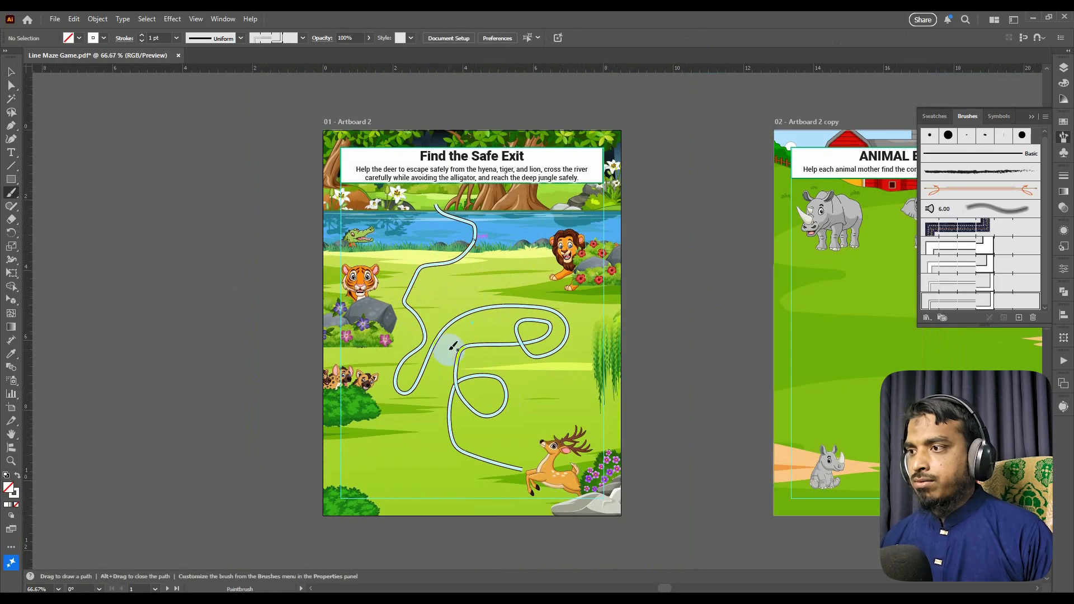
{"action": "scroll", "coordinate": [454, 355], "scroll_direction": "up", "scroll_amount": 1}
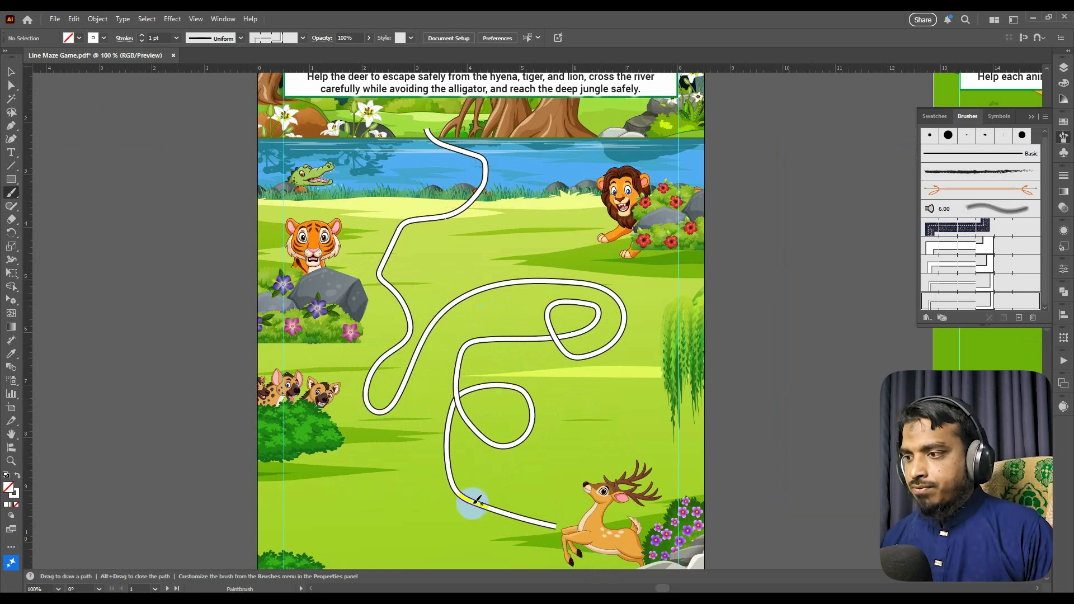
- Paint two winding branches off the main path, one ending at the alligator and the other at the tiger
{"action": "mouse_move", "coordinate": [485, 504]}
{"action": "left_mouse_down"}
{"action": "mouse_move", "coordinate": [434, 511]}
{"action": "mouse_move", "coordinate": [398, 487]}
{"action": "mouse_move", "coordinate": [575, 463]}
{"action": "left_mouse_up"}
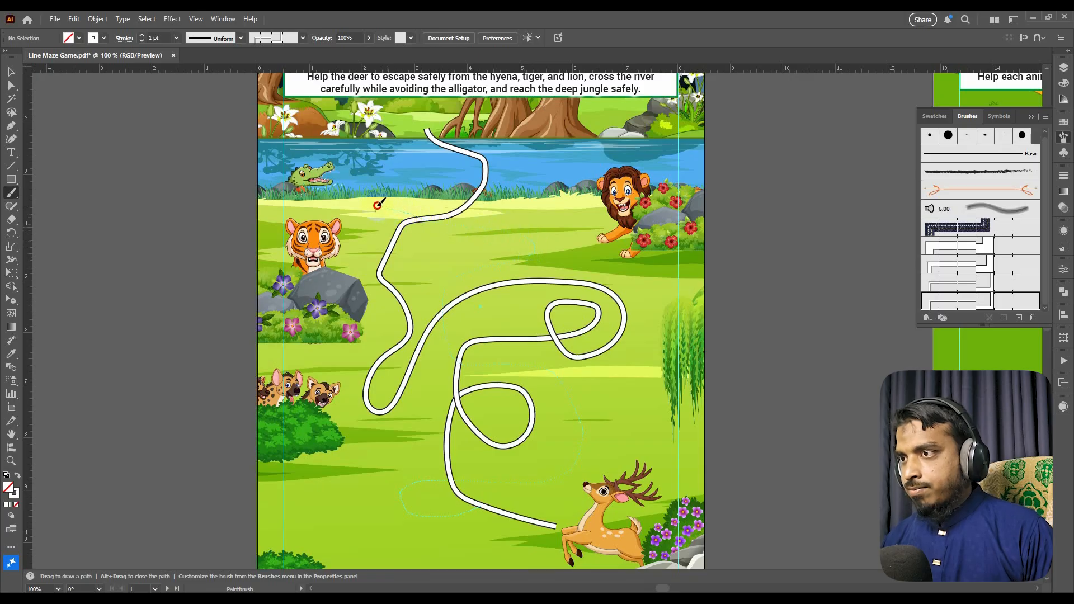
{"action": "left_click_drag", "start_coordinate": [330, 189], "coordinate": [328, 191]}
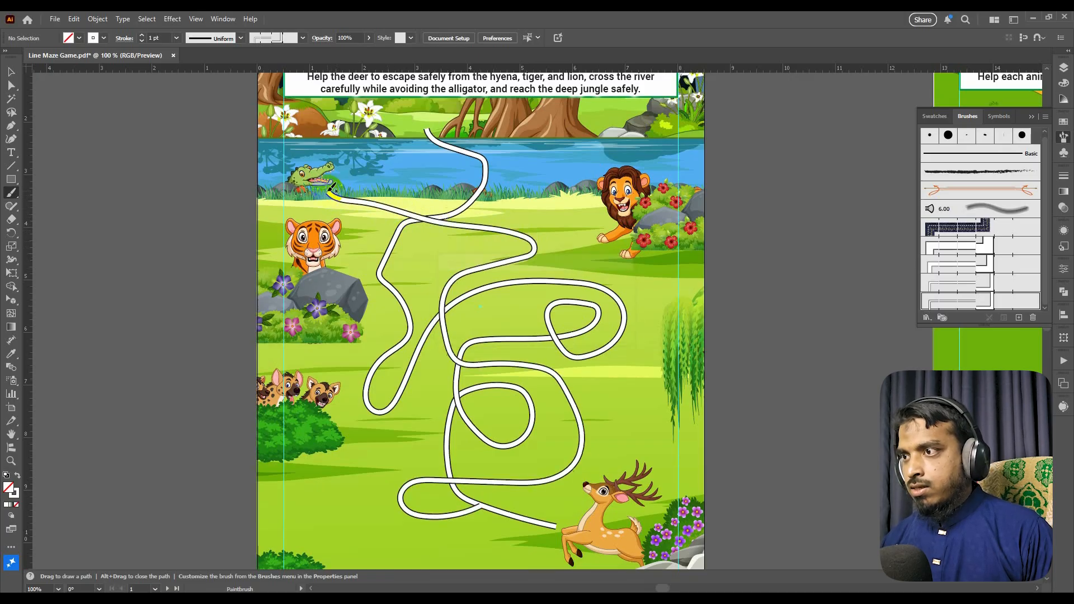
{"action": "scroll", "coordinate": [481, 480], "scroll_direction": "down", "scroll_amount": 1}
{"action": "left_click", "coordinate": [187, 431], "text": "ctrl"}
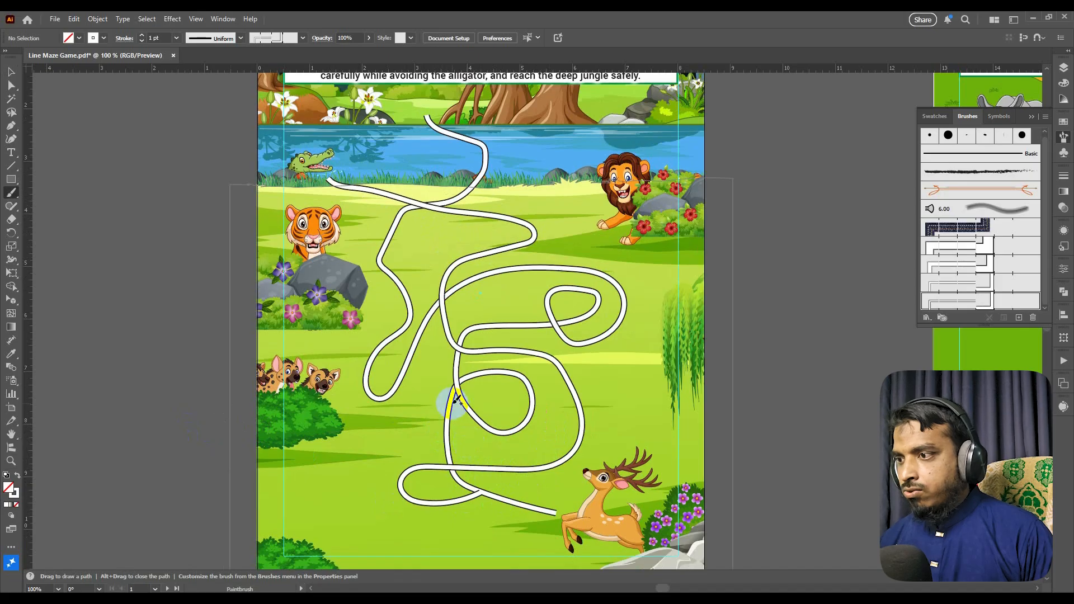
{"action": "mouse_move", "coordinate": [449, 404]}
{"action": "left_mouse_down"}
{"action": "mouse_move", "coordinate": [388, 431]}
{"action": "mouse_move", "coordinate": [347, 472]}
{"action": "mouse_move", "coordinate": [350, 513]}
{"action": "mouse_move", "coordinate": [408, 526]}
{"action": "mouse_move", "coordinate": [477, 520]}
{"action": "mouse_move", "coordinate": [504, 497]}
{"action": "left_mouse_up"}
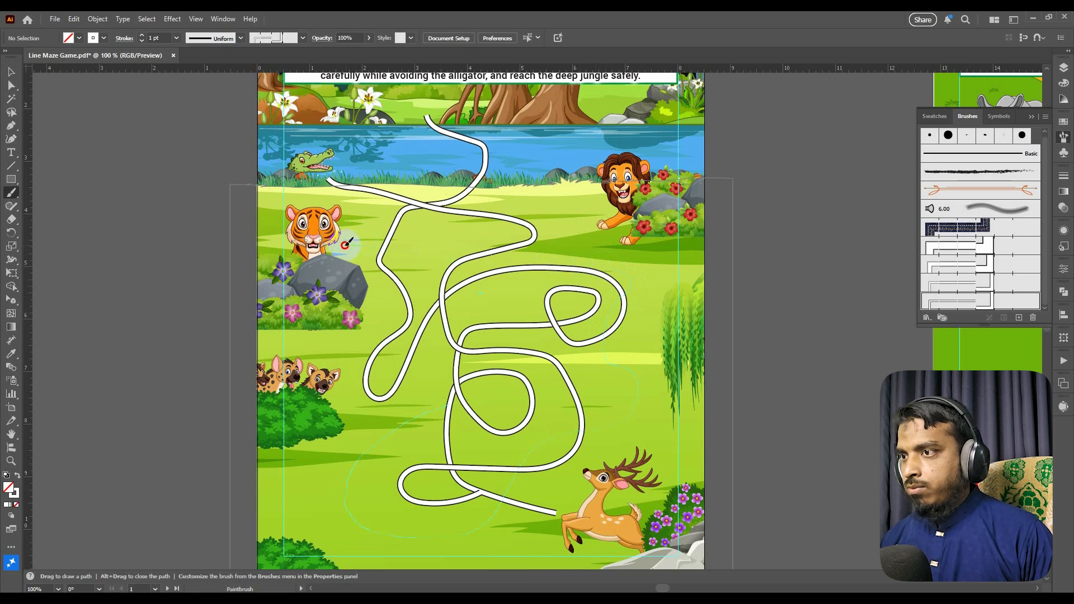
{"action": "left_click_drag", "start_coordinate": [336, 259], "coordinate": [342, 246]}
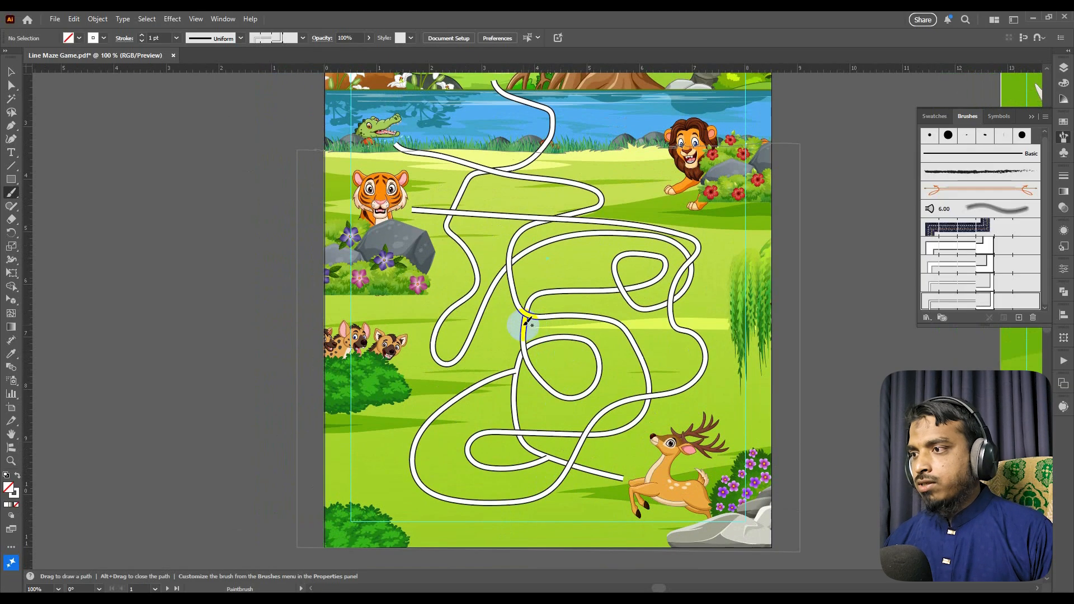
- Paint another branch from the middle of the main path, looping low and rising across the river to the trees
{"action": "mouse_move", "coordinate": [523, 332]}
{"action": "left_mouse_down"}
{"action": "mouse_move", "coordinate": [476, 369]}
{"action": "mouse_move", "coordinate": [435, 455]}
{"action": "mouse_move", "coordinate": [392, 443]}
{"action": "mouse_move", "coordinate": [476, 327]}
{"action": "left_mouse_up"}
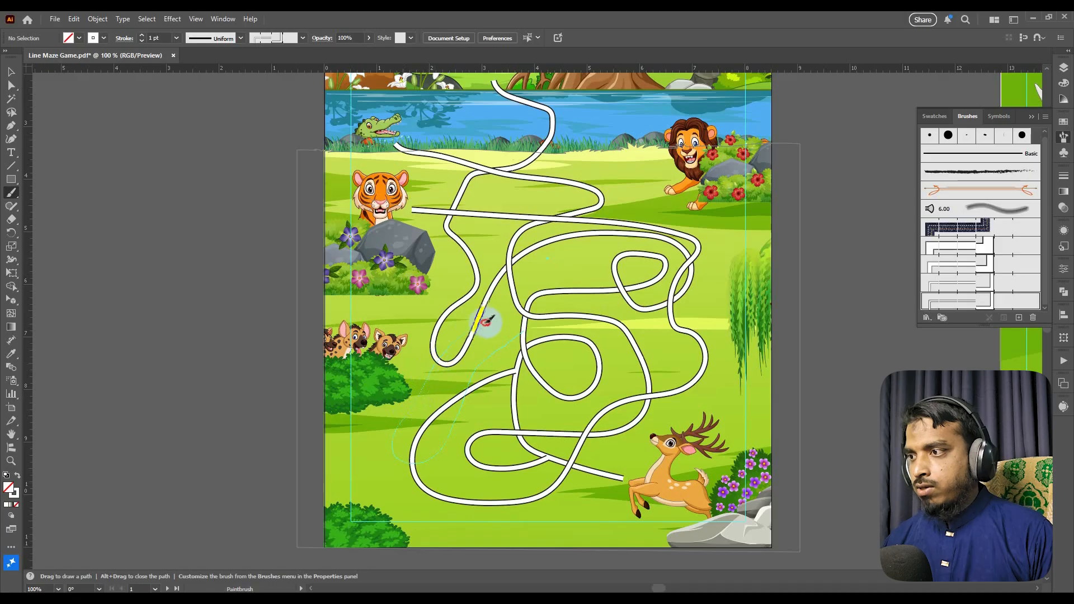
{"action": "left_click_drag", "start_coordinate": [598, 85], "coordinate": [594, 82]}
{"action": "scroll", "coordinate": [626, 213], "scroll_direction": "up", "scroll_amount": 2}
- Cut the newest branch with the Scissors tool just below the river and delete its upper part
{"action": "key", "text": "v"}
{"action": "left_click", "coordinate": [628, 220]}
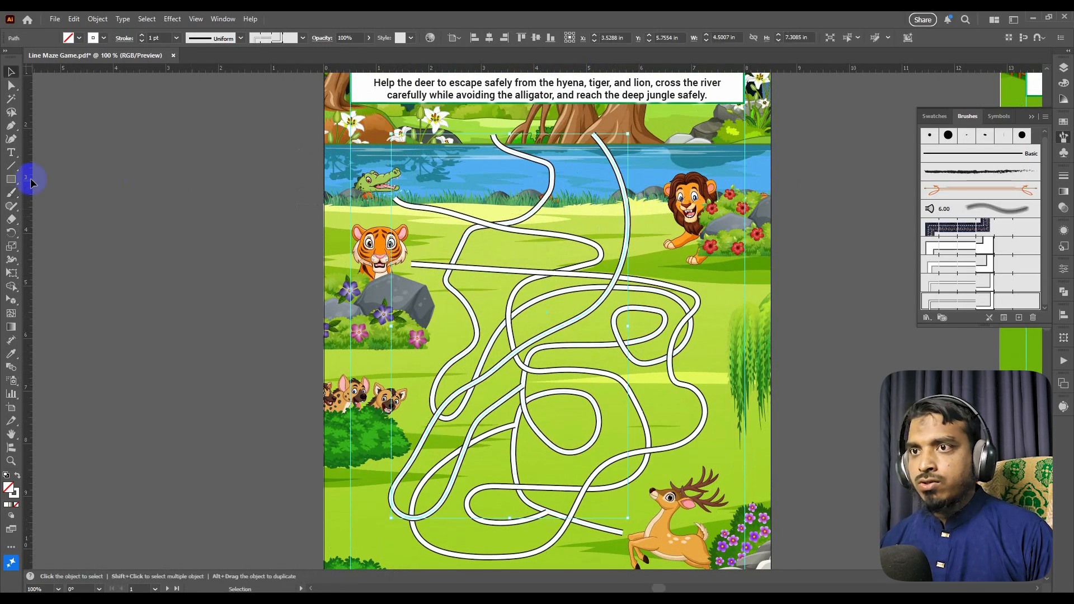
{"action": "left_click", "coordinate": [11, 222]}
{"action": "left_click", "coordinate": [59, 233]}
{"action": "left_click", "coordinate": [627, 222]}
{"action": "key", "text": "v"}
{"action": "key", "text": "Delete"}
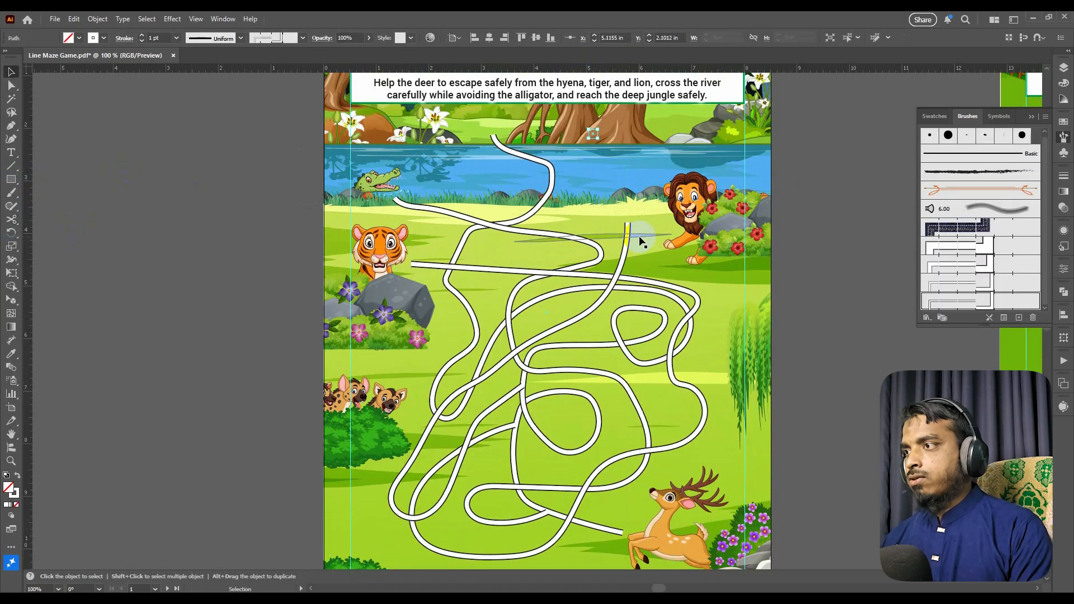
- Continue the cut branch in a curve that ends at the hyenas
{"action": "left_click", "coordinate": [627, 240]}
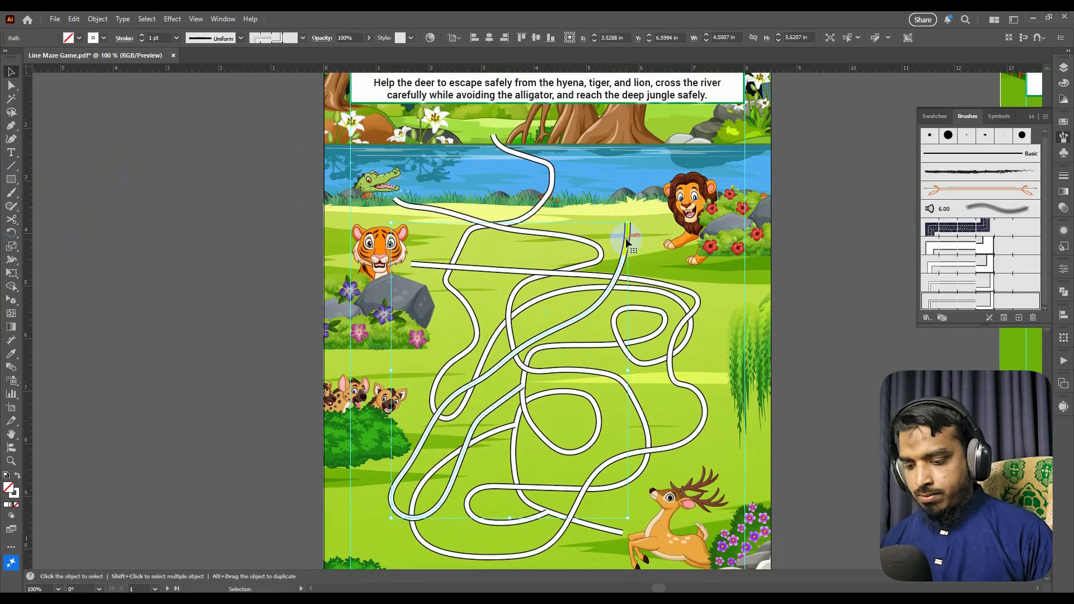
{"action": "key", "text": "b"}
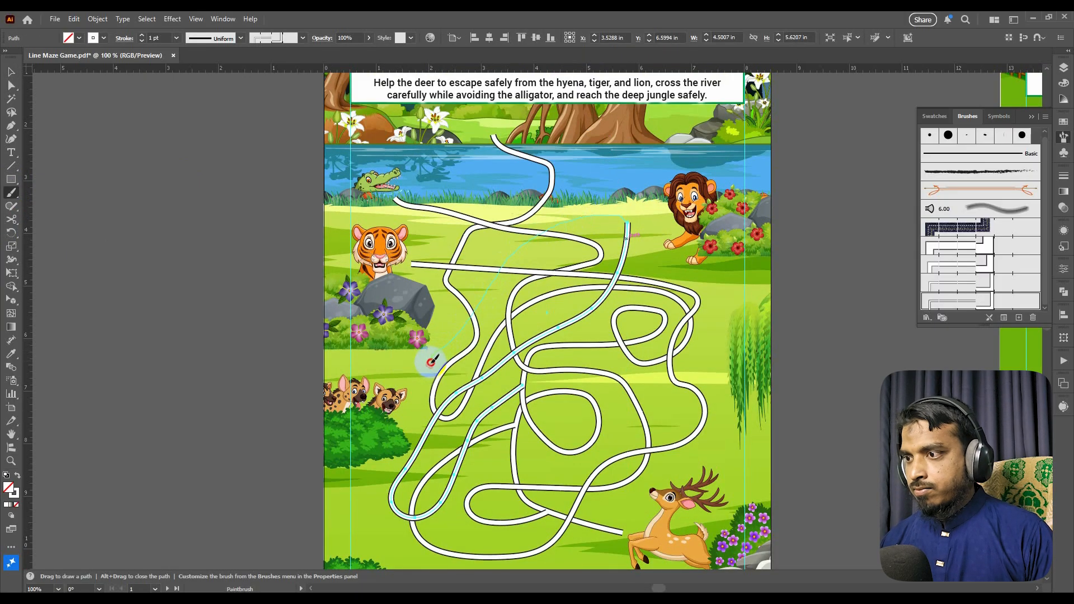
{"action": "left_click_drag", "start_coordinate": [405, 408], "coordinate": [402, 410]}
- Paint a winding branch from the middle of the maze through its lower part and back up to the lion
{"action": "mouse_move", "coordinate": [627, 494]}
{"action": "left_mouse_down"}
{"action": "mouse_move", "coordinate": [539, 442]}
{"action": "mouse_move", "coordinate": [559, 474]}
{"action": "mouse_move", "coordinate": [620, 500]}
{"action": "left_mouse_up"}
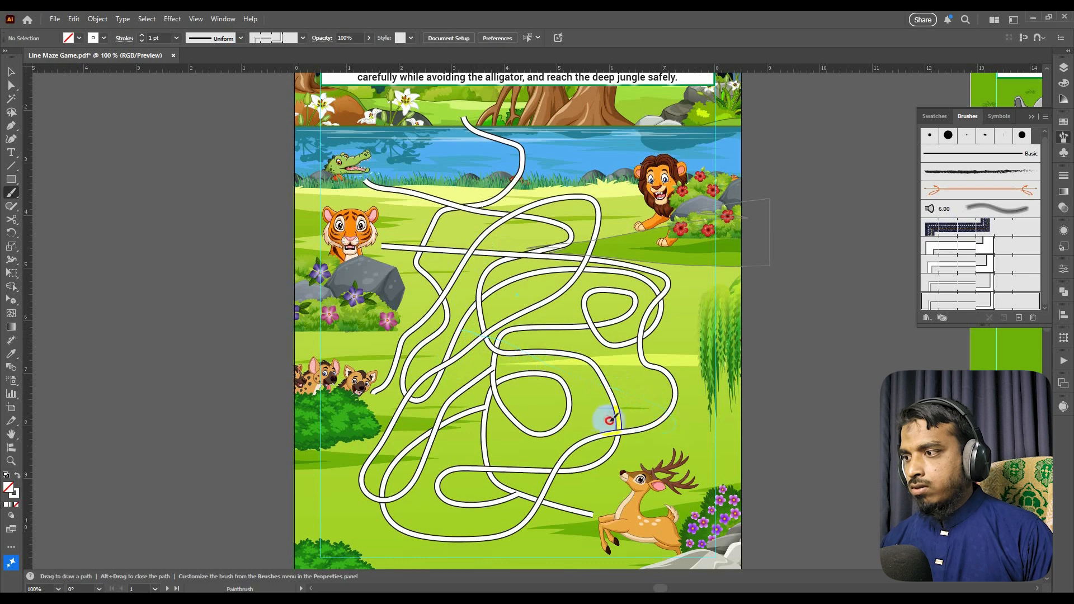
{"action": "left_click_drag", "start_coordinate": [517, 228], "coordinate": [627, 202]}
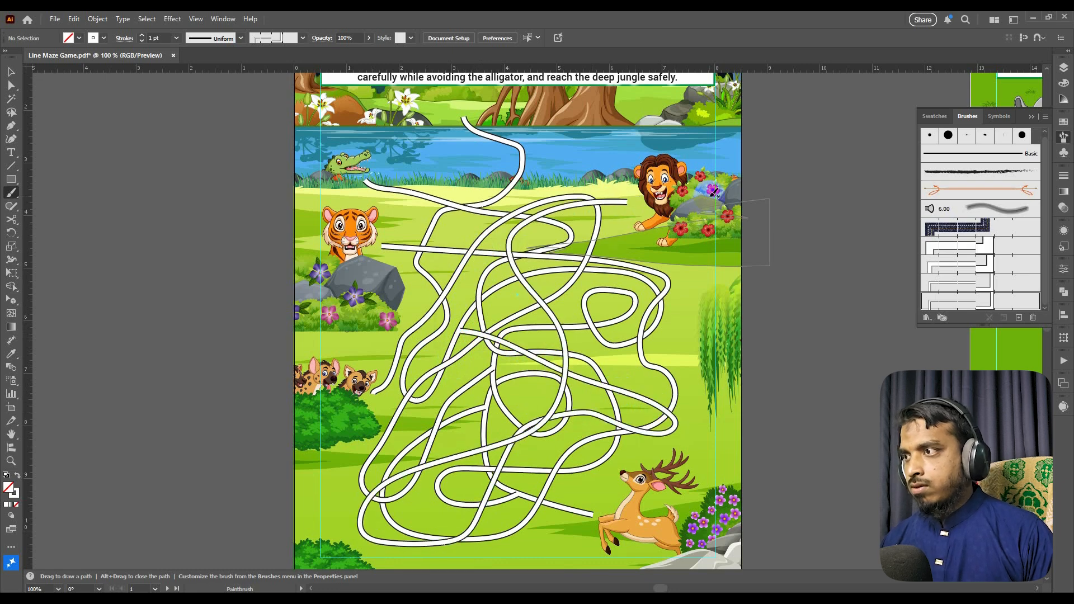
{"action": "left_click_drag", "start_coordinate": [813, 294], "coordinate": [748, 371]}
{"action": "key", "text": "v"}
{"action": "scroll", "coordinate": [640, 416], "scroll_direction": "down", "scroll_amount": 3}
{"action": "scroll", "coordinate": [621, 400], "scroll_direction": "down", "scroll_amount": 2}
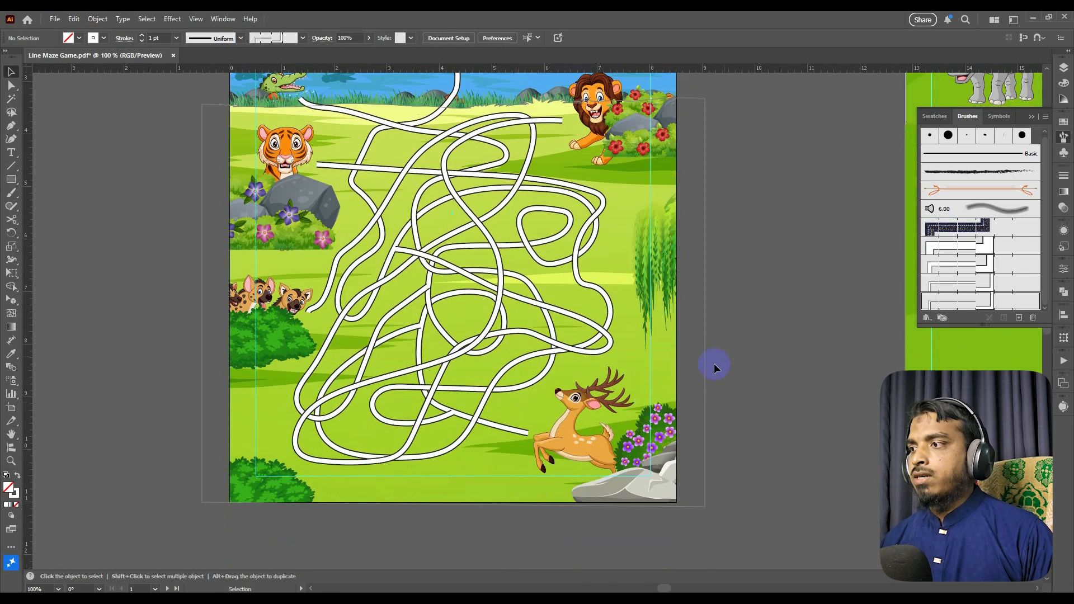
{"action": "scroll", "coordinate": [777, 313], "scroll_direction": "down", "scroll_amount": 2}
{"action": "left_click_drag", "start_coordinate": [748, 350], "coordinate": [485, 371]}
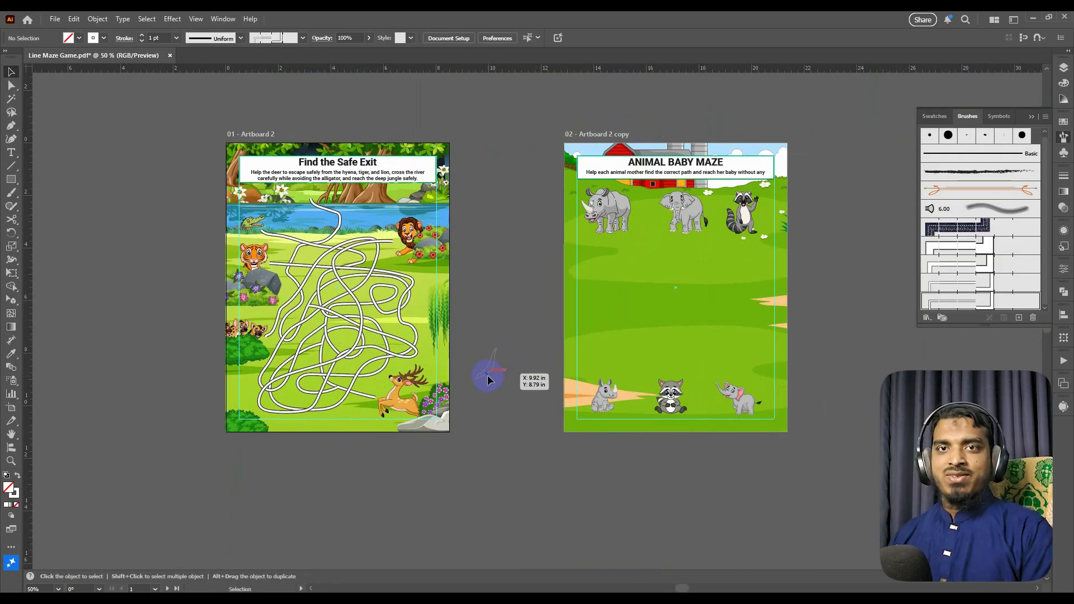
{"action": "left_click_drag", "start_coordinate": [490, 346], "coordinate": [457, 357]}
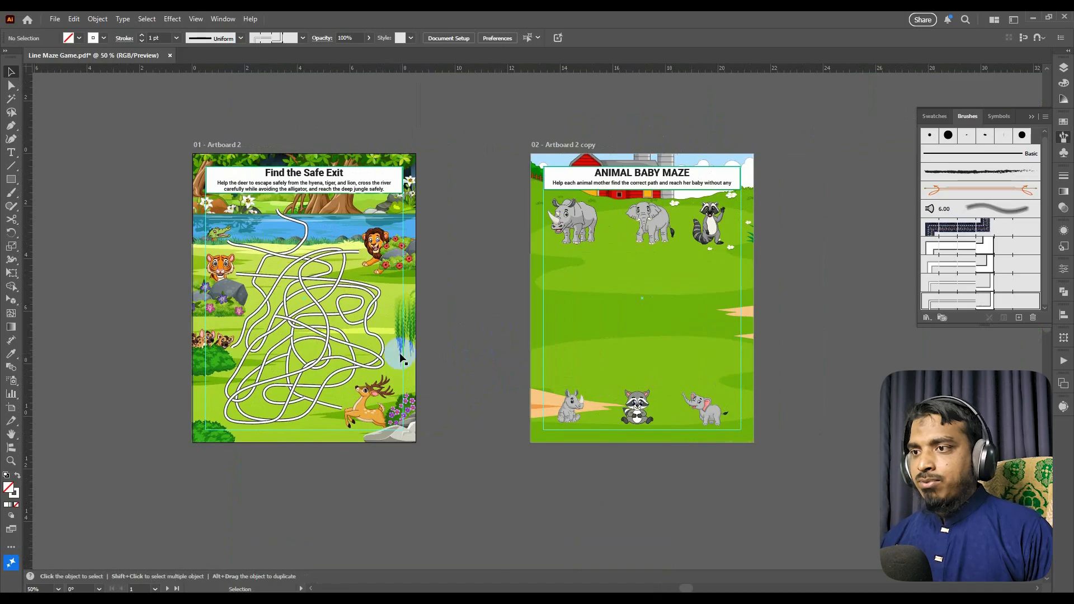
- Curve the end of the looping branch near the deer and seat its end anchor on the edge of the main path
{"action": "scroll", "coordinate": [259, 348], "scroll_direction": "up", "scroll_amount": 4}
{"action": "left_click_drag", "start_coordinate": [478, 426], "coordinate": [472, 206]}
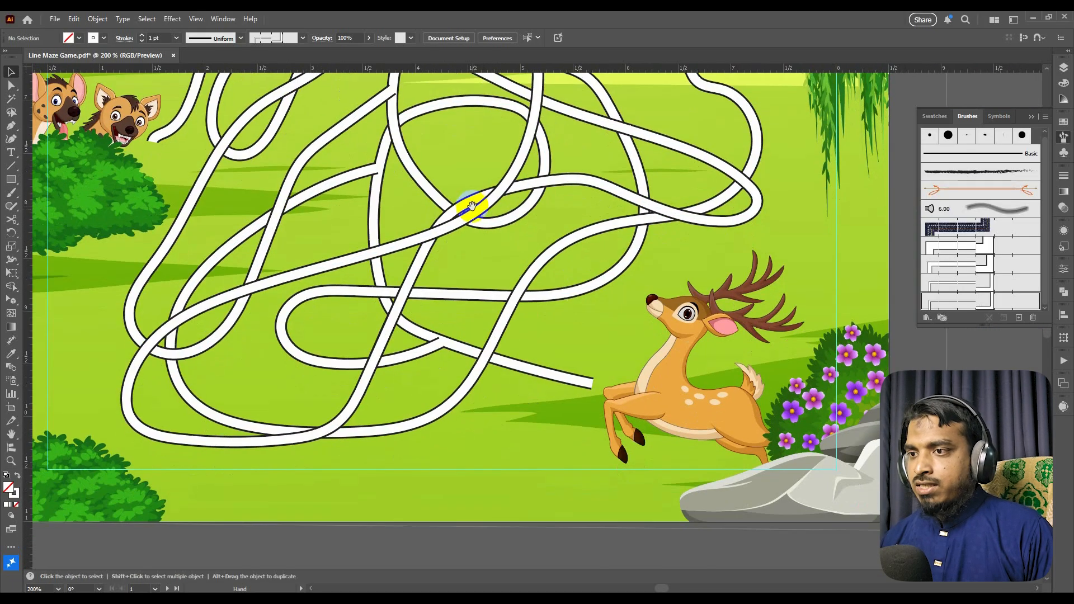
{"action": "left_click", "coordinate": [426, 358]}
{"action": "scroll", "coordinate": [430, 356], "scroll_direction": "up", "scroll_amount": 2}
{"action": "scroll", "coordinate": [448, 330], "scroll_direction": "up", "scroll_amount": 2}
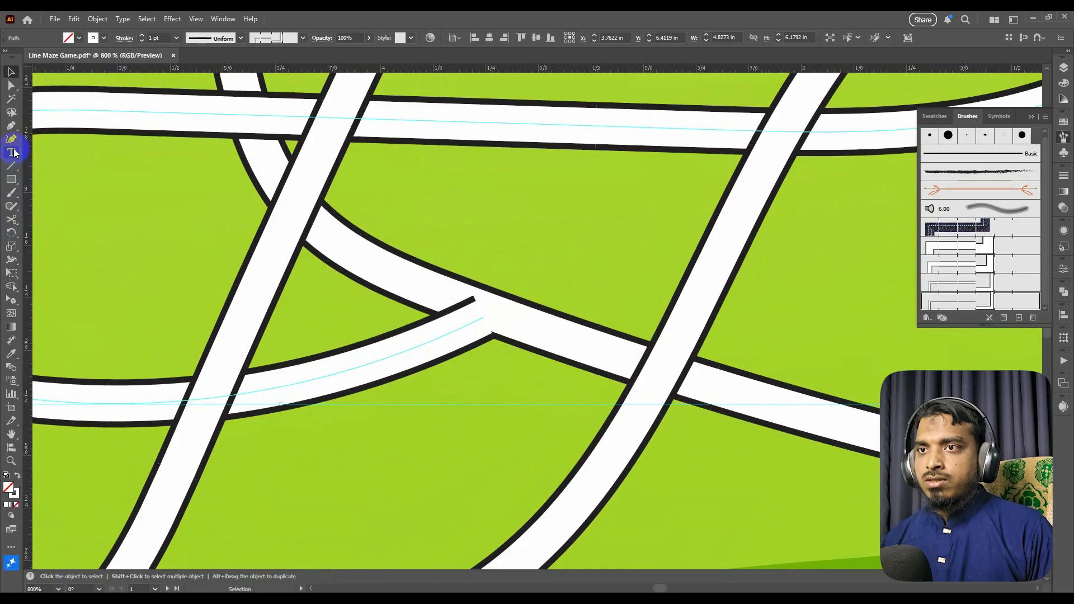
{"action": "left_click", "coordinate": [11, 86]}
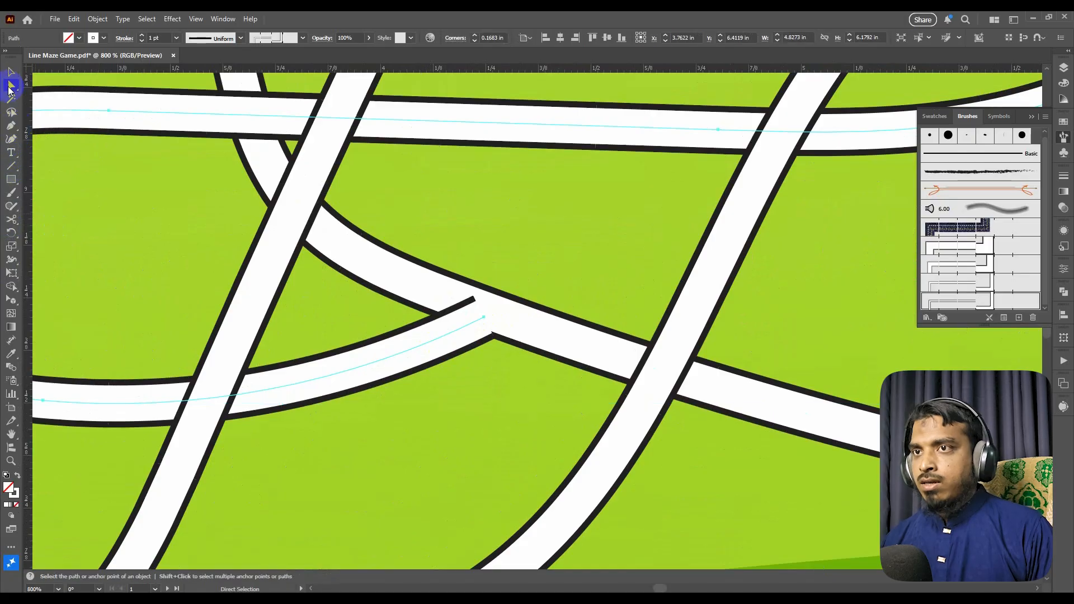
{"action": "left_click", "coordinate": [484, 317]}
{"action": "scroll", "coordinate": [474, 358], "scroll_direction": "up", "scroll_amount": 2}
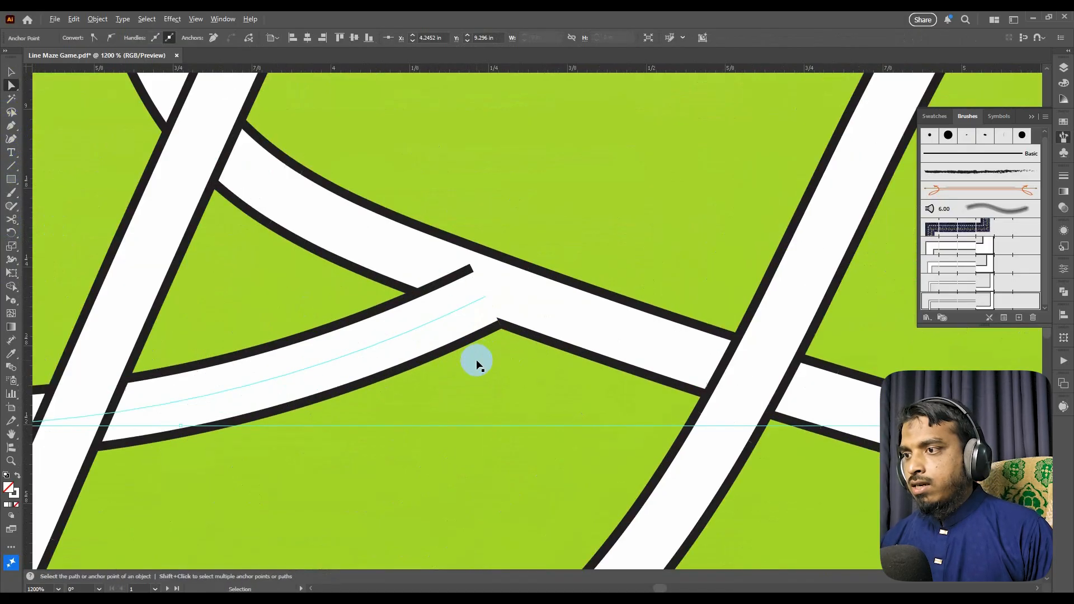
{"action": "left_click_drag", "start_coordinate": [296, 398], "coordinate": [442, 432]}
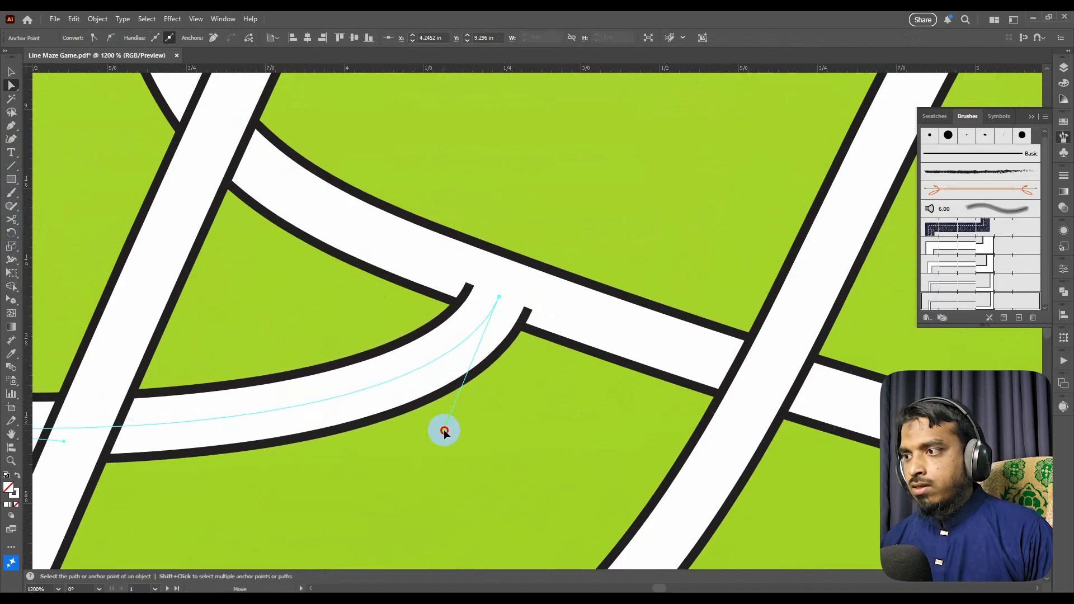
{"action": "left_click_drag", "start_coordinate": [499, 299], "coordinate": [493, 314]}
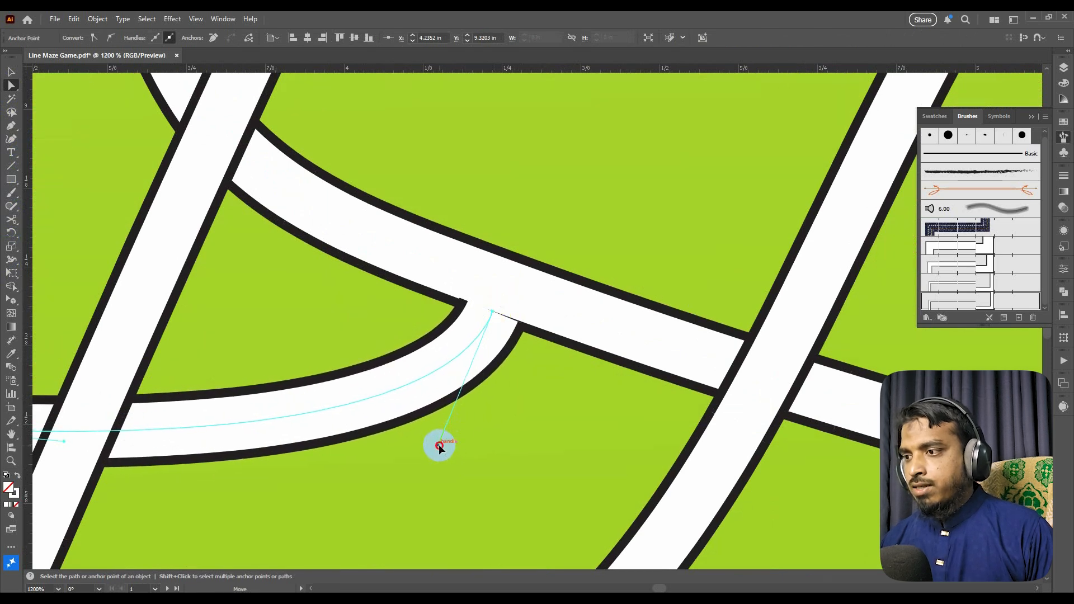
{"action": "scroll", "coordinate": [469, 361], "scroll_direction": "up", "scroll_amount": 3}
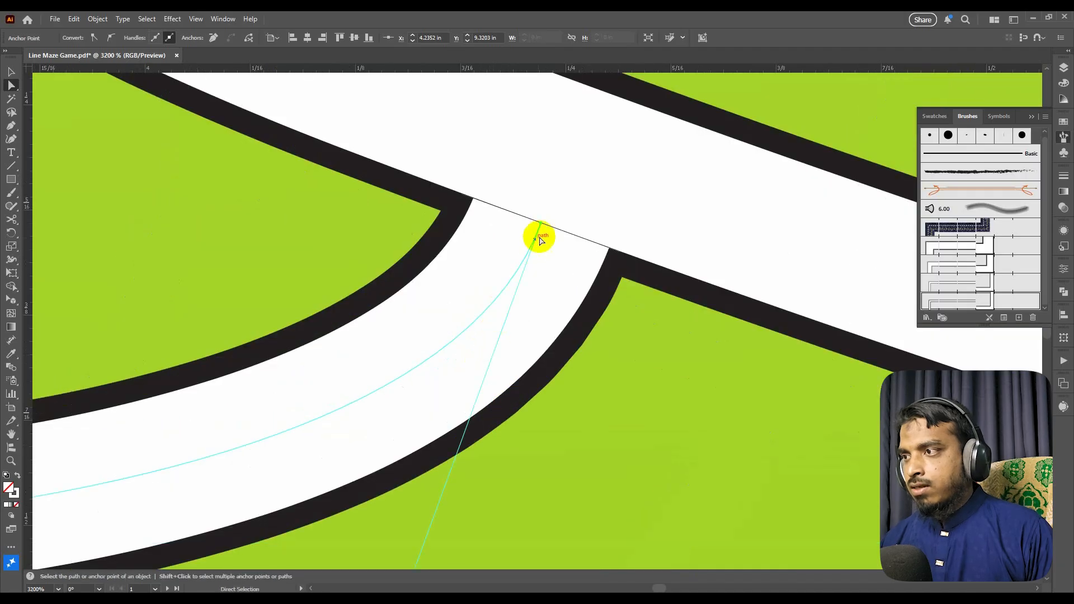
{"action": "scroll", "coordinate": [541, 223], "scroll_direction": "down", "scroll_amount": 6}
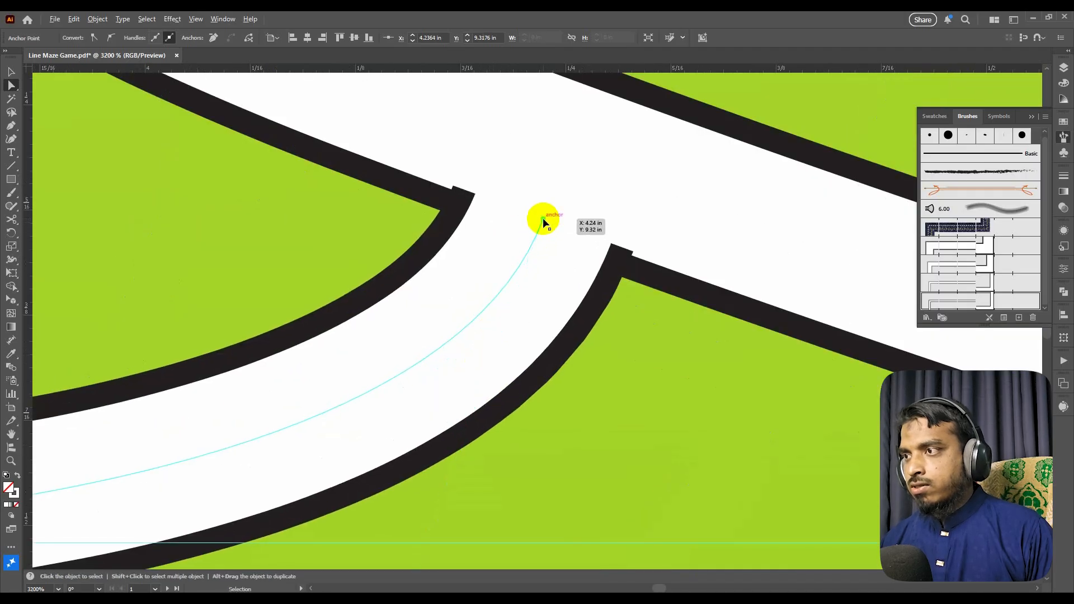
- Bend the end of the branch in the maze's lower-left area and shift its anchor to meet the vertical path cleanly
{"action": "scroll", "coordinate": [433, 208], "scroll_direction": "down", "scroll_amount": 2}
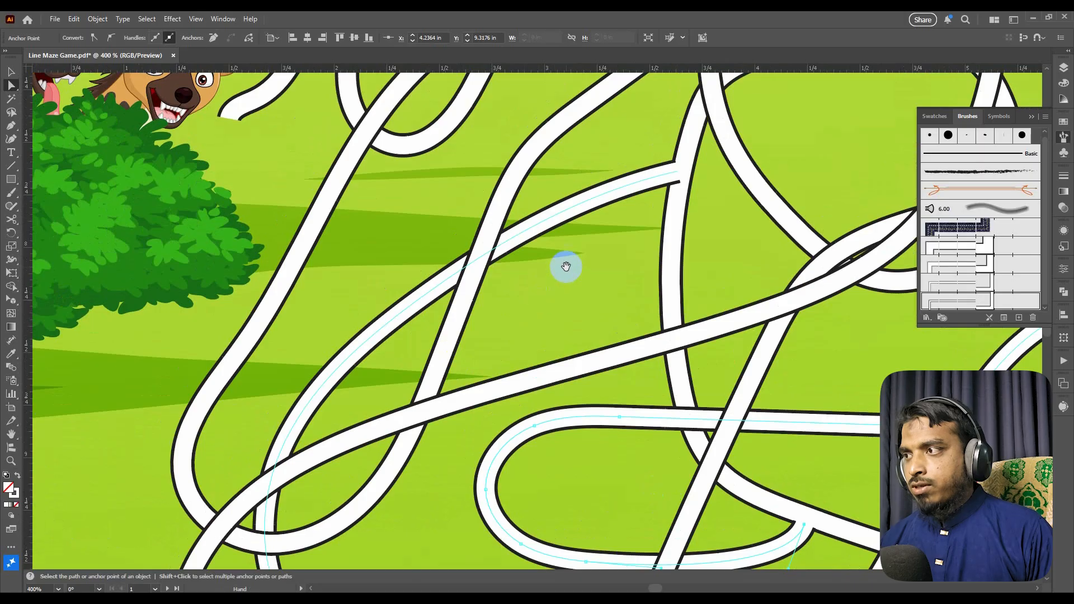
{"action": "scroll", "coordinate": [539, 289], "scroll_direction": "up", "scroll_amount": 6}
{"action": "left_click", "coordinate": [507, 285]}
{"action": "left_click", "coordinate": [129, 360]}
{"action": "left_click_drag", "start_coordinate": [130, 373], "coordinate": [209, 213]}
{"action": "left_click_drag", "start_coordinate": [511, 288], "coordinate": [492, 287]}
- Adjust the direction handle at the open end of the branch left of the maze's centre so it curves into the path
{"action": "scroll", "coordinate": [492, 302], "scroll_direction": "down", "scroll_amount": 5}
{"action": "left_click_drag", "start_coordinate": [453, 226], "coordinate": [448, 448]}
{"action": "left_click_drag", "start_coordinate": [500, 307], "coordinate": [508, 319]}
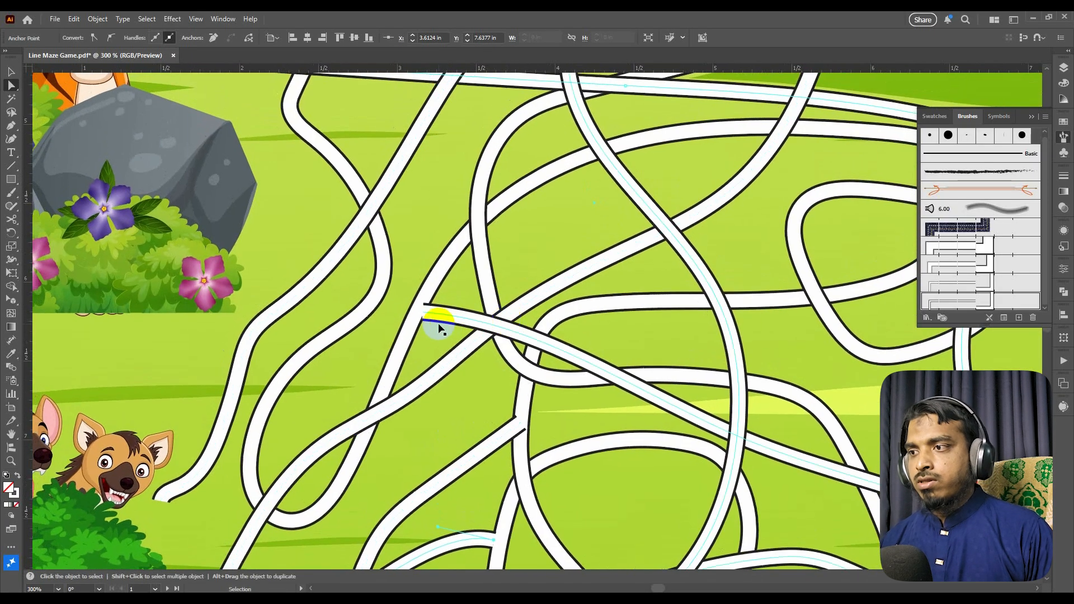
{"action": "scroll", "coordinate": [417, 323], "scroll_direction": "up", "scroll_amount": 4}
{"action": "left_click", "coordinate": [448, 287]}
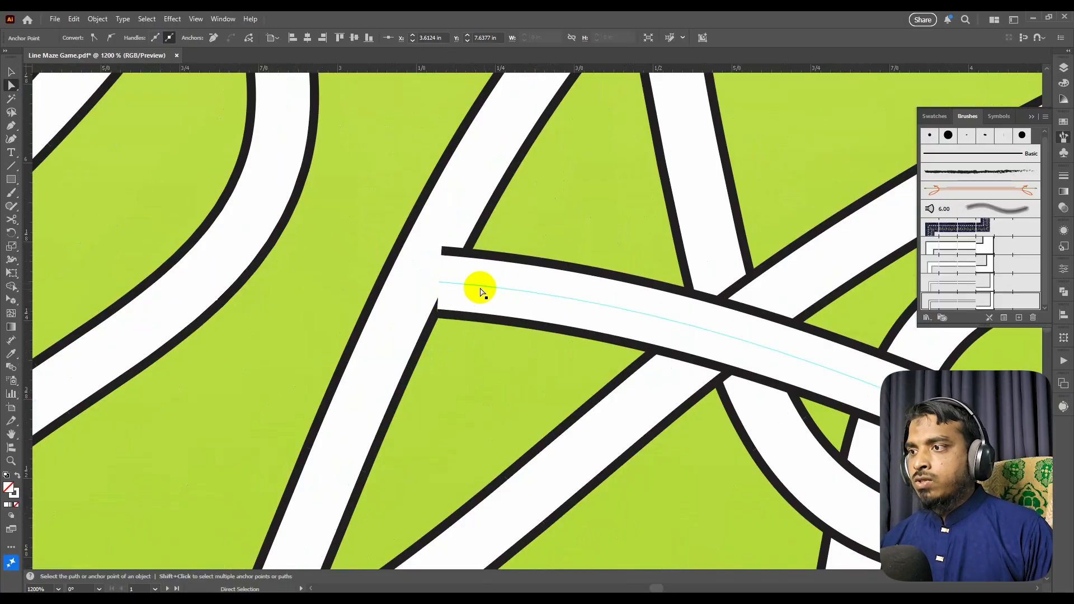
{"action": "left_click", "coordinate": [439, 282]}
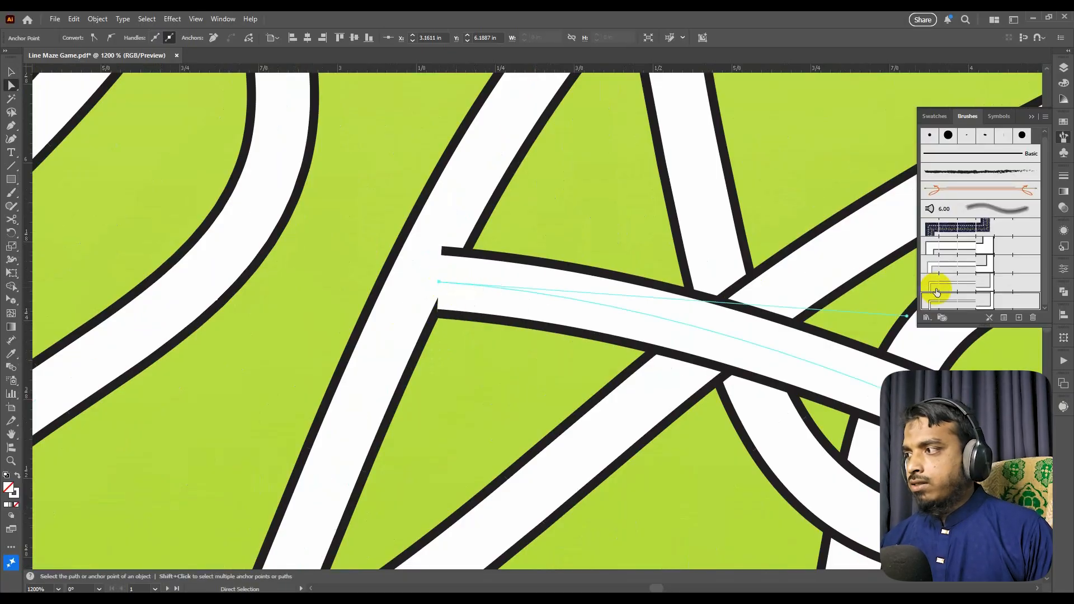
{"action": "left_click_drag", "start_coordinate": [907, 315], "coordinate": [835, 459]}
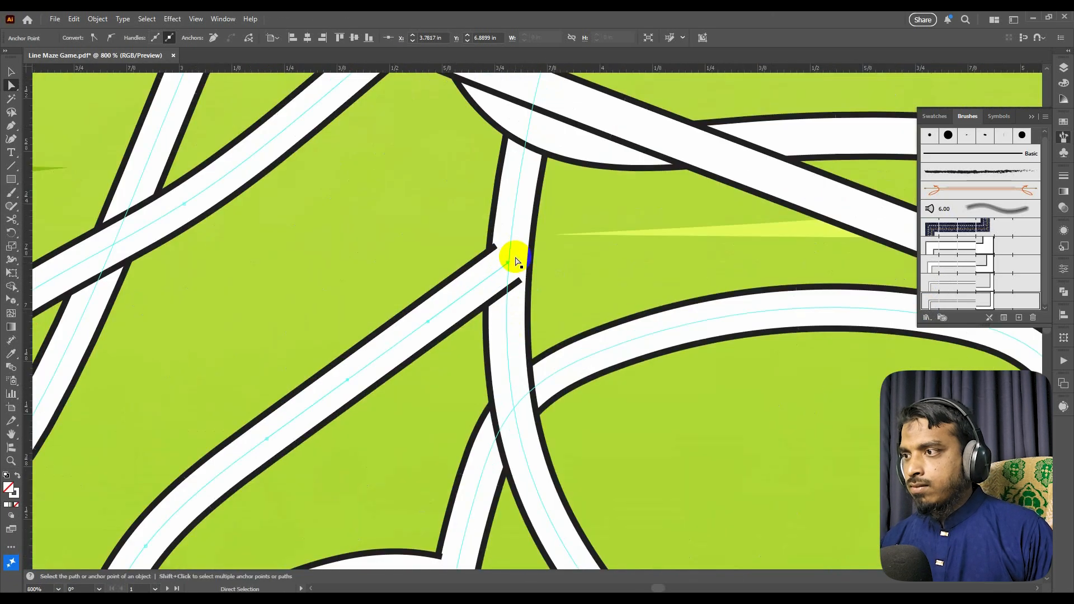
- Curve the end of the branch meeting the central vertical path, shift its anchor to the junction, and deselect it
{"action": "left_click_drag", "start_coordinate": [428, 322], "coordinate": [414, 267]}
{"action": "left_click_drag", "start_coordinate": [507, 263], "coordinate": [492, 263]}
{"action": "scroll", "coordinate": [493, 272], "scroll_direction": "down", "scroll_amount": 6}
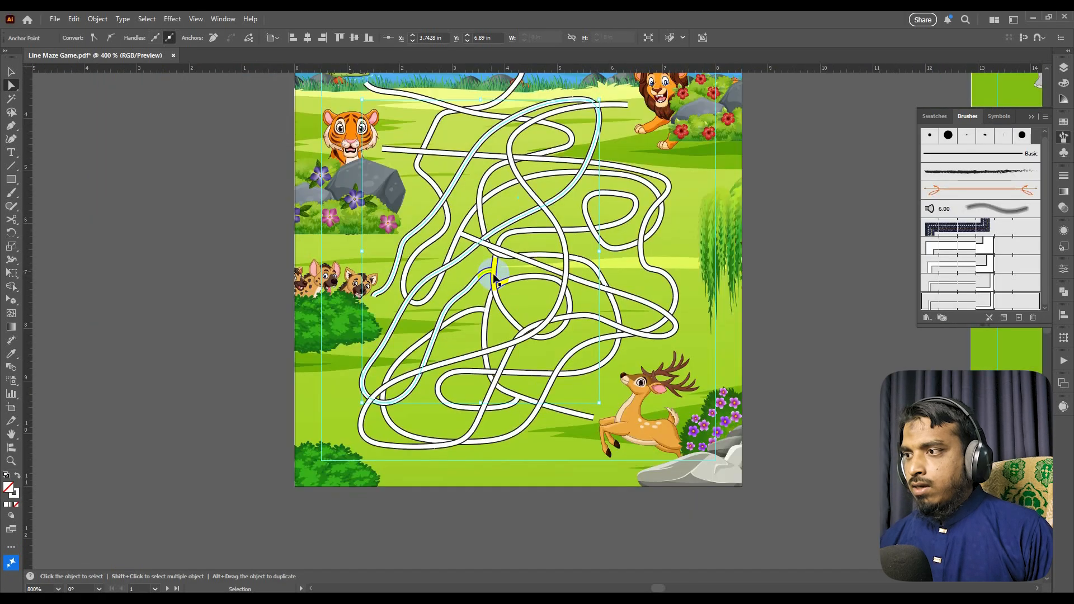
{"action": "key", "text": "v"}
{"action": "left_click", "coordinate": [810, 390]}
- Draw a horizontal line about 0.12 in long between the path's open end and the deer's front leg
{"action": "key", "text": "space"}
{"action": "left_click_drag", "start_coordinate": [773, 322], "coordinate": [578, 416]}
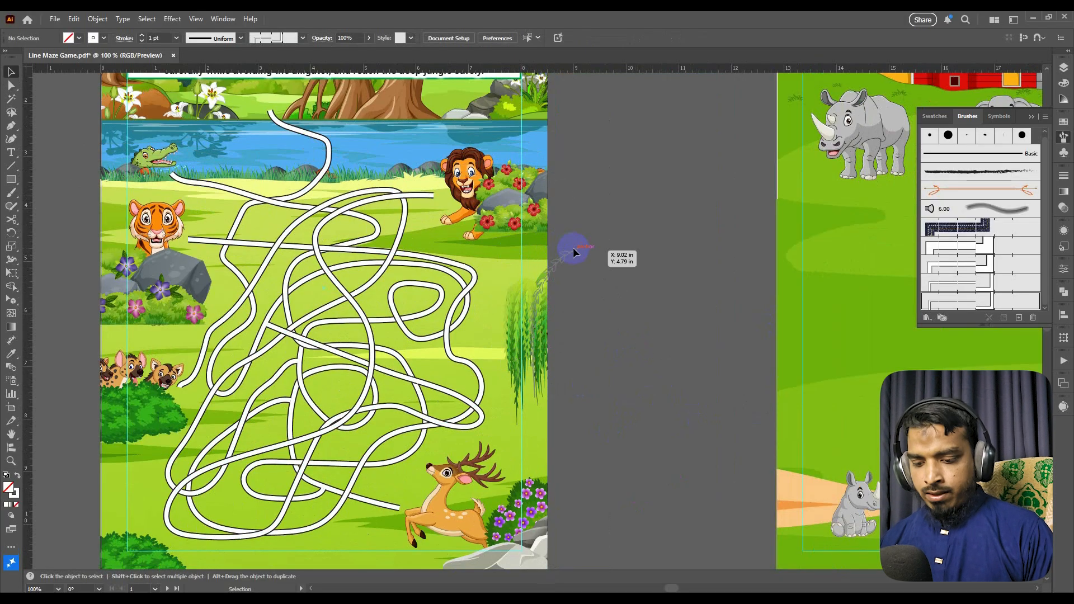
{"action": "scroll", "coordinate": [396, 516], "scroll_direction": "down", "scroll_amount": 2}
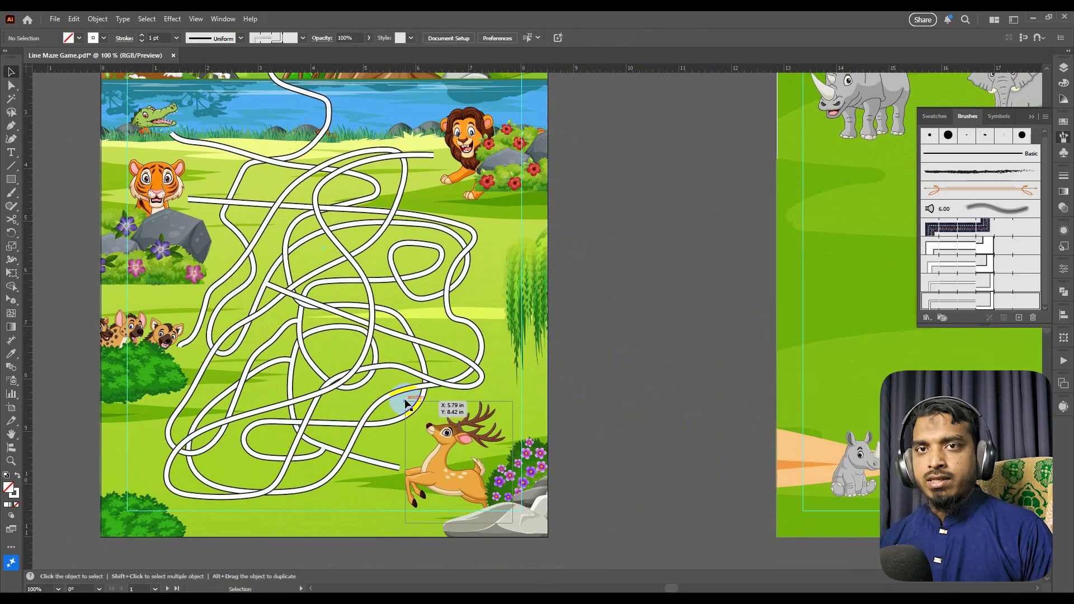
{"action": "left_click", "coordinate": [11, 166]}
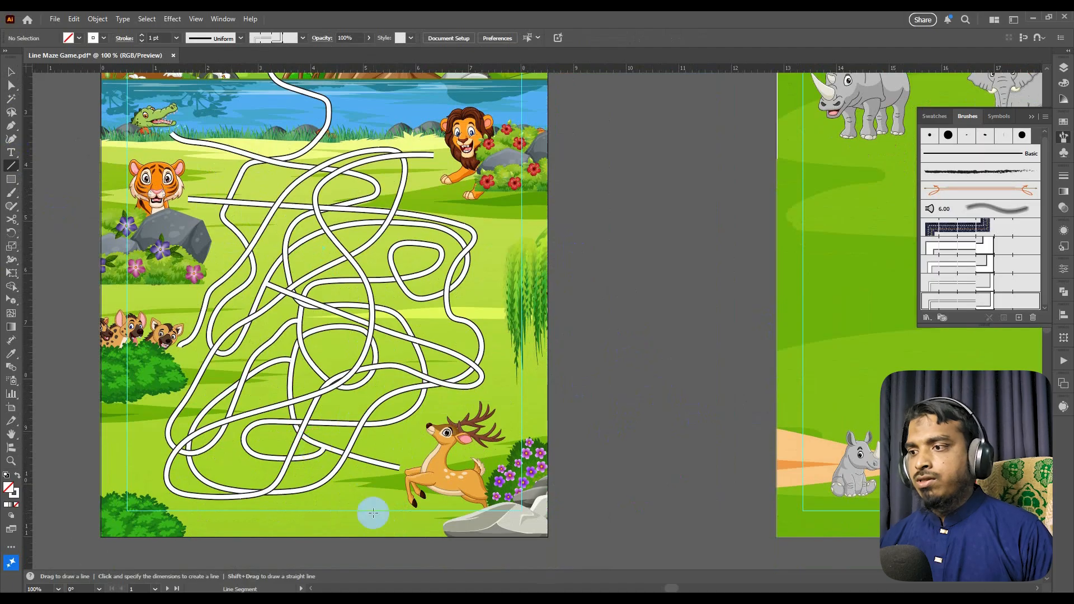
{"action": "scroll", "coordinate": [410, 491], "scroll_direction": "up", "scroll_amount": 4}
{"action": "scroll", "coordinate": [391, 458], "scroll_direction": "up", "scroll_amount": 2}
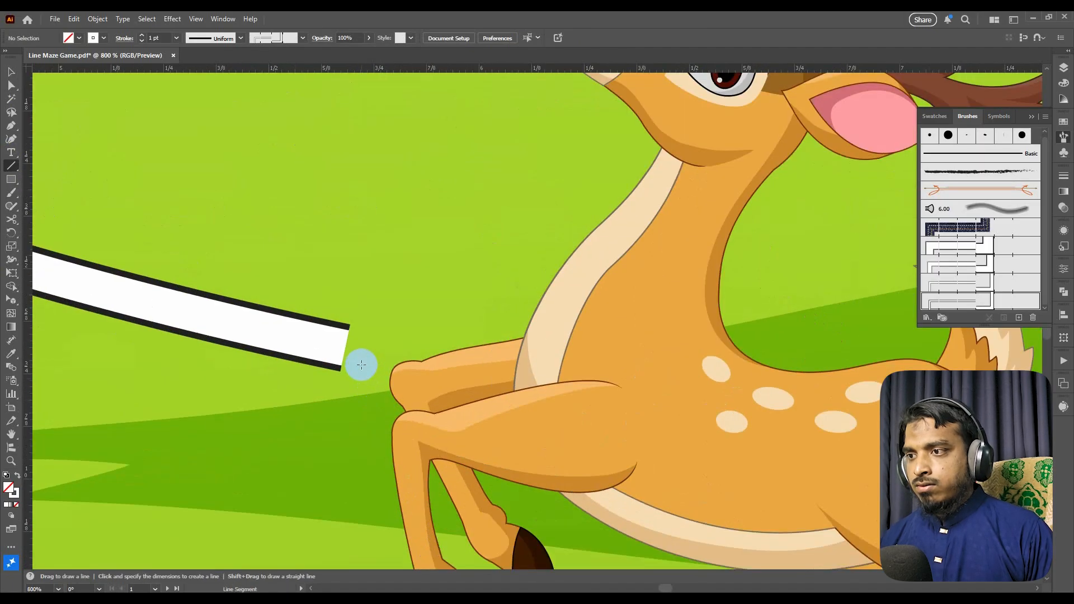
{"action": "mouse_move", "coordinate": [362, 358]}
{"action": "left_mouse_down"}
{"action": "mouse_move", "coordinate": [403, 369]}
{"action": "mouse_move", "coordinate": [328, 366]}
{"action": "left_mouse_up"}
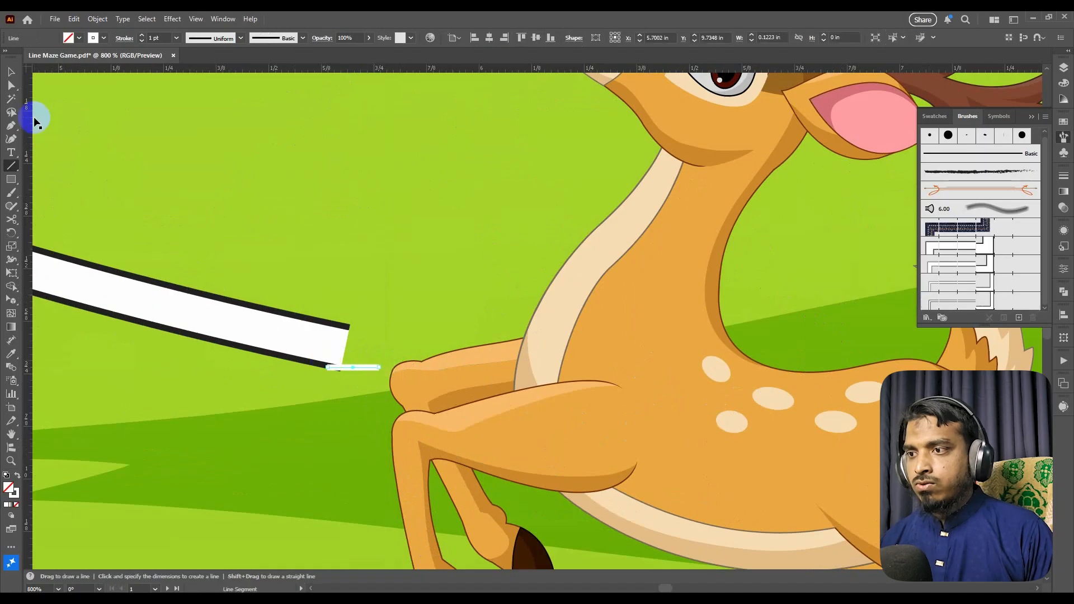
- Add an arrowhead to the line end that faces the path and reduce the arrowhead's scale
{"action": "left_click", "coordinate": [124, 38]}
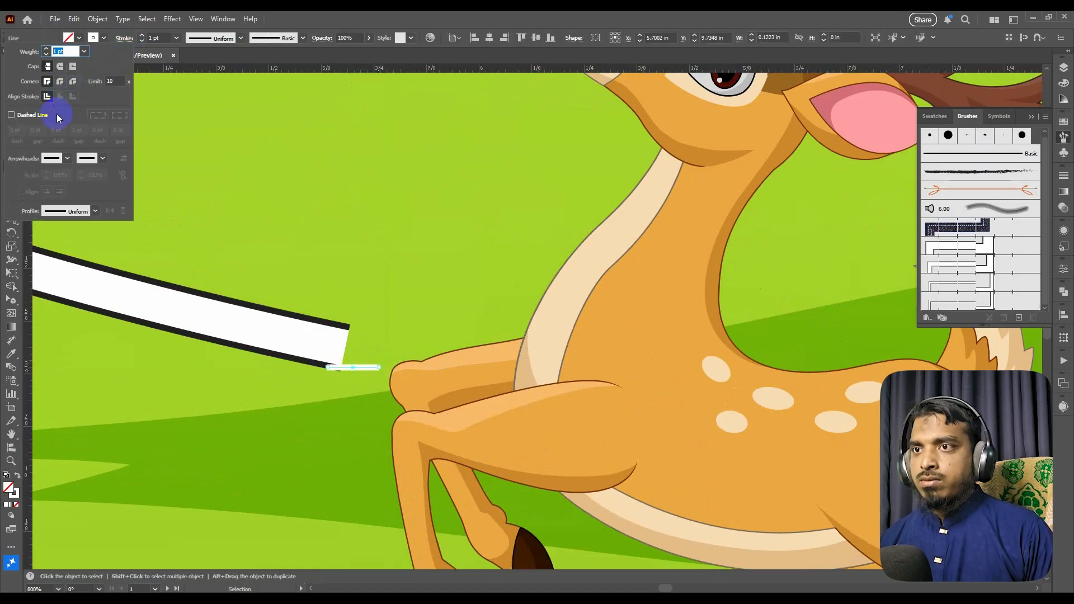
{"action": "left_click", "coordinate": [102, 158]}
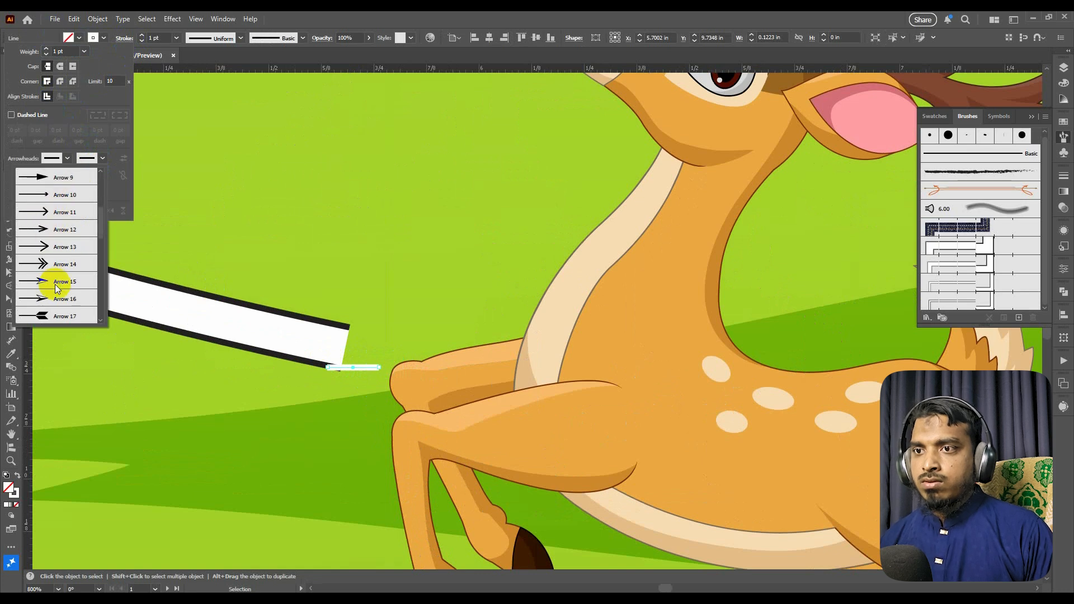
{"action": "left_click", "coordinate": [48, 193]}
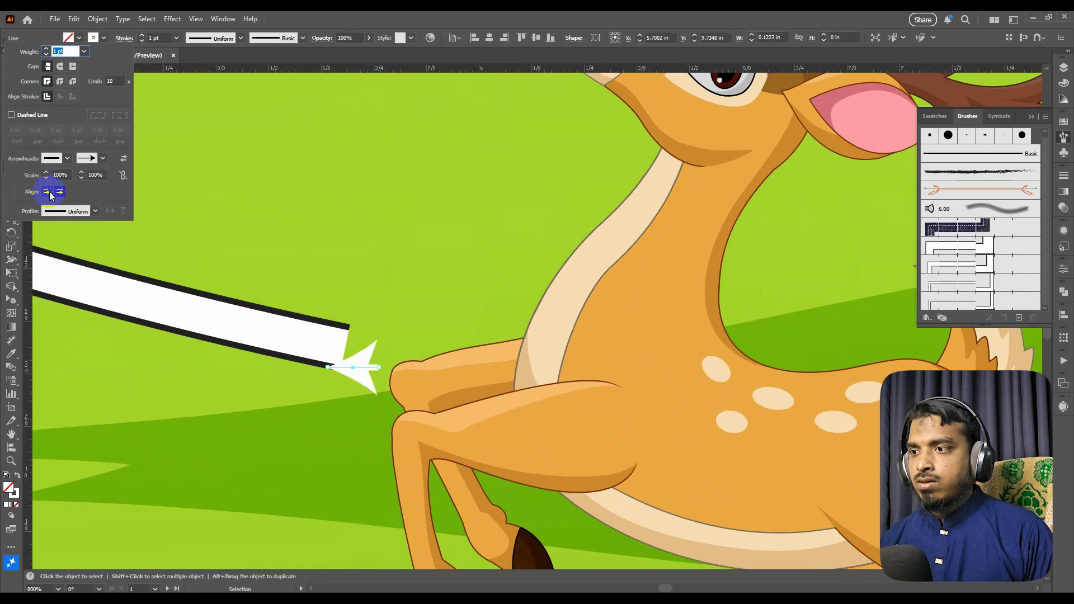
{"action": "left_click", "coordinate": [94, 177]}
{"action": "scroll", "coordinate": [93, 174], "scroll_direction": "down", "scroll_amount": 1}
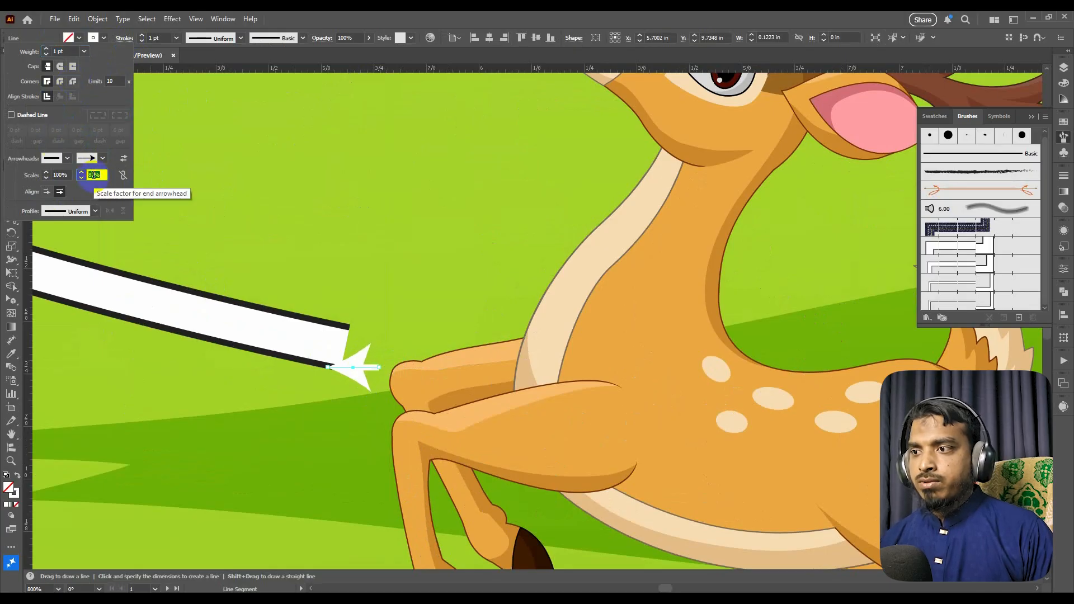
{"action": "scroll", "coordinate": [93, 175], "scroll_direction": "down", "scroll_amount": 5}
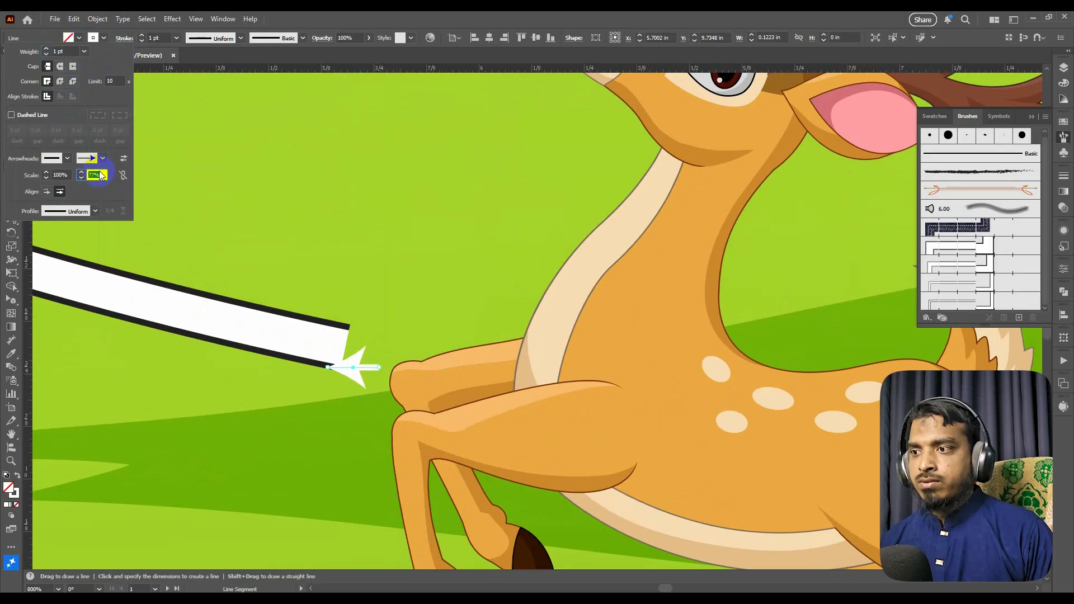
{"action": "left_click", "coordinate": [180, 160]}
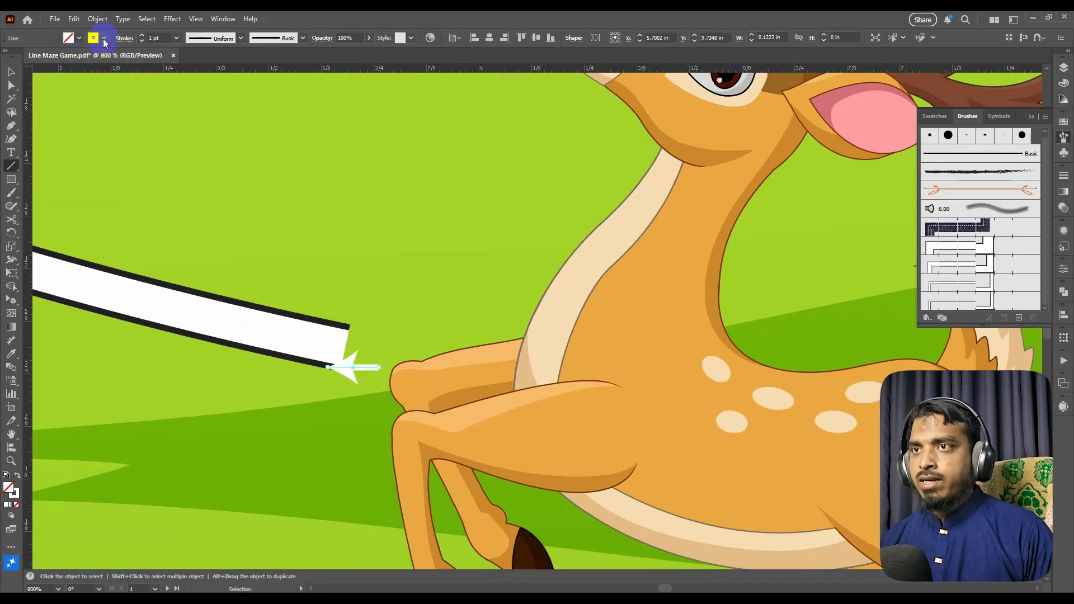
- Colour the arrow black and align it with the slanted open end of the path beside the deer
{"action": "left_click", "coordinate": [104, 39]}
{"action": "left_click", "coordinate": [17, 92]}
{"action": "key", "text": "backslash"}
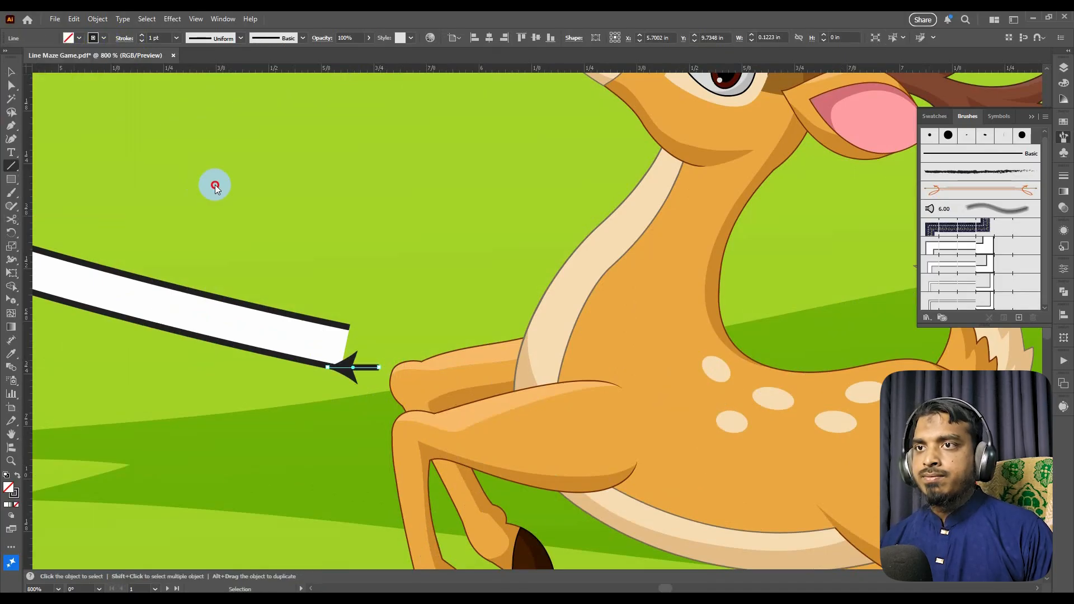
{"action": "left_click", "coordinate": [11, 73]}
{"action": "left_click", "coordinate": [383, 363]}
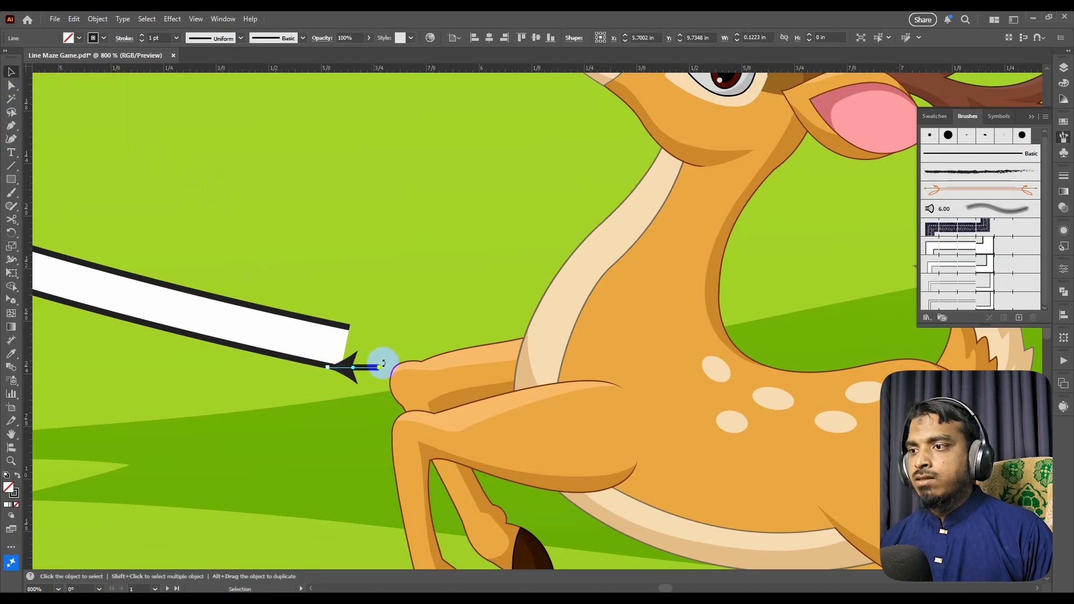
{"action": "mouse_move", "coordinate": [385, 363]}
{"action": "left_mouse_down"}
{"action": "mouse_move", "coordinate": [385, 377]}
{"action": "mouse_move", "coordinate": [364, 355]}
{"action": "mouse_move", "coordinate": [377, 363]}
{"action": "left_mouse_up"}
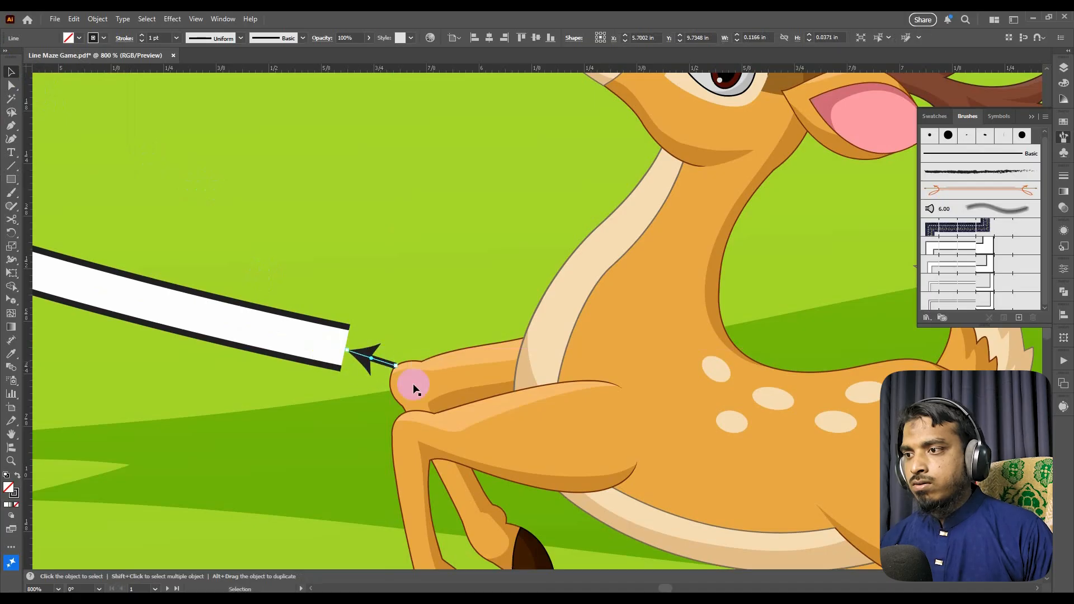
- Shift the deer slightly to the right inside its clip group to make room for the arrow
{"action": "left_click", "coordinate": [445, 388]}
{"action": "double_click", "coordinate": [455, 391]}
{"action": "left_click_drag", "start_coordinate": [456, 388], "coordinate": [491, 391]}
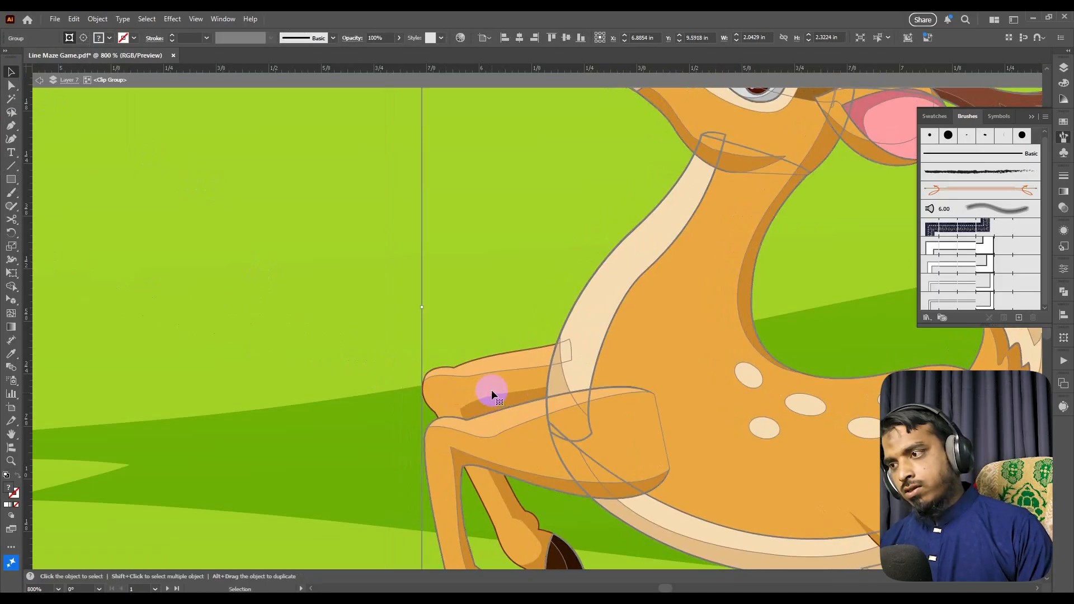
{"action": "key", "text": "Escape"}
- Lengthen the arrow's tail toward the deer's leg to about 0.14 in wide
{"action": "left_click", "coordinate": [372, 359]}
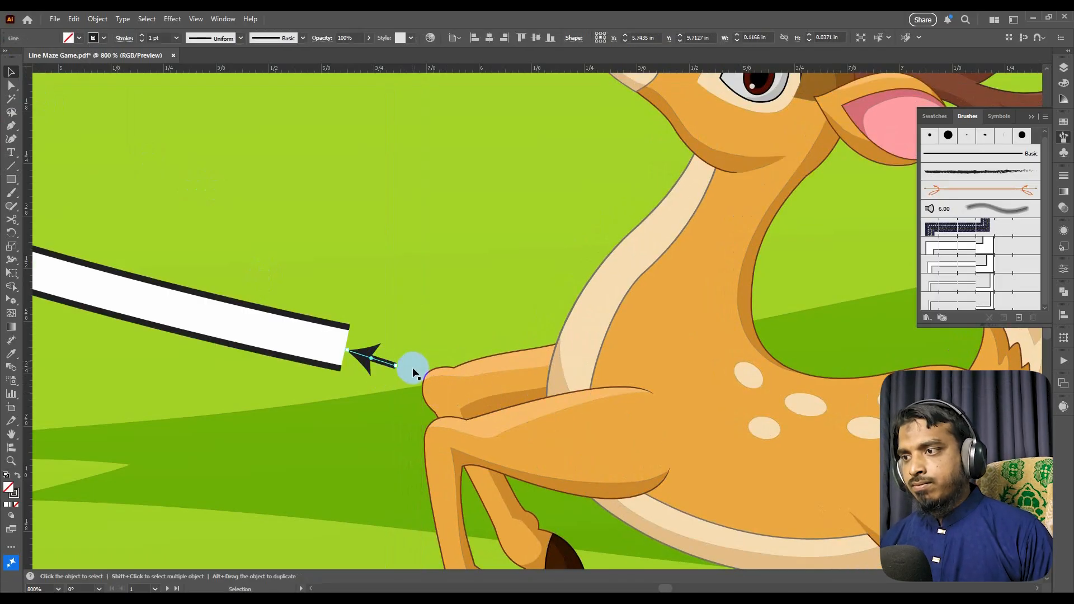
{"action": "left_click_drag", "start_coordinate": [418, 369], "coordinate": [410, 375]}
{"action": "scroll", "coordinate": [428, 419], "scroll_direction": "down", "scroll_amount": 4}
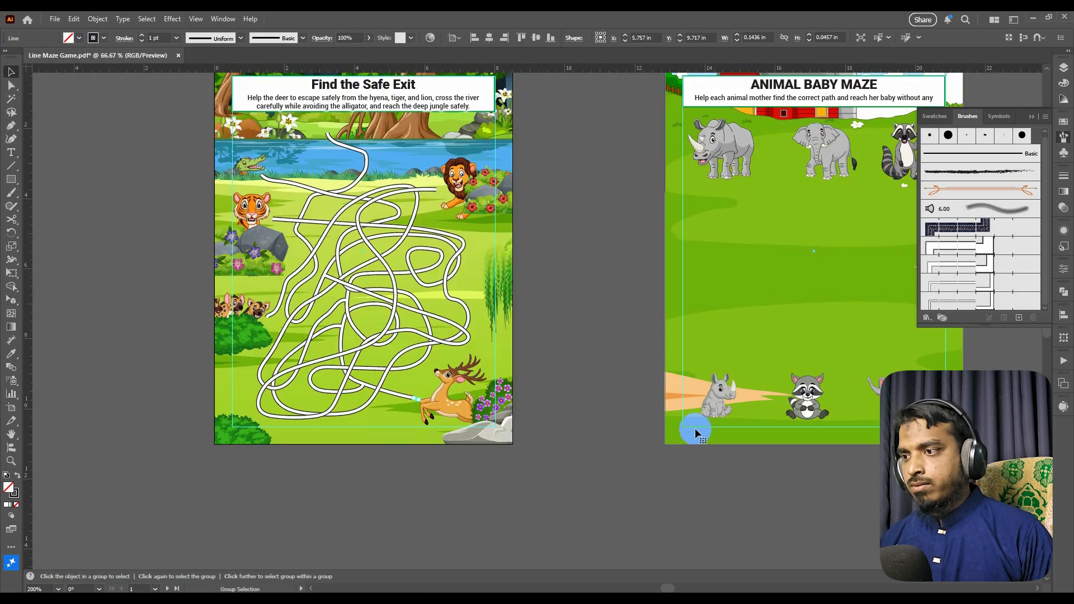
- Select the arrow beside the deer and set its stroke weight to 2 pt
{"action": "left_click", "coordinate": [703, 423]}
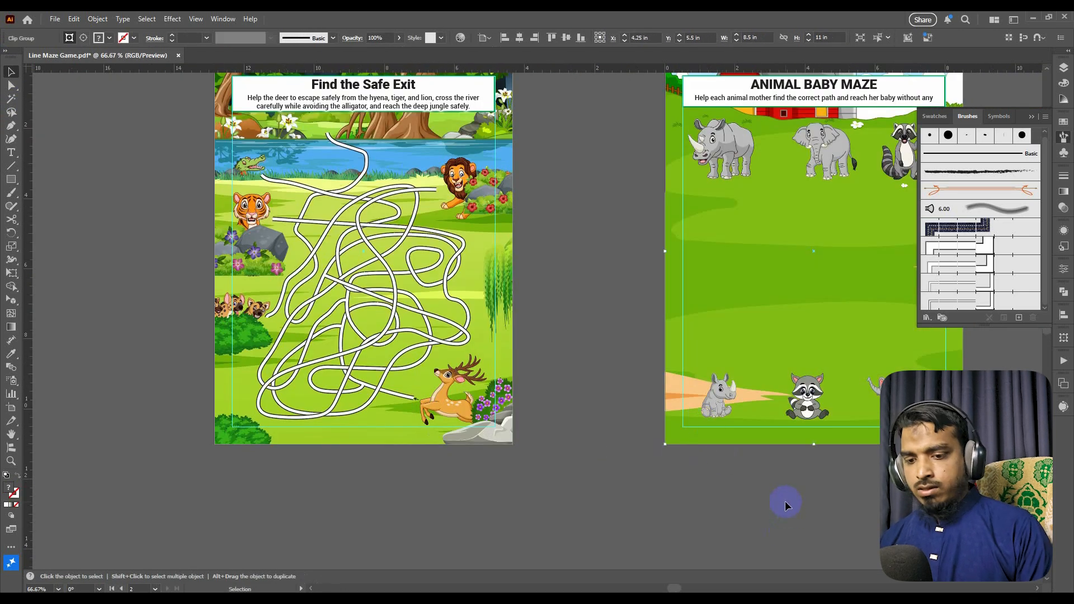
{"action": "scroll", "coordinate": [414, 392], "scroll_direction": "up", "scroll_amount": 4}
{"action": "left_click", "coordinate": [420, 423]}
- Paste a copy of the arrow at the path's upper end near the trees, pointing outward as the exit marker
{"action": "scroll", "coordinate": [420, 423], "scroll_direction": "down", "scroll_amount": 7}
{"action": "scroll", "coordinate": [392, 342], "scroll_direction": "up", "scroll_amount": 3}
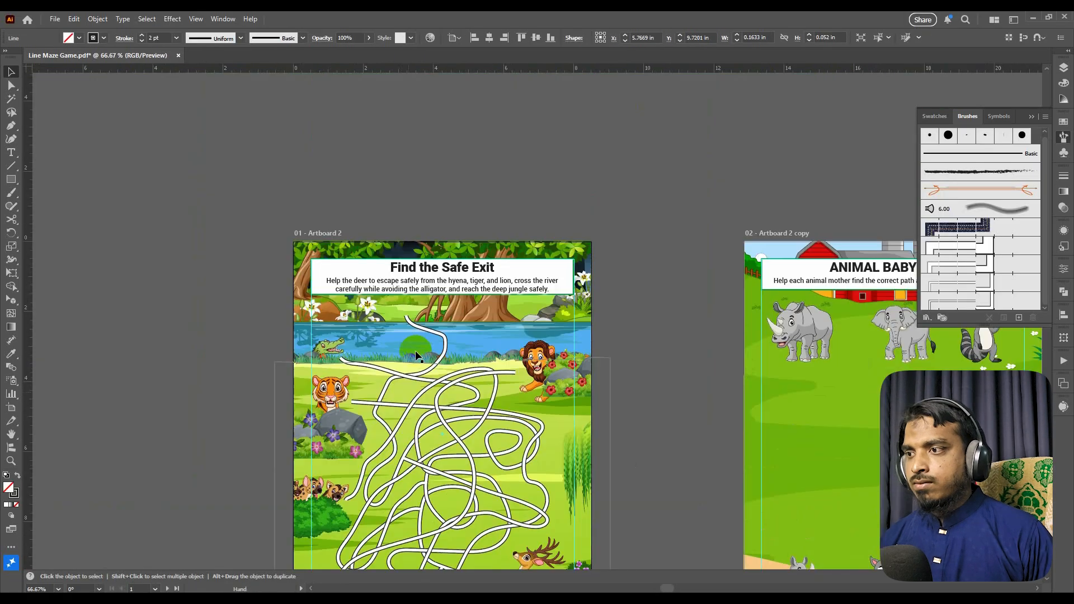
{"action": "scroll", "coordinate": [394, 354], "scroll_direction": "up", "scroll_amount": 6}
{"action": "key", "text": "ctrl+v"}
{"action": "left_click_drag", "start_coordinate": [547, 304], "coordinate": [403, 203]}
{"action": "scroll", "coordinate": [396, 197], "scroll_direction": "down", "scroll_amount": 6}
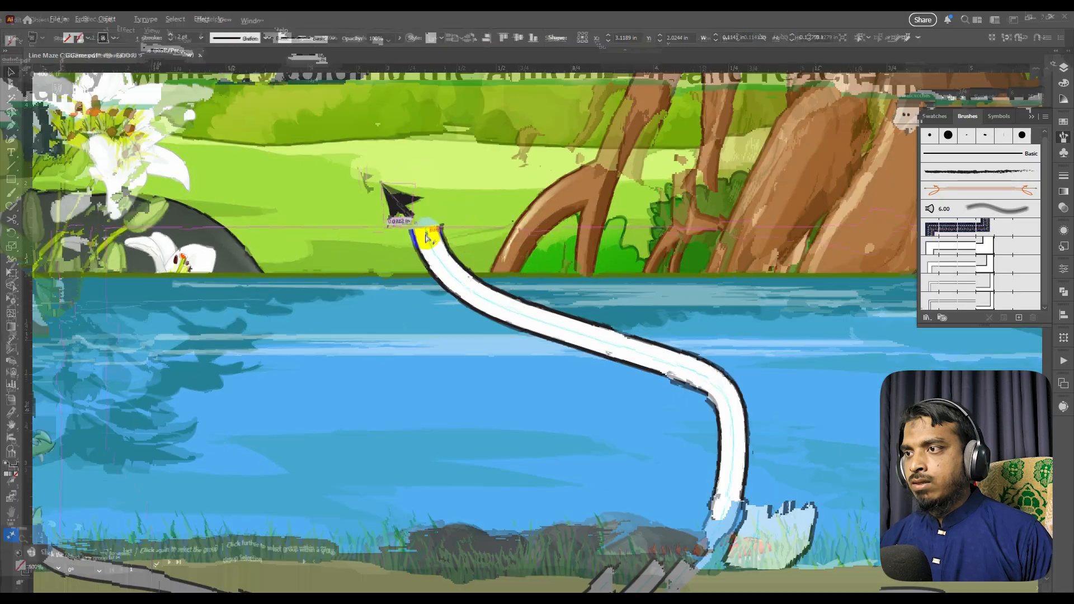
{"action": "left_click_drag", "start_coordinate": [683, 415], "coordinate": [649, 326]}
{"action": "left_click", "coordinate": [634, 344]}
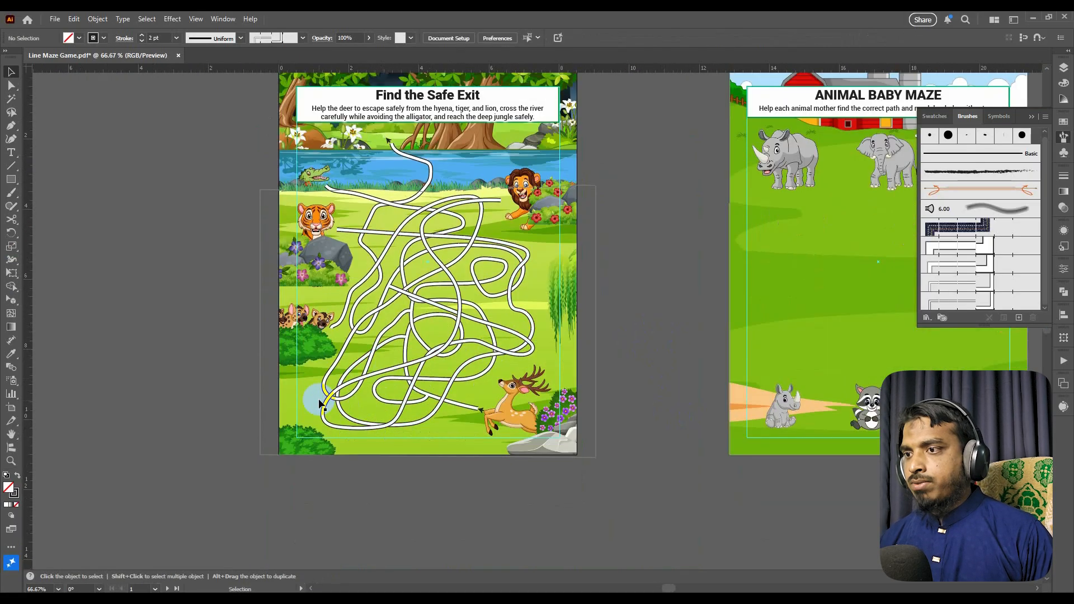
- Paint an extra maze branch near the willow, curving from the tiger's path down to the loop above the deer
{"action": "scroll", "coordinate": [584, 316], "scroll_direction": "up", "scroll_amount": 2}
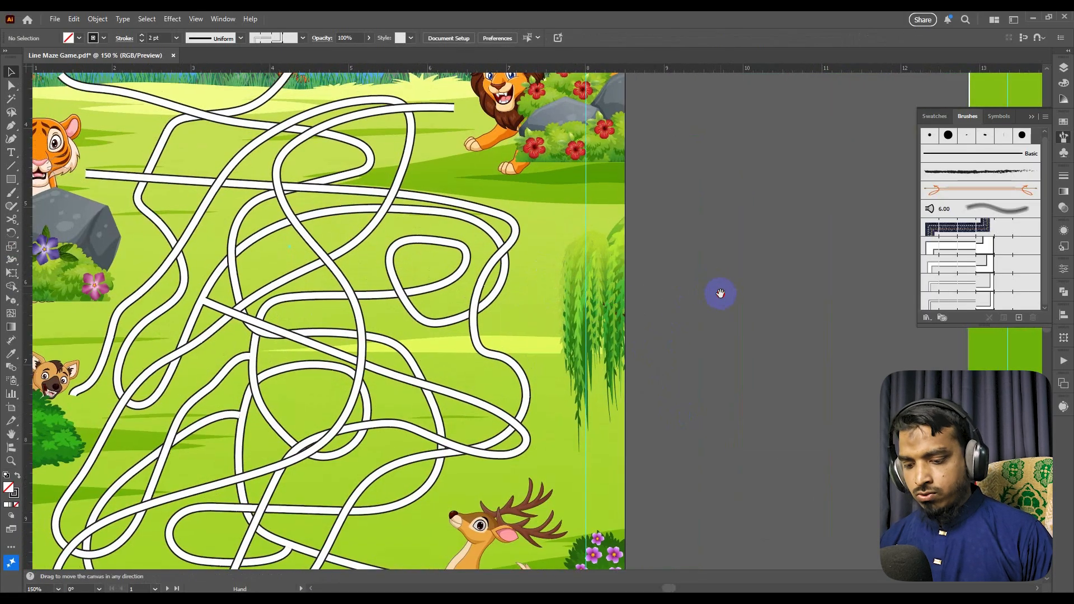
{"action": "key", "text": "b"}
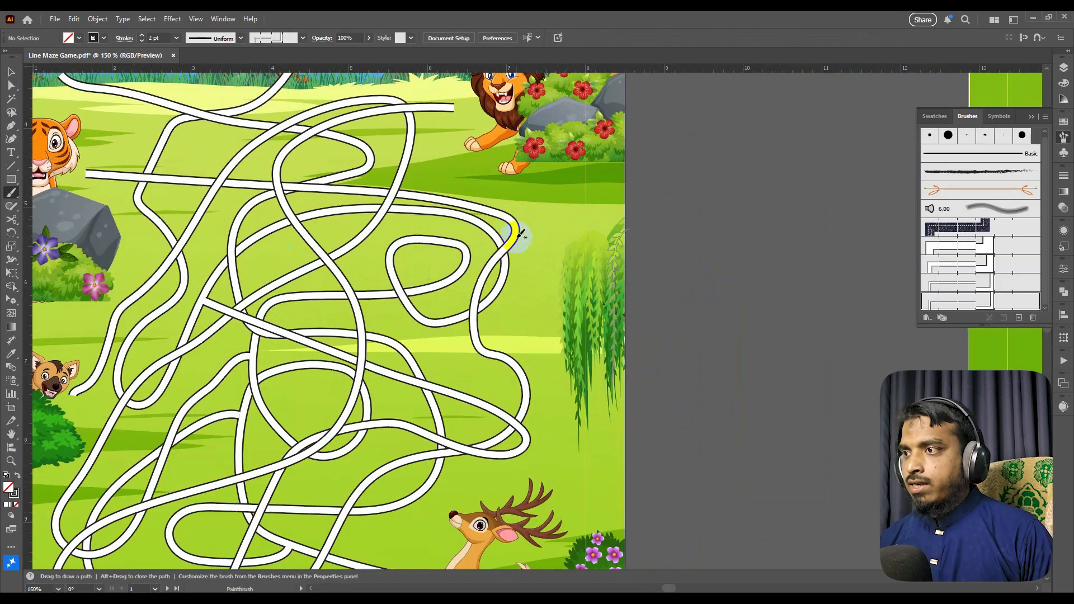
{"action": "scroll", "coordinate": [515, 217], "scroll_direction": "down", "scroll_amount": 1}
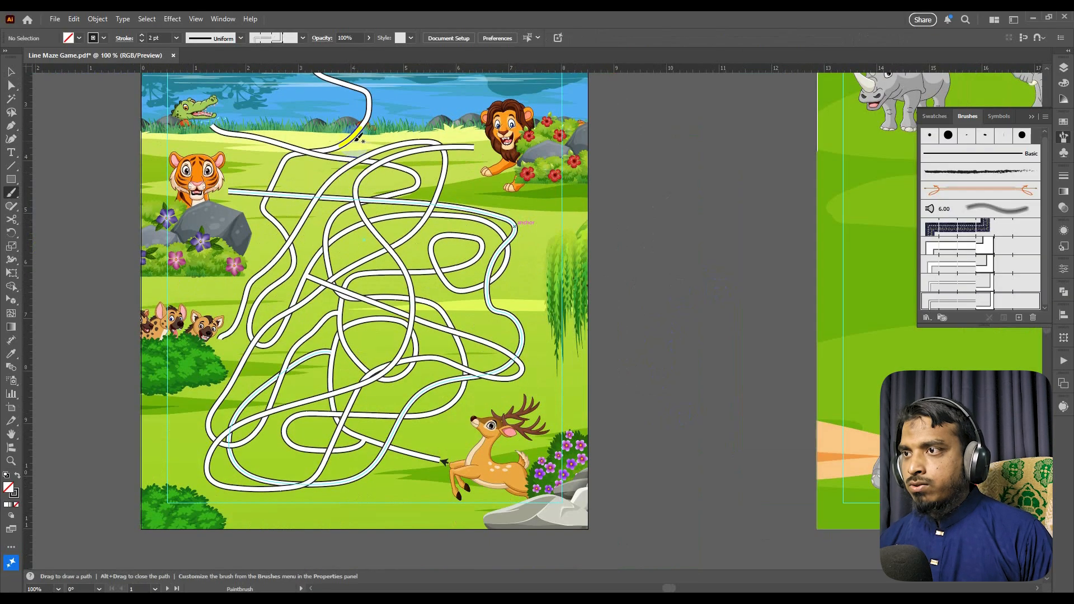
{"action": "scroll", "coordinate": [526, 254], "scroll_direction": "up", "scroll_amount": 2}
{"action": "left_click_drag", "start_coordinate": [509, 223], "coordinate": [509, 207]}
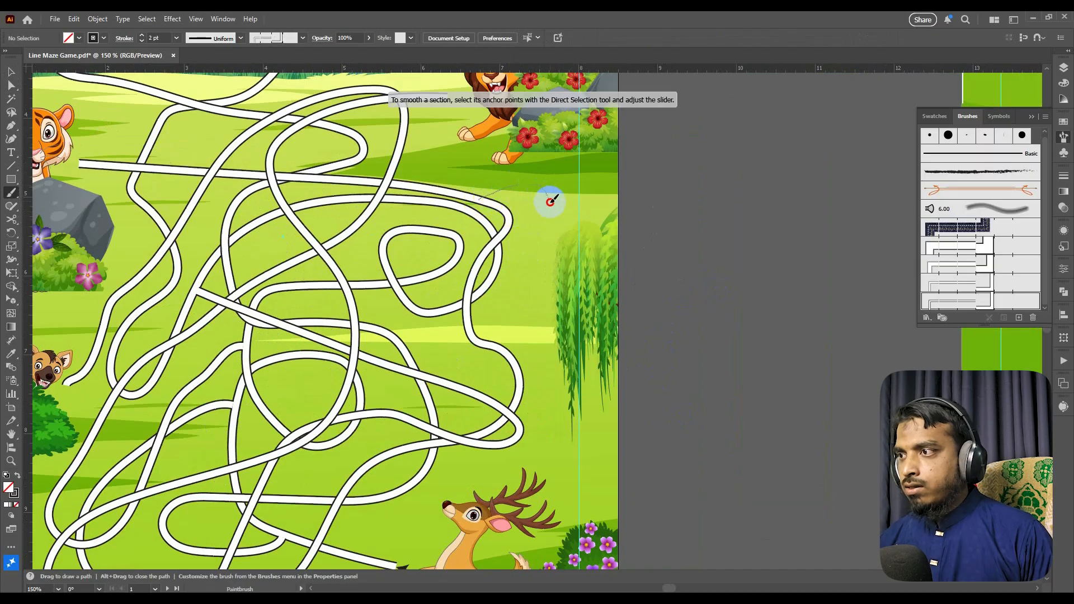
{"action": "mouse_move", "coordinate": [536, 375]}
{"action": "left_mouse_down"}
{"action": "mouse_move", "coordinate": [526, 386]}
{"action": "mouse_move", "coordinate": [472, 365]}
{"action": "left_mouse_up"}
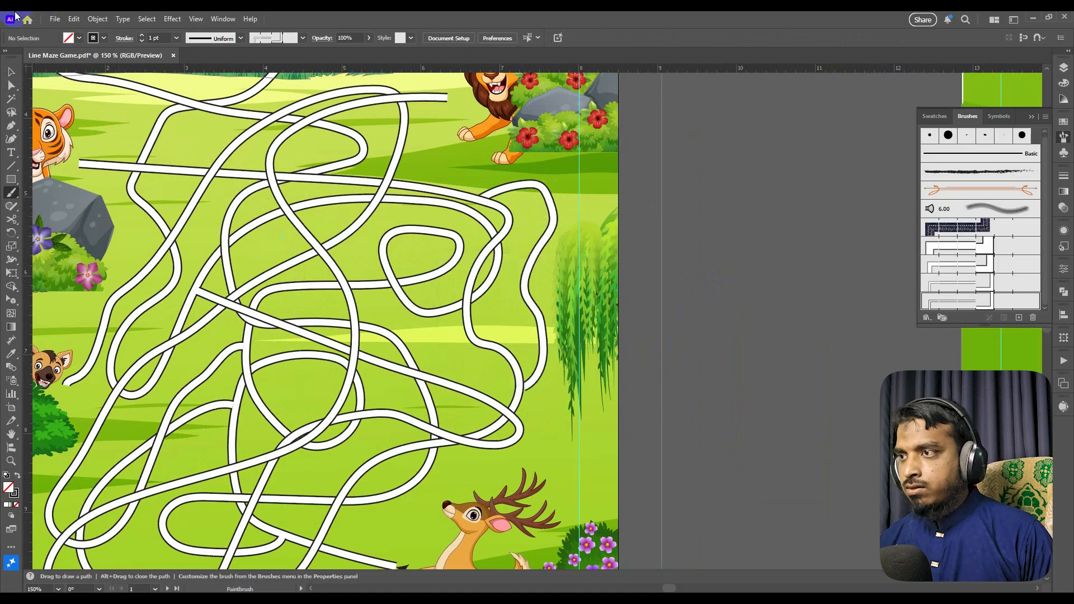
{"action": "scroll", "coordinate": [714, 415], "scroll_direction": "down", "scroll_amount": 4}
{"action": "left_click_drag", "start_coordinate": [589, 349], "coordinate": [633, 349]}
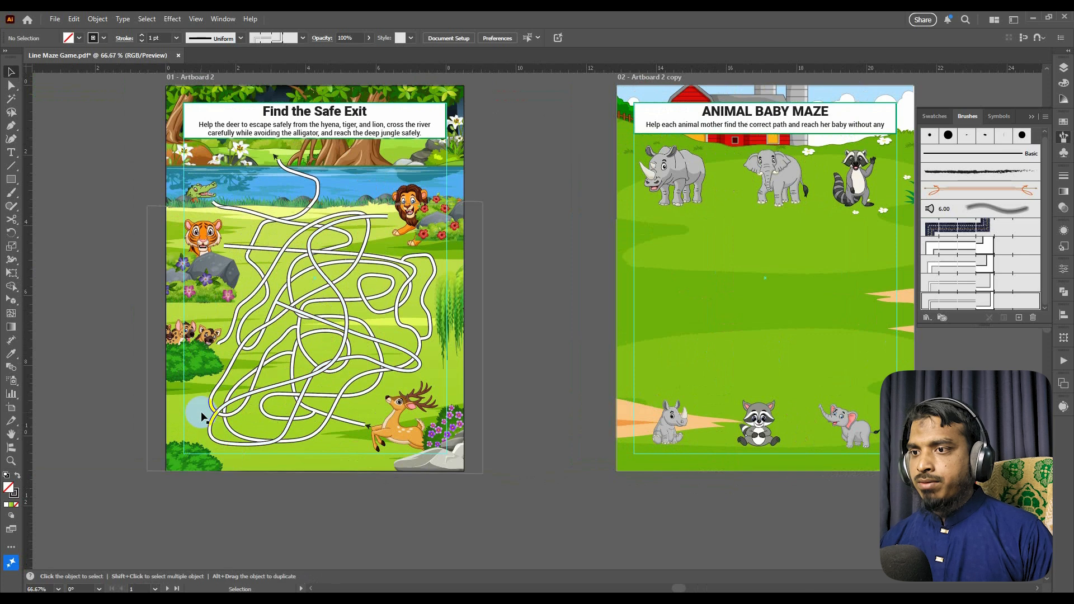
{"action": "key", "text": "space"}
{"action": "left_click_drag", "start_coordinate": [597, 366], "coordinate": [482, 427]}
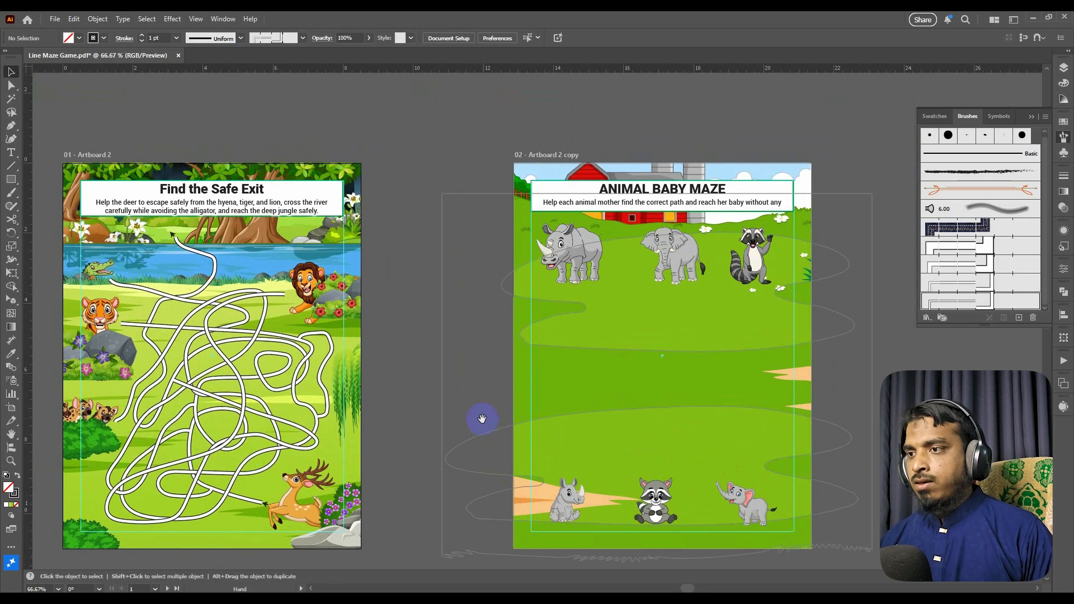
{"action": "key", "text": "b"}
{"action": "scroll", "coordinate": [678, 367], "scroll_direction": "down", "scroll_amount": 2}
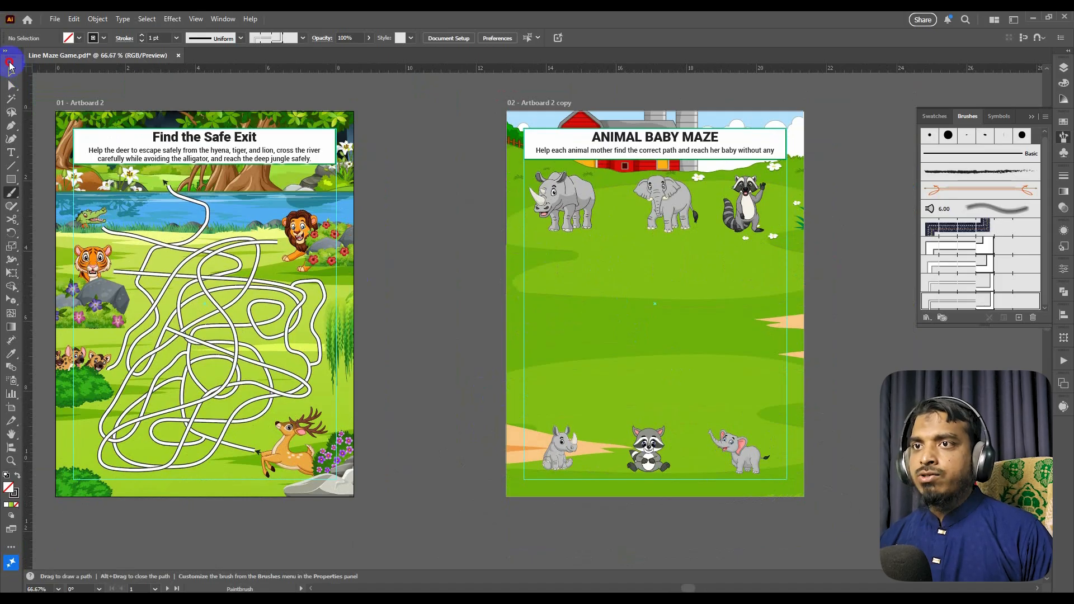
- Duplicate the deer's route to the exit in place and set the copy's stroke weight to 0.5 pt
{"action": "left_click", "coordinate": [11, 70]}
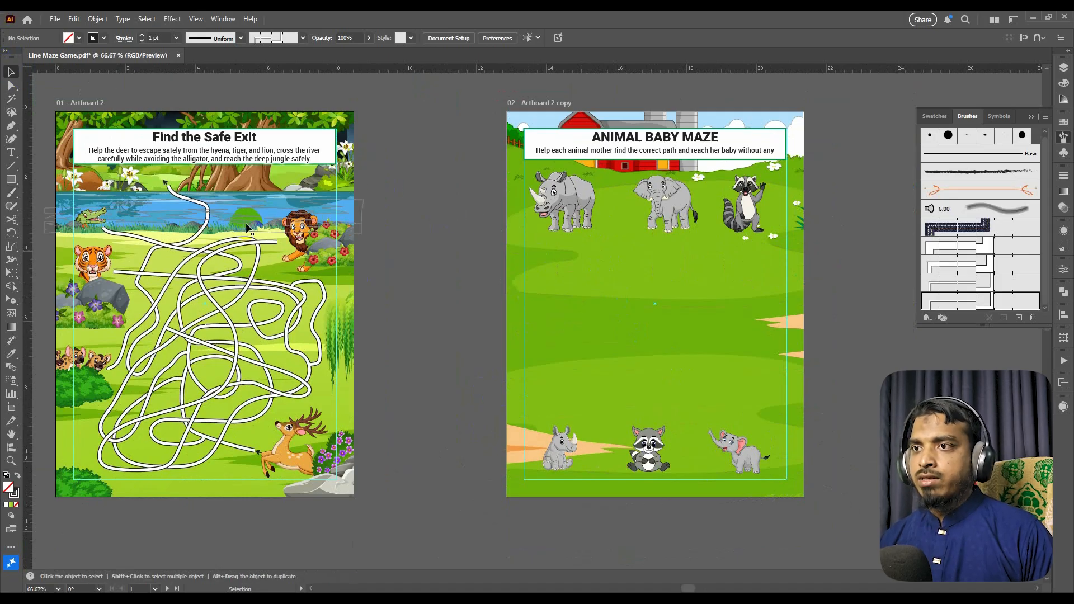
{"action": "left_click", "coordinate": [173, 193]}
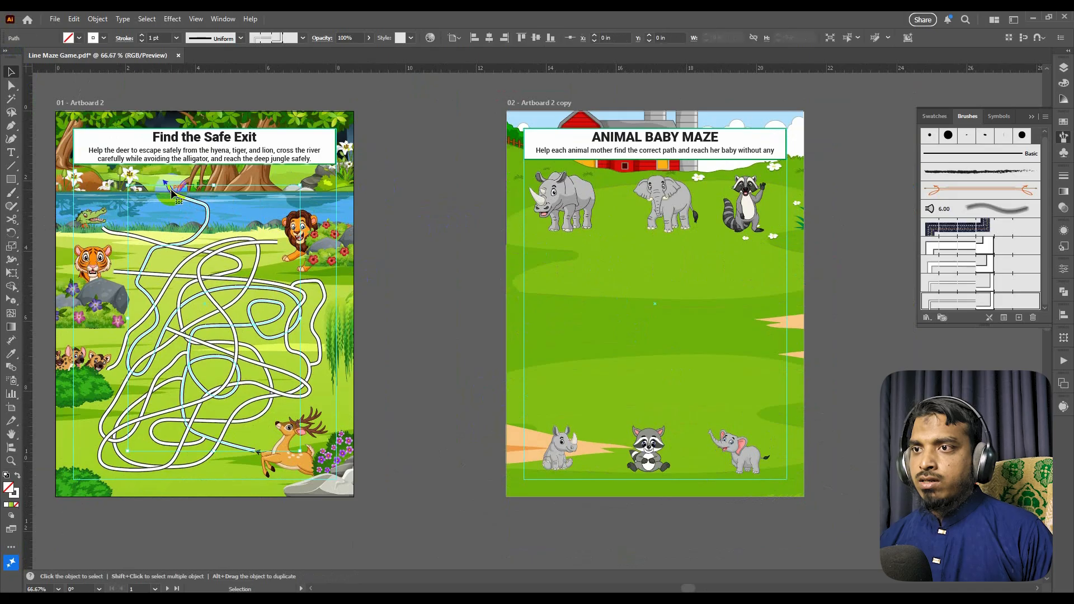
{"action": "scroll", "coordinate": [200, 488], "scroll_direction": "up", "scroll_amount": 3}
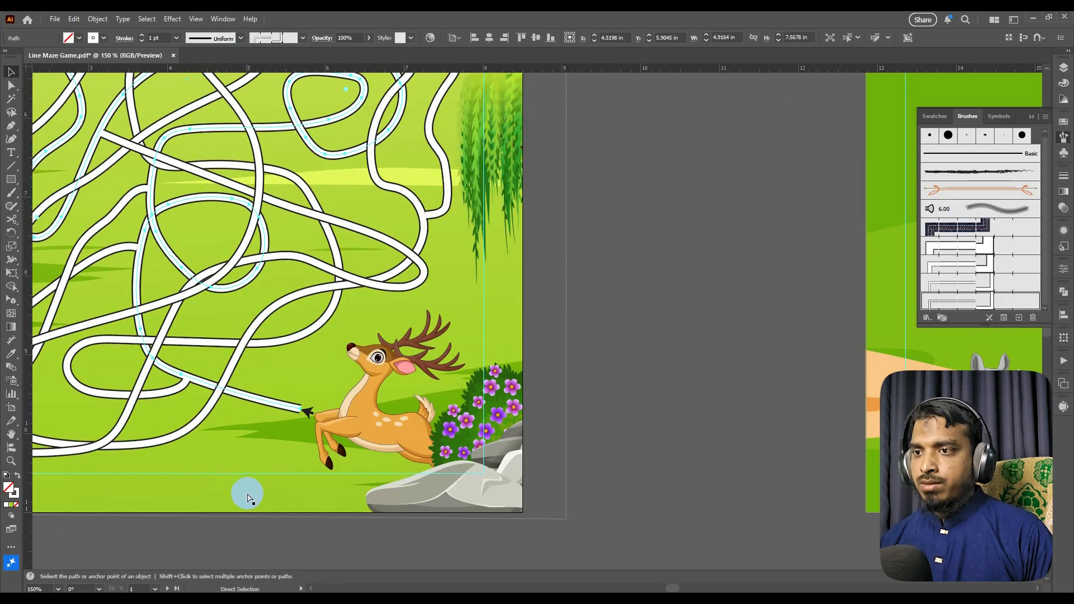
{"action": "left_click", "coordinate": [263, 537]}
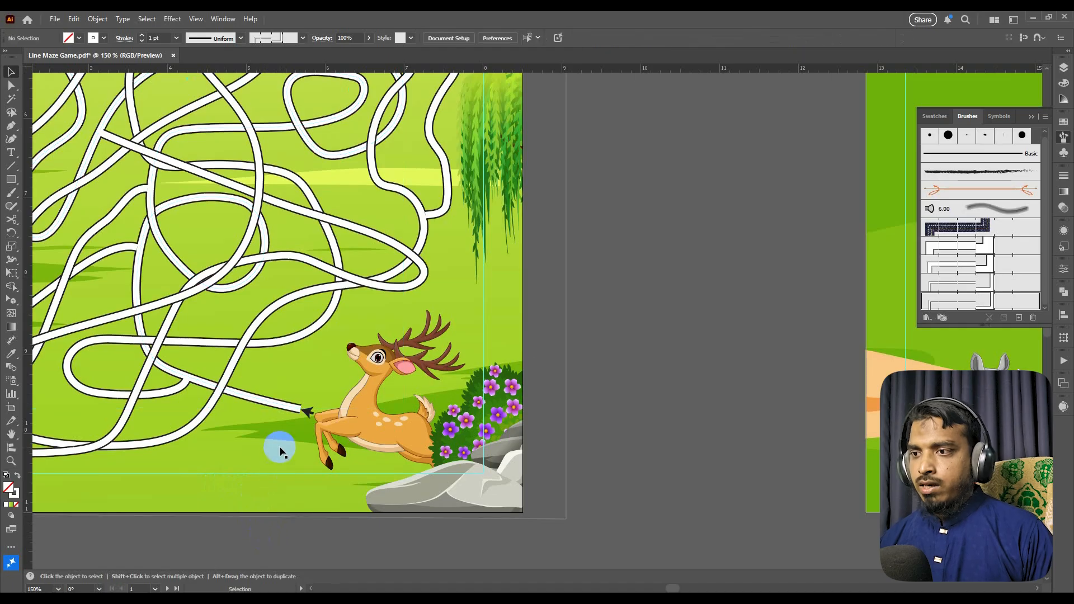
{"action": "left_click", "coordinate": [271, 407], "text": "ctrl"}
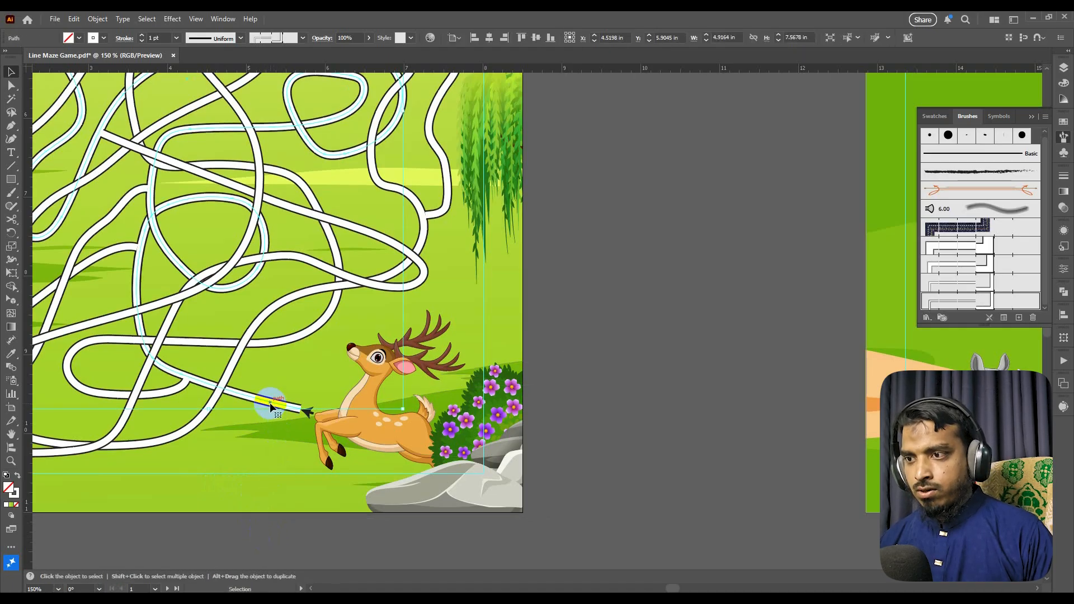
{"action": "scroll", "coordinate": [264, 304], "scroll_direction": "down", "scroll_amount": 2}
{"action": "left_click_drag", "start_coordinate": [195, 214], "coordinate": [212, 297]}
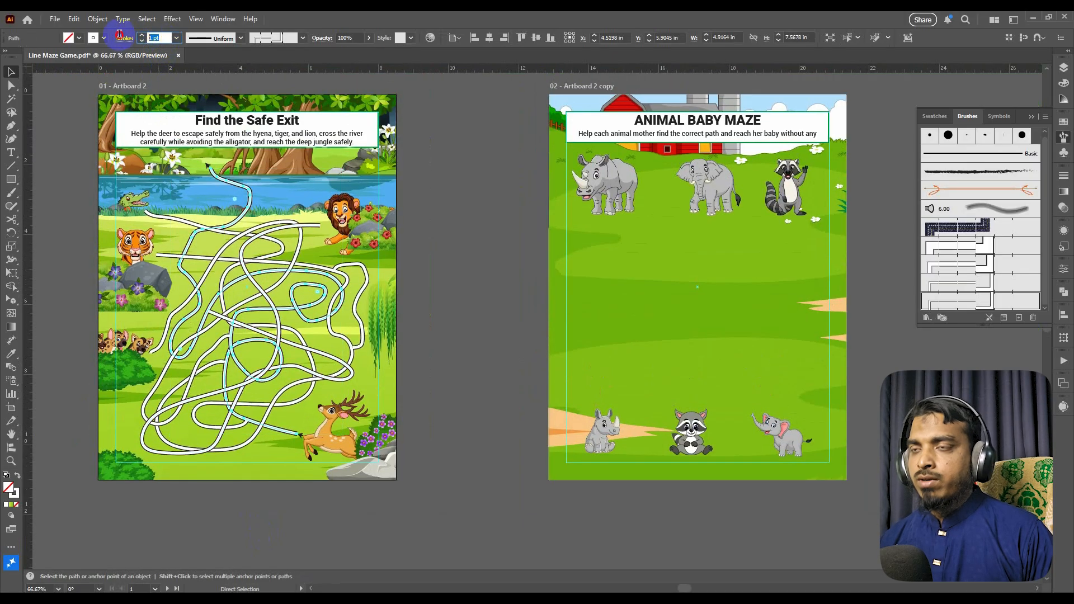
{"action": "key", "text": "Return"}
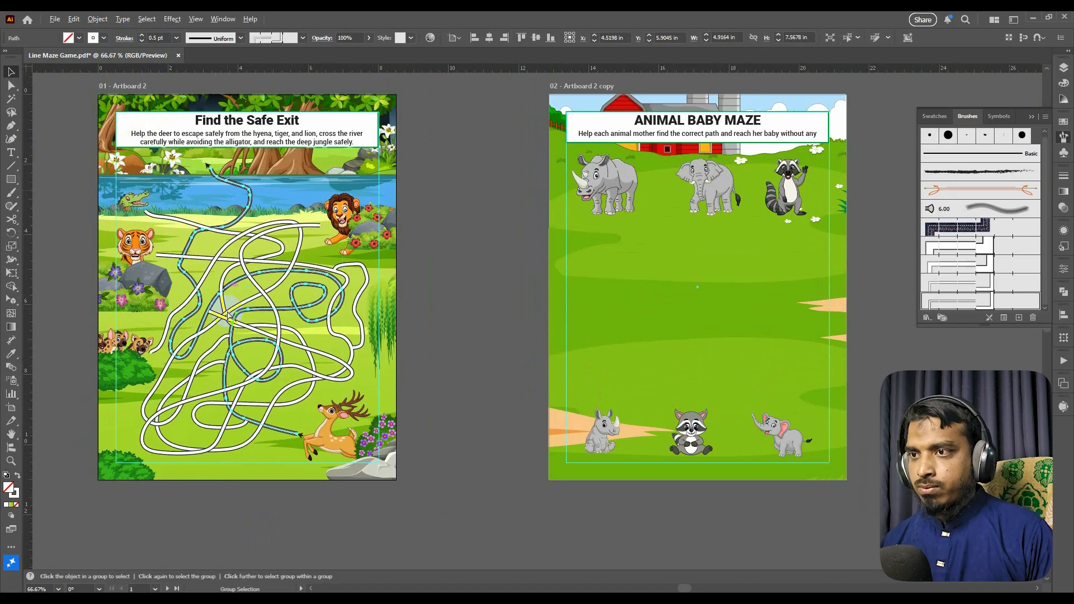
- Reduce the copied route's stroke weight to 0.3 pt so it sits narrower inside the maze path
{"action": "scroll", "coordinate": [169, 260], "scroll_direction": "up", "scroll_amount": 7}
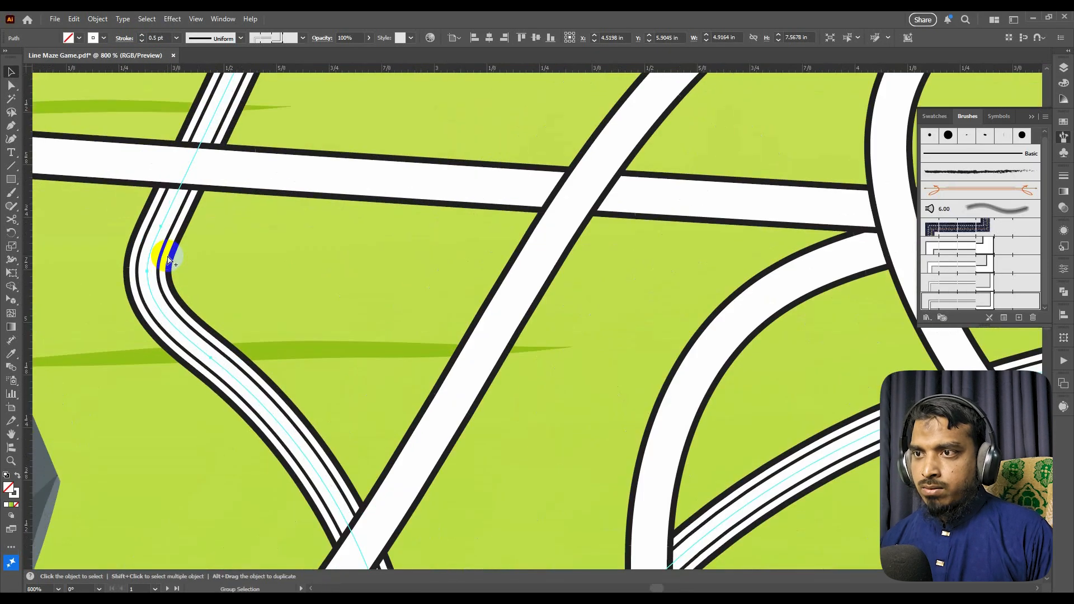
{"action": "scroll", "coordinate": [158, 254], "scroll_direction": "up", "scroll_amount": 2}
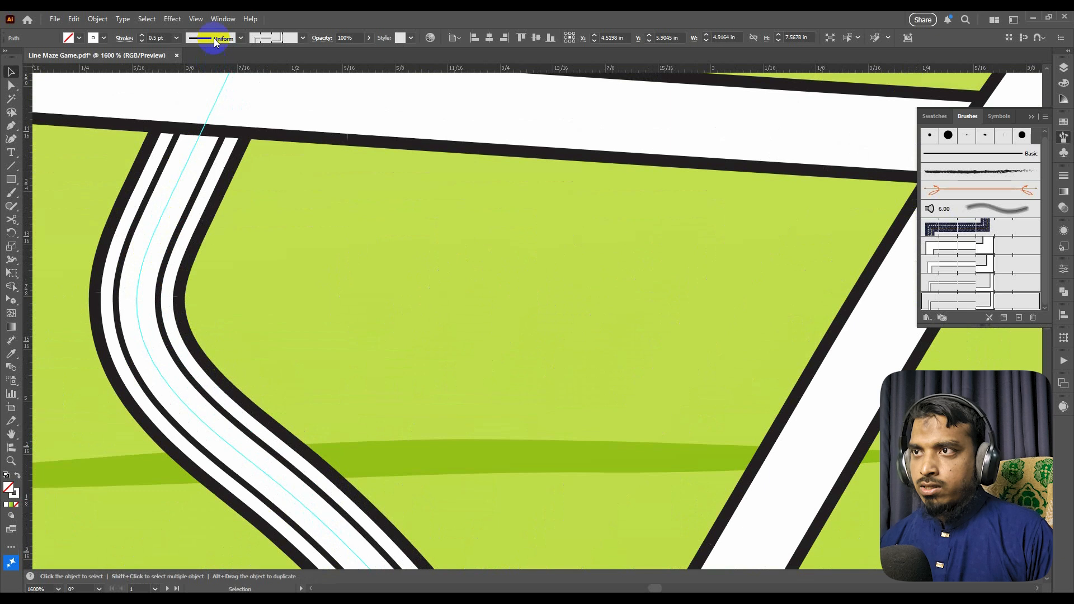
{"action": "type", "text": "0"}
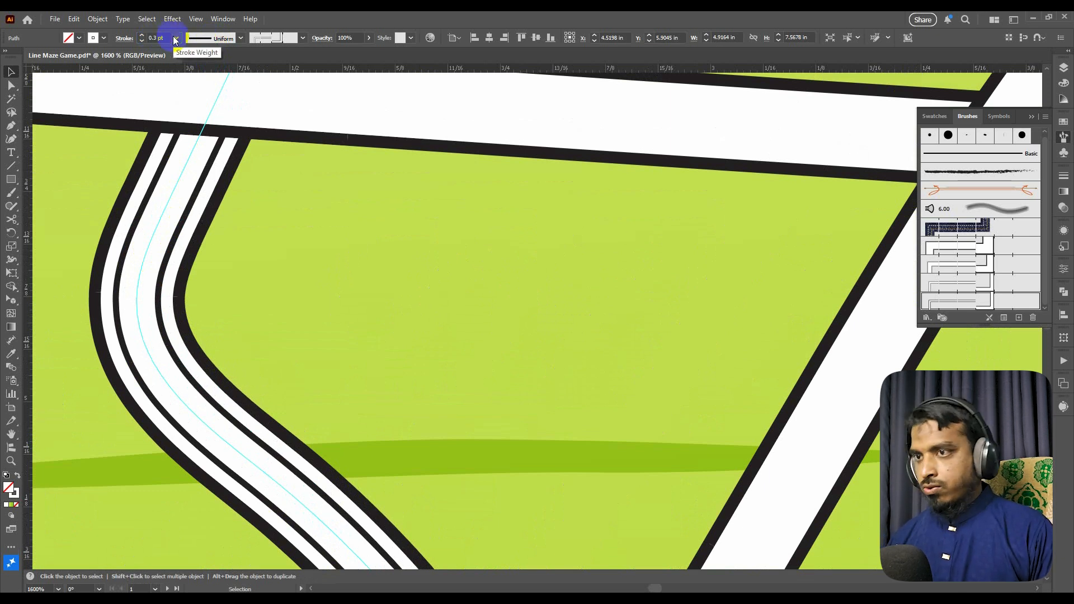
{"action": "type", "text": ".3"}
{"action": "key", "text": "Return"}
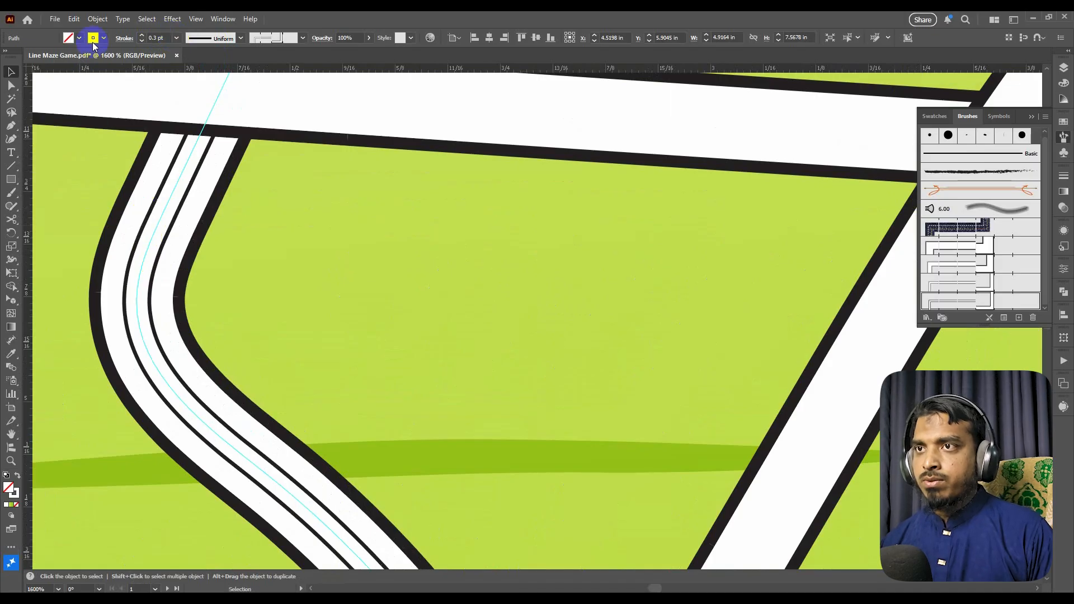
- Expand the appearance of the narrow route copy and unite its pieces with Pathfinder
{"action": "left_click", "coordinate": [98, 18]}
{"action": "left_click", "coordinate": [116, 182]}
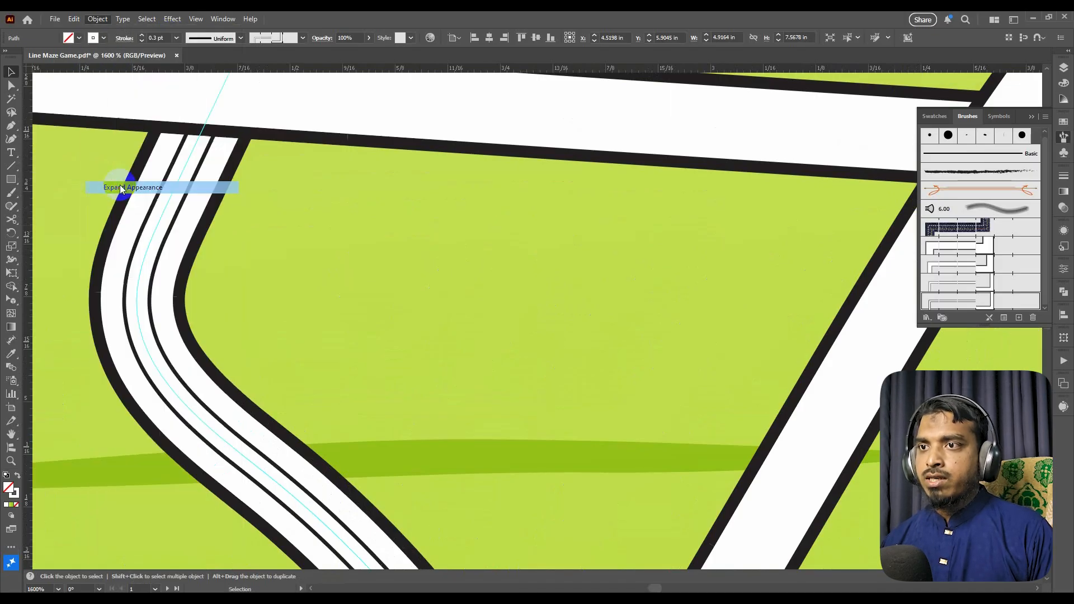
{"action": "left_click", "coordinate": [97, 19]}
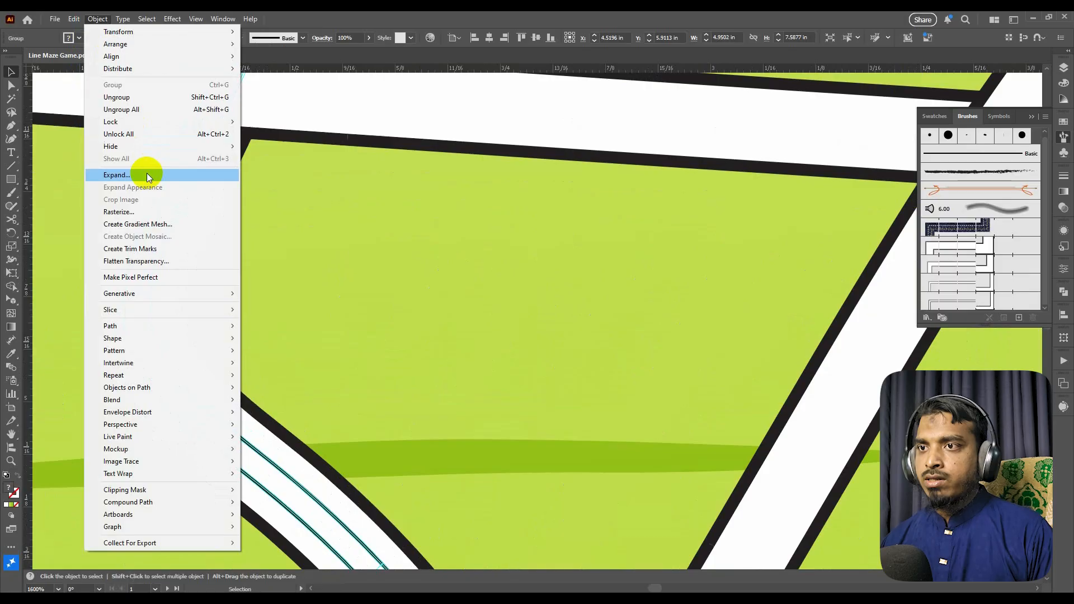
{"action": "left_click", "coordinate": [145, 177]}
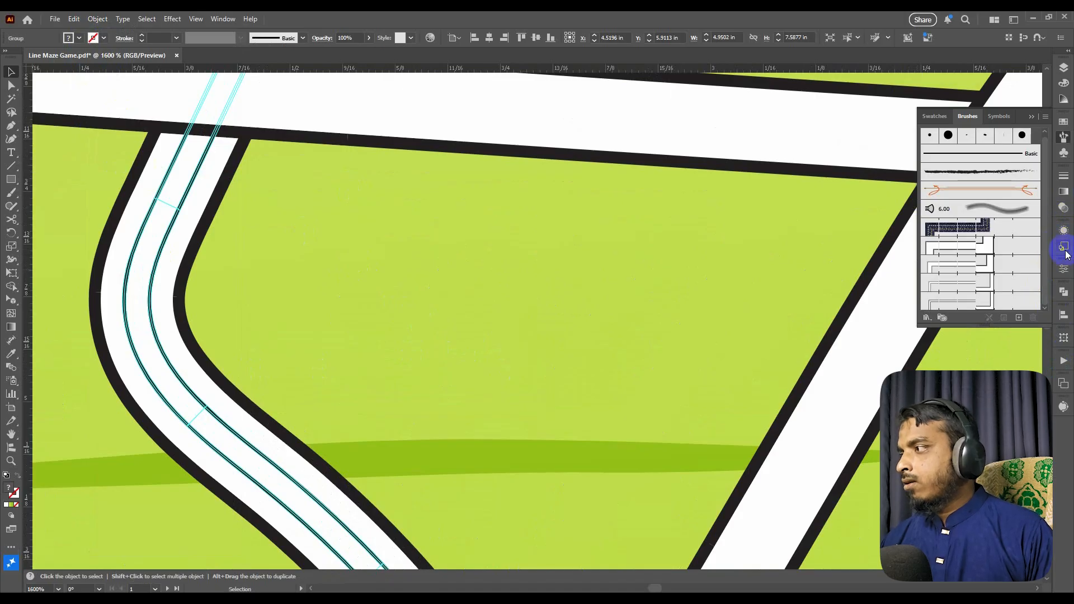
{"action": "left_click", "coordinate": [1065, 297]}
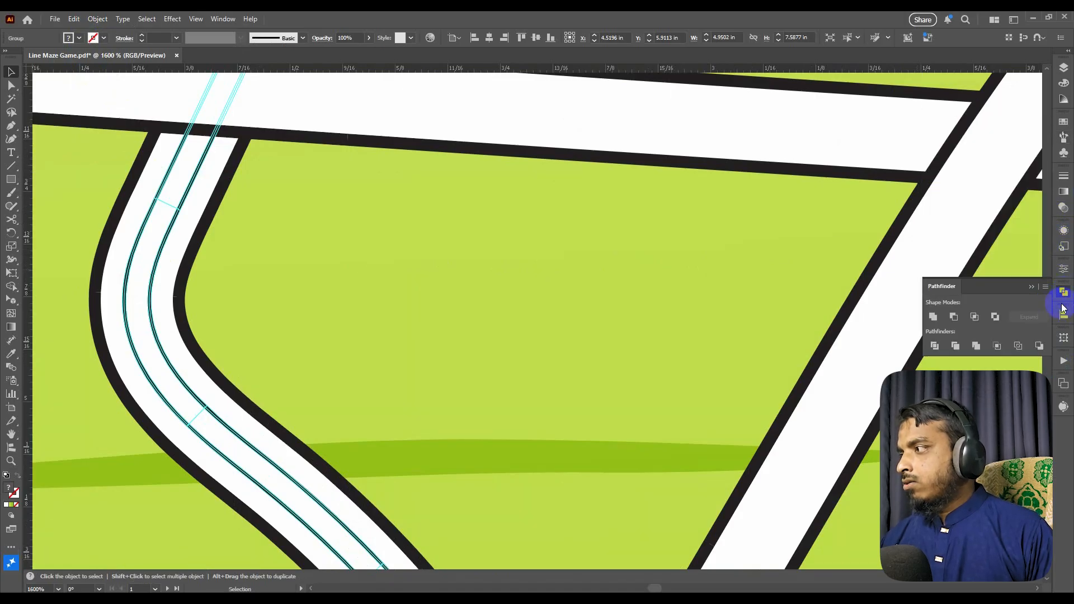
{"action": "left_click", "coordinate": [933, 317]}
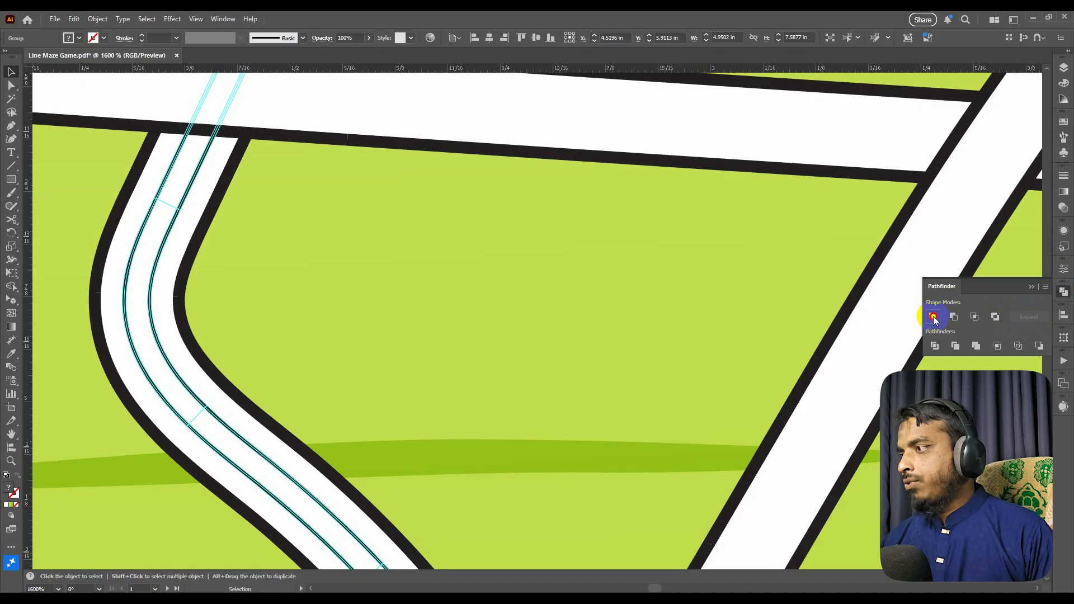
- Fill the united solution line with red and deselect it
{"action": "left_click", "coordinate": [79, 39]}
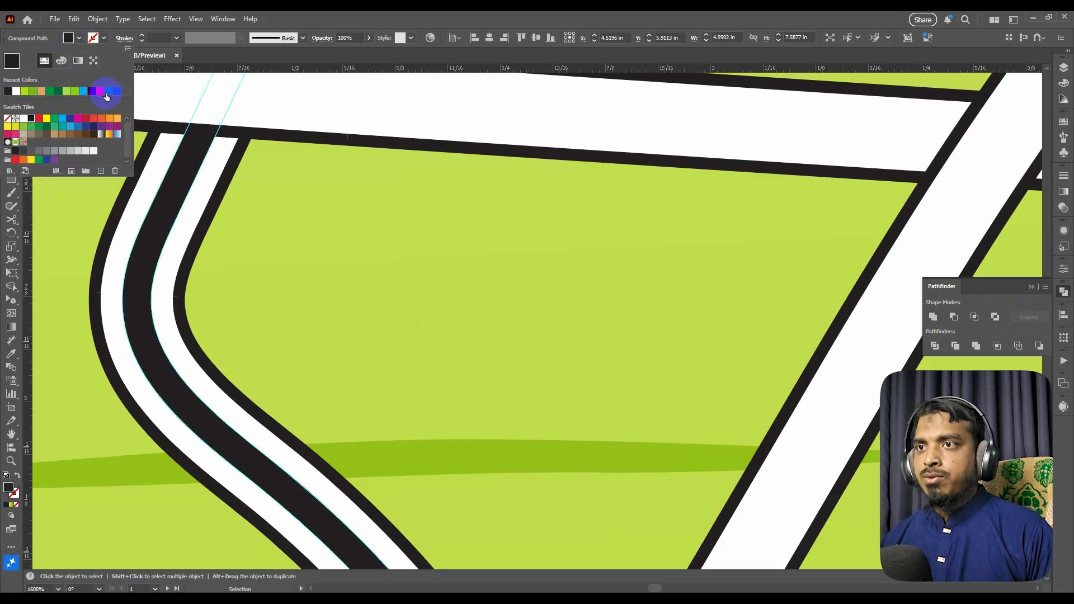
{"action": "left_click", "coordinate": [106, 96]}
{"action": "left_click", "coordinate": [338, 241]}
{"action": "scroll", "coordinate": [347, 270], "scroll_direction": "down", "scroll_amount": 10}
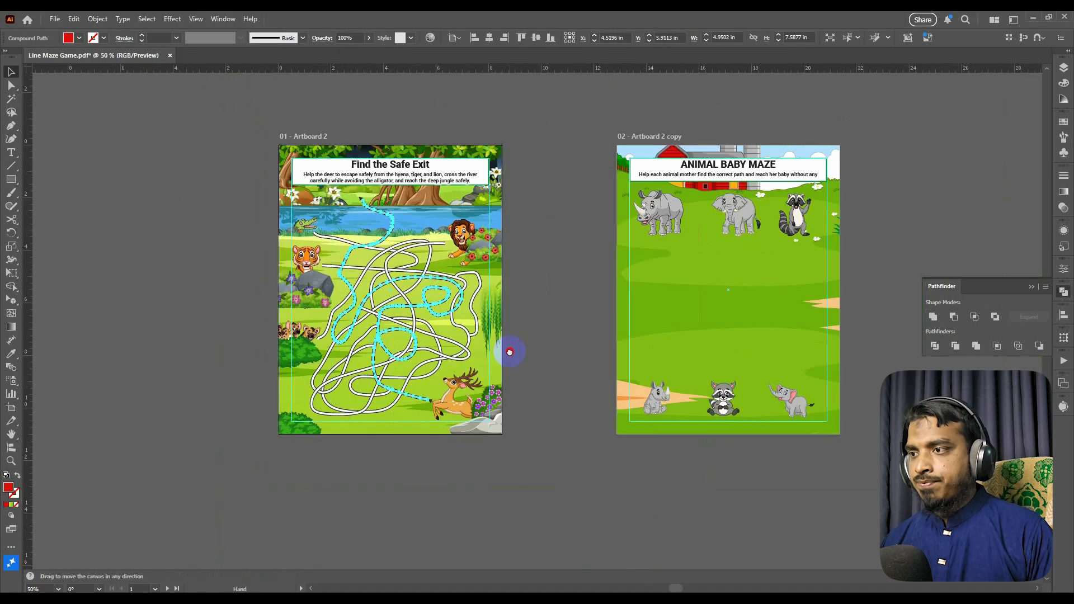
{"action": "left_click_drag", "start_coordinate": [510, 352], "coordinate": [508, 374]}
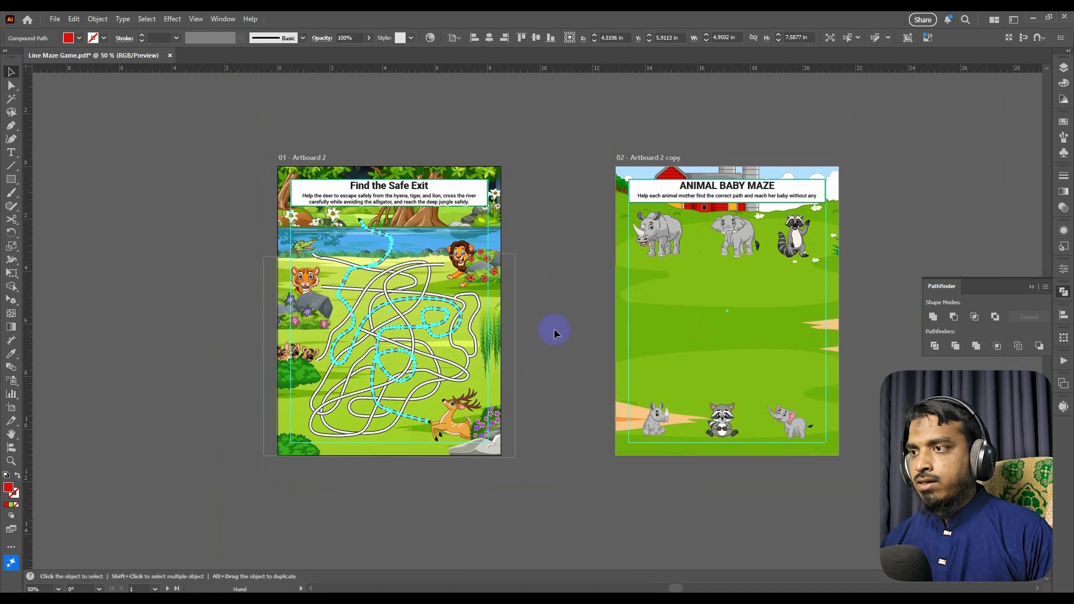
{"action": "left_click", "coordinate": [556, 331]}
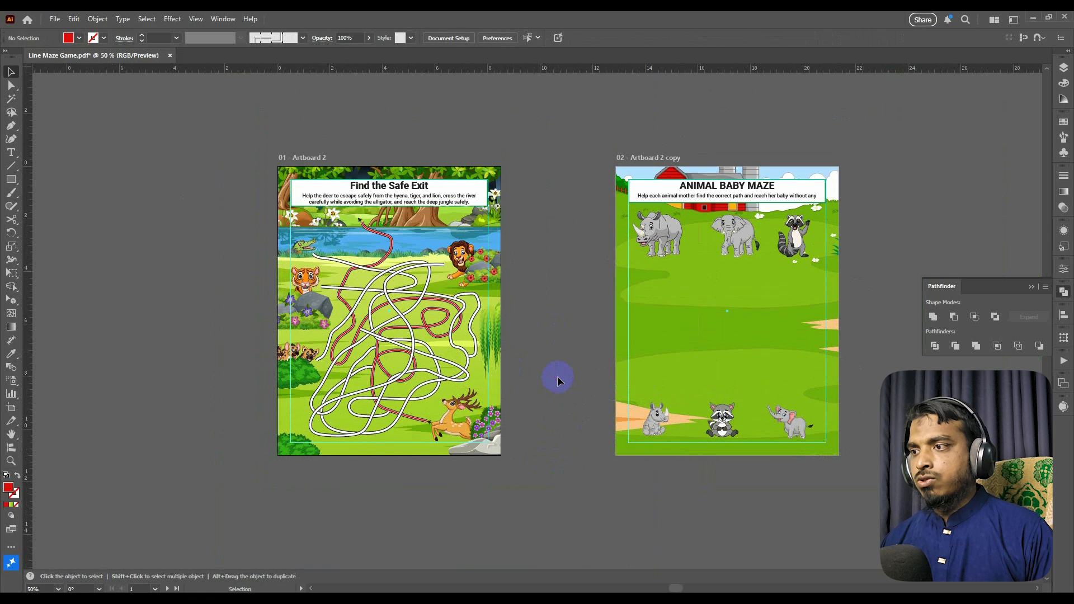
- Select the red solution line beside the deer and cut it from the Find the Safe Exit page
{"action": "scroll", "coordinate": [521, 285], "scroll_direction": "up", "scroll_amount": 1}
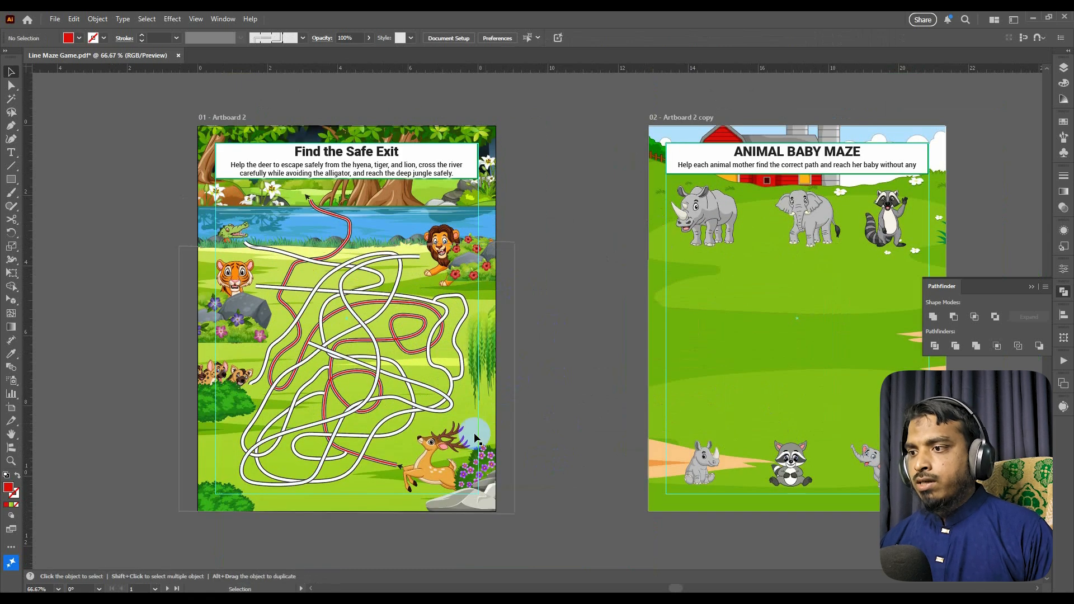
{"action": "scroll", "coordinate": [400, 467], "scroll_direction": "up", "scroll_amount": 4}
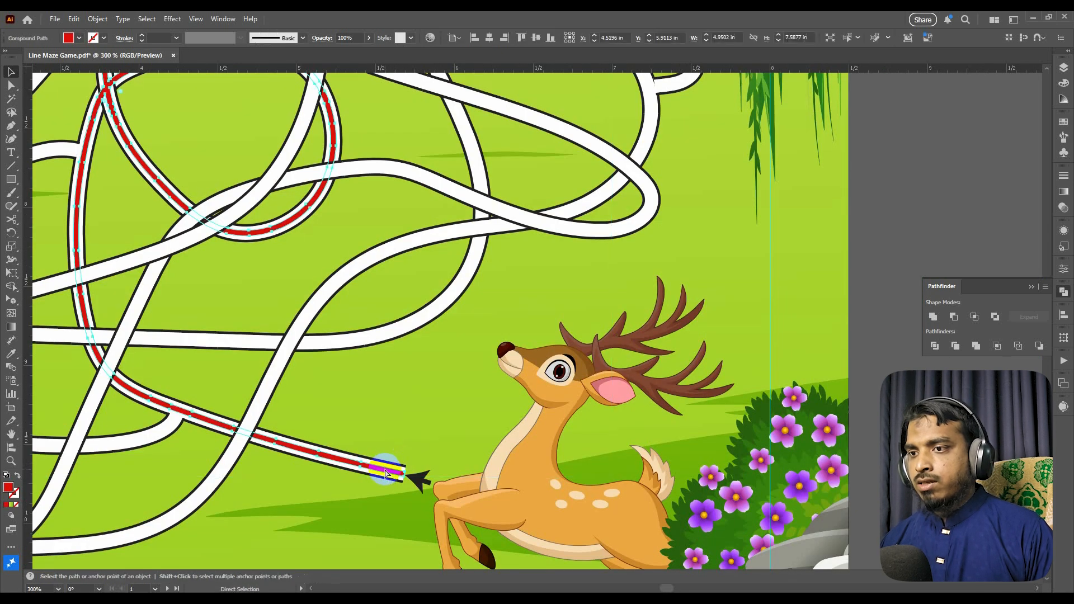
{"action": "scroll", "coordinate": [385, 469], "scroll_direction": "down", "scroll_amount": 1}
{"action": "scroll", "coordinate": [386, 467], "scroll_direction": "down", "scroll_amount": 3}
{"action": "scroll", "coordinate": [659, 362], "scroll_direction": "right", "scroll_amount": 5}
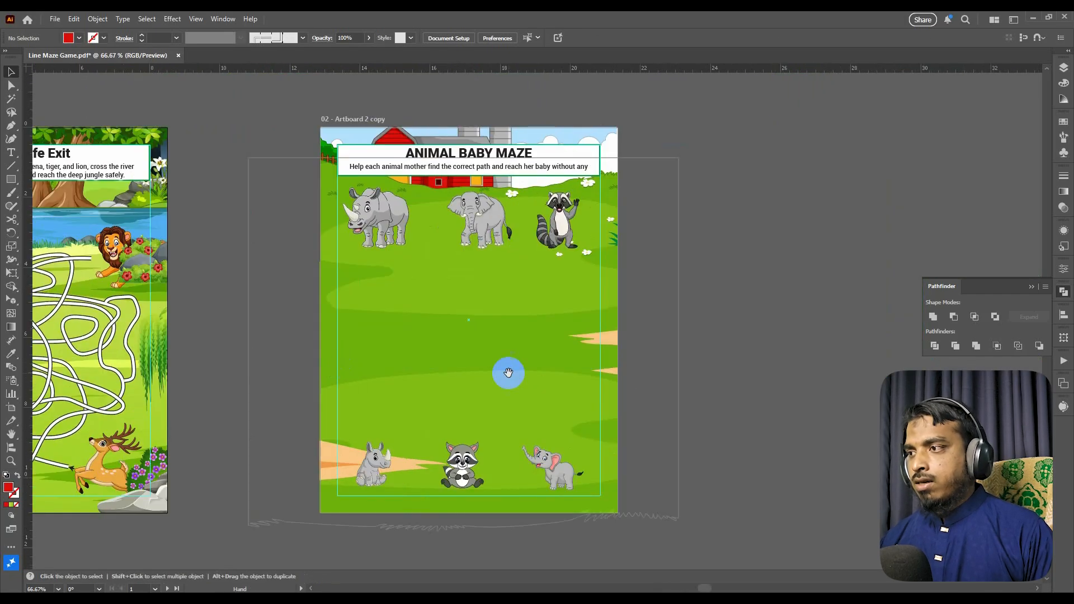
{"action": "left_click", "coordinate": [114, 373]}
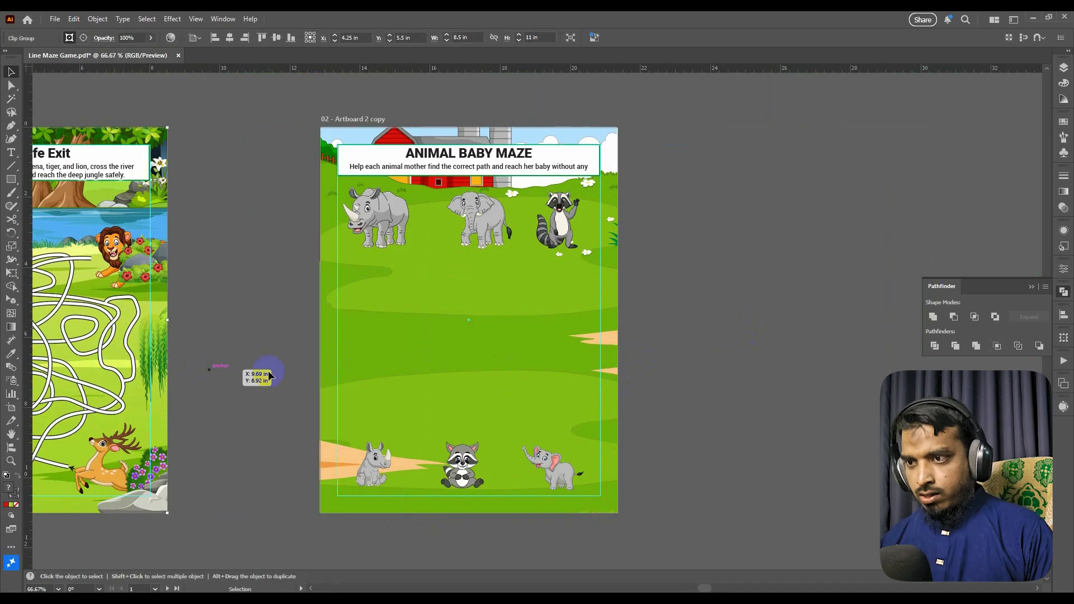
{"action": "right_click", "coordinate": [254, 336]}
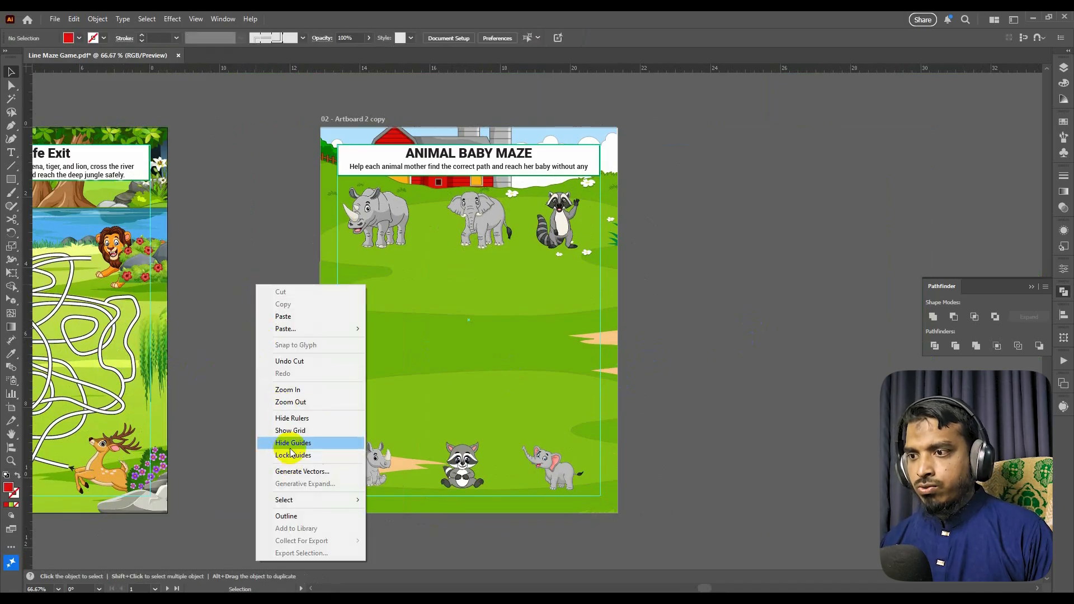
{"action": "left_click", "coordinate": [293, 442]}
- Draw a right-angled route with the Pen tool from below the mother elephant to the baby elephant on the ANIMAL BABY MAZE page
{"action": "left_click_drag", "start_coordinate": [105, 394], "coordinate": [222, 338]}
{"action": "right_click", "coordinate": [228, 313]}
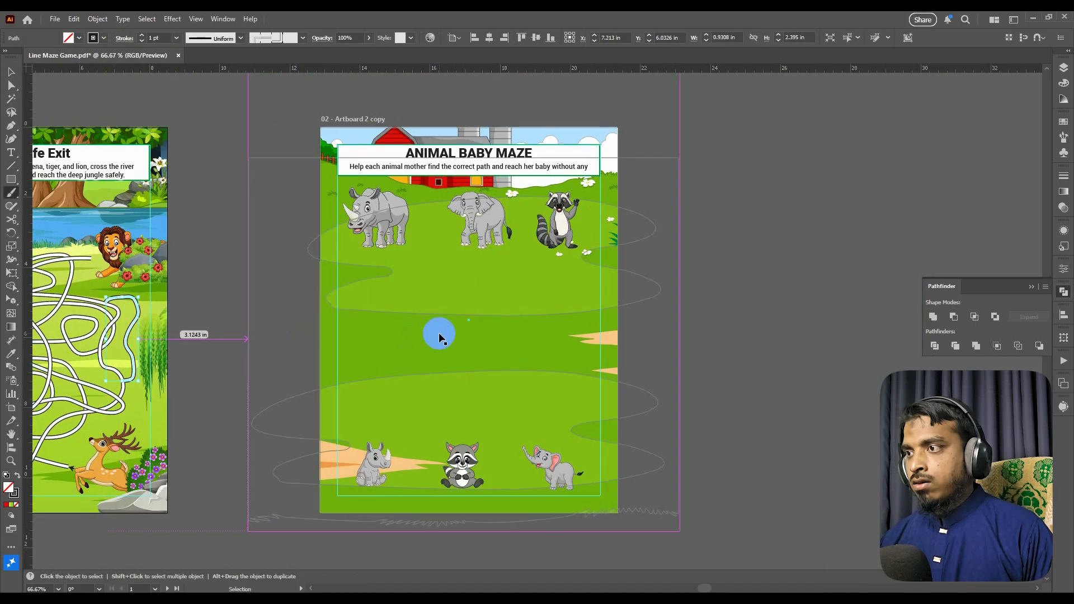
{"action": "scroll", "coordinate": [439, 338], "scroll_direction": "up", "scroll_amount": 1}
{"action": "left_click_drag", "start_coordinate": [432, 338], "coordinate": [401, 301]}
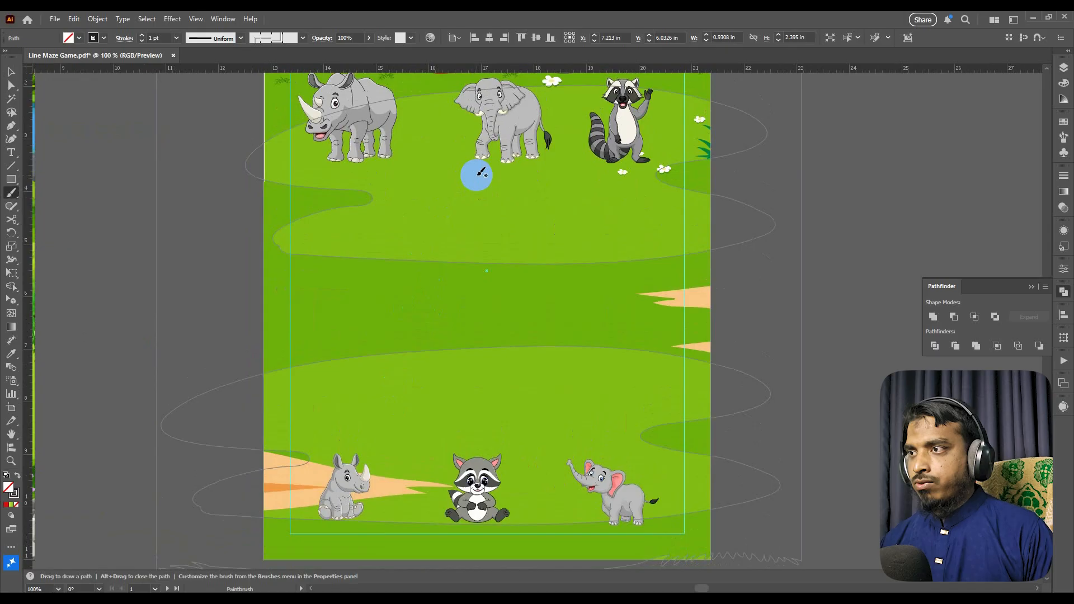
{"action": "key", "text": "p"}
{"action": "left_click", "coordinate": [494, 171]}
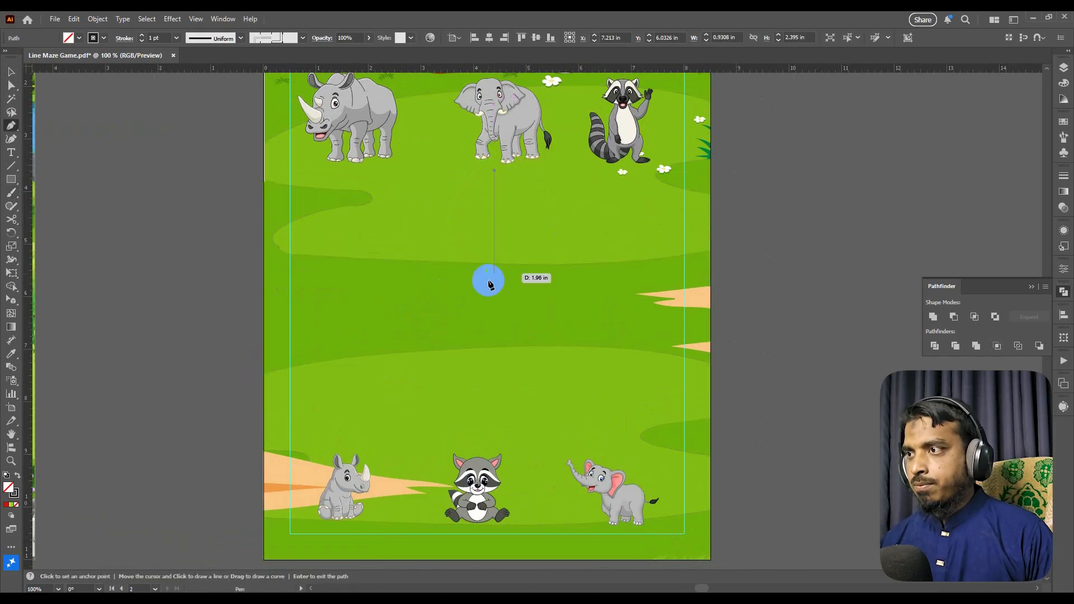
{"action": "left_click", "coordinate": [493, 293]}
{"action": "left_click", "coordinate": [594, 293]}
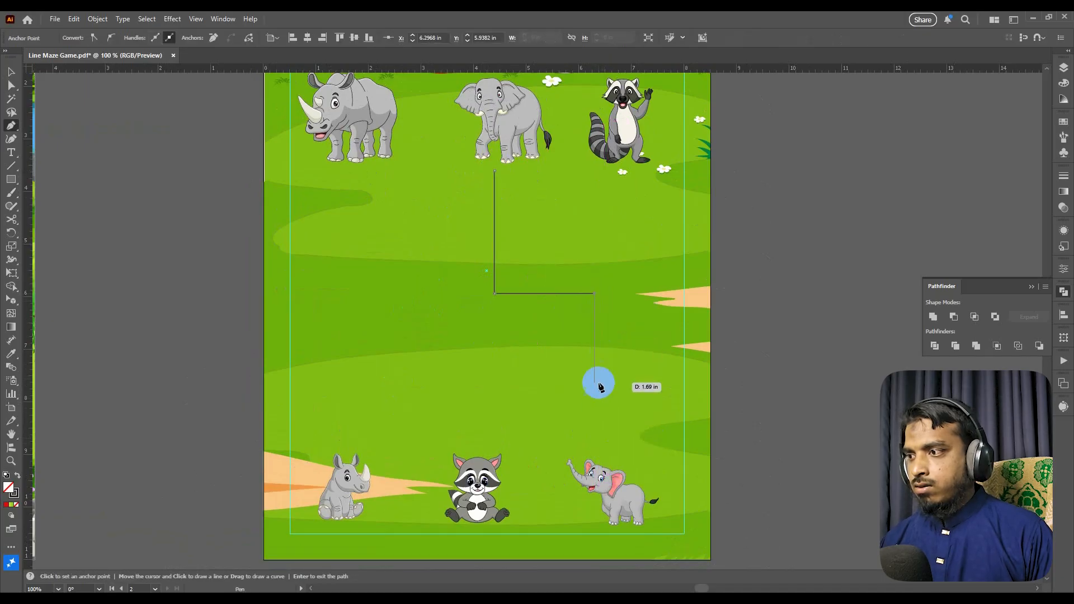
{"action": "left_click", "coordinate": [600, 363], "text": "shift"}
{"action": "left_click", "coordinate": [275, 345], "text": "shift"}
{"action": "key", "text": "ctrl+z"}
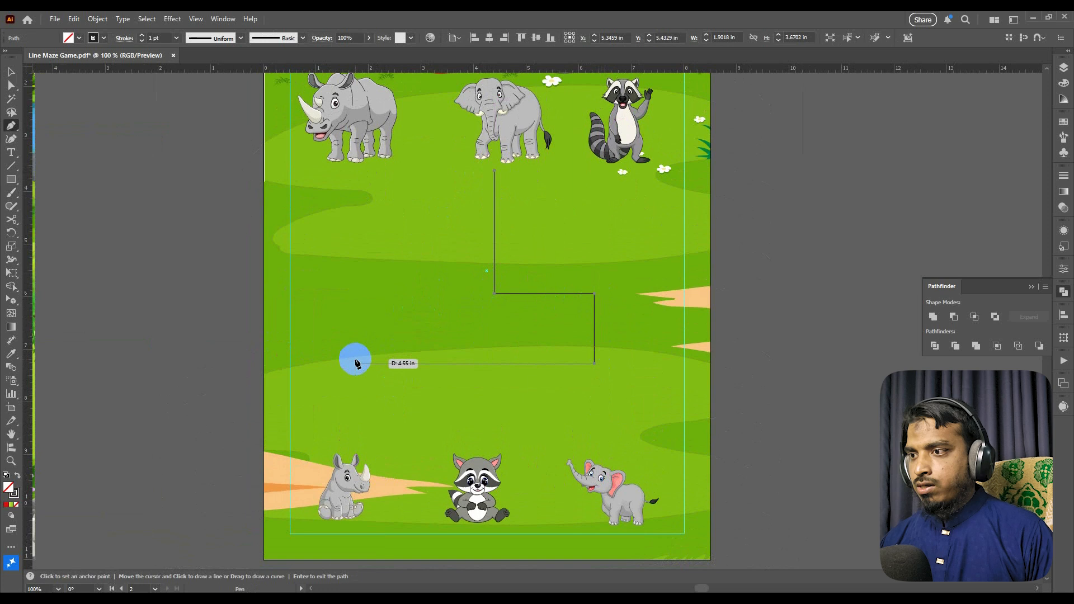
{"action": "left_click", "coordinate": [355, 362], "text": "shift"}
{"action": "left_click", "coordinate": [355, 257], "text": "shift"}
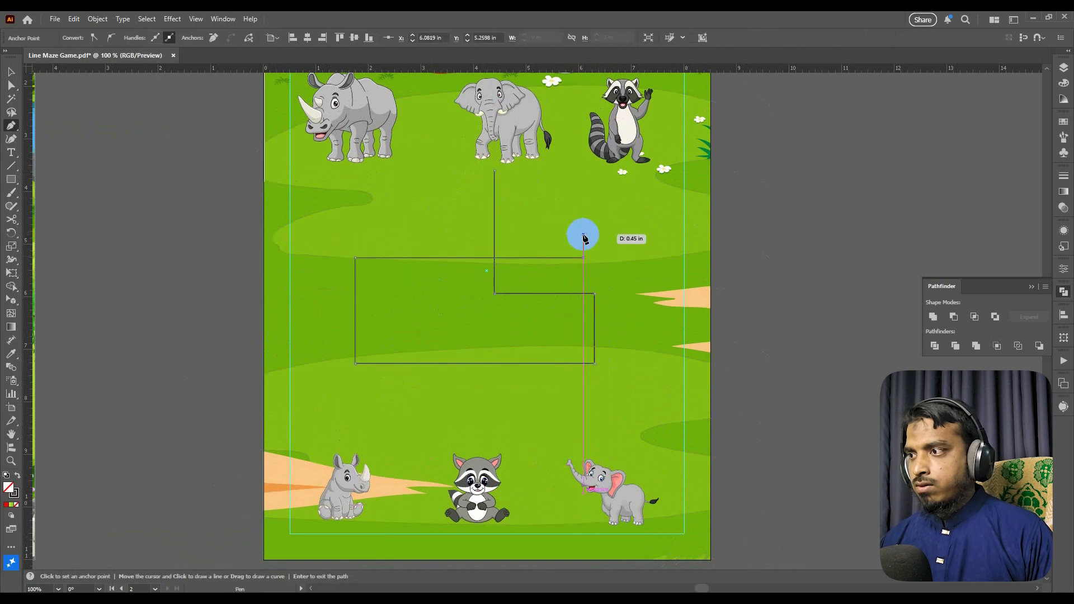
{"action": "left_click", "coordinate": [647, 257], "text": "shift"}
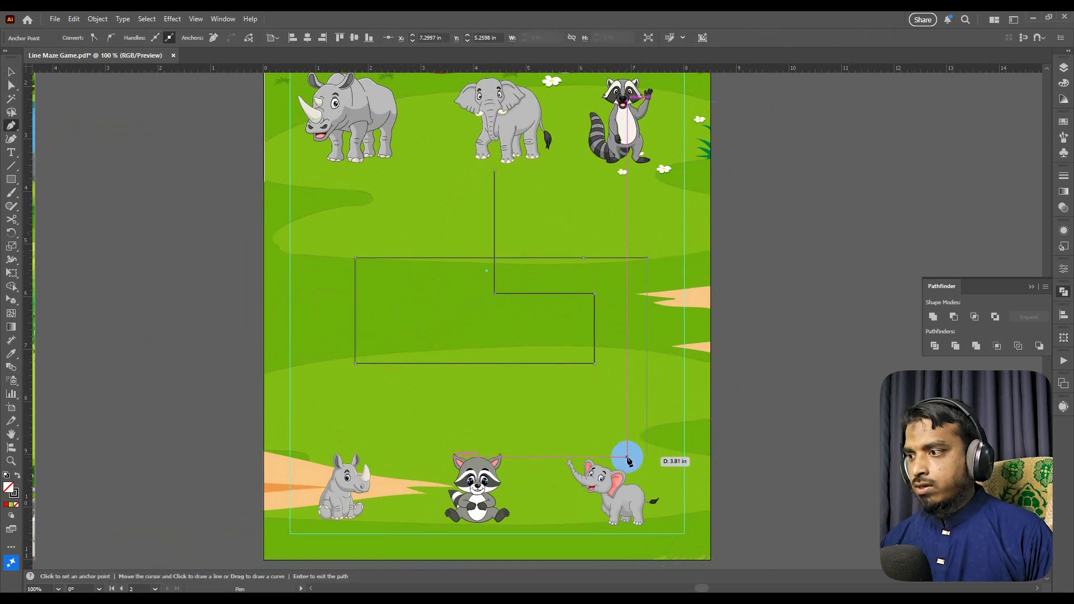
{"action": "left_click", "coordinate": [629, 457], "text": "shift"}
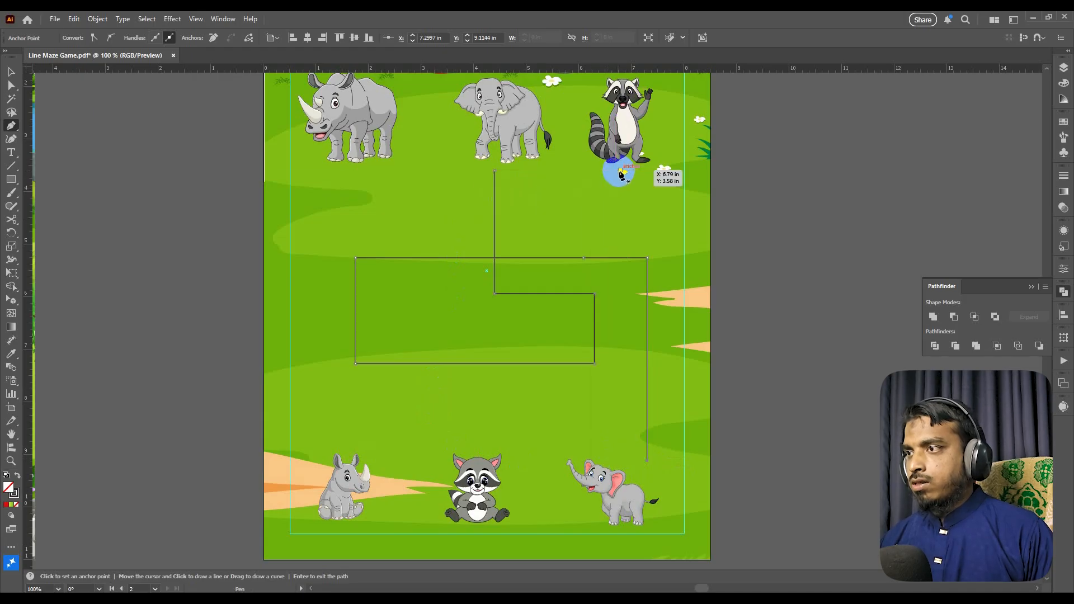
- Draw a second right-angled Pen route from below the mother raccoon, crossing the elephant's route several times and ending above the baby raccoon
{"action": "left_click", "coordinate": [621, 173]}
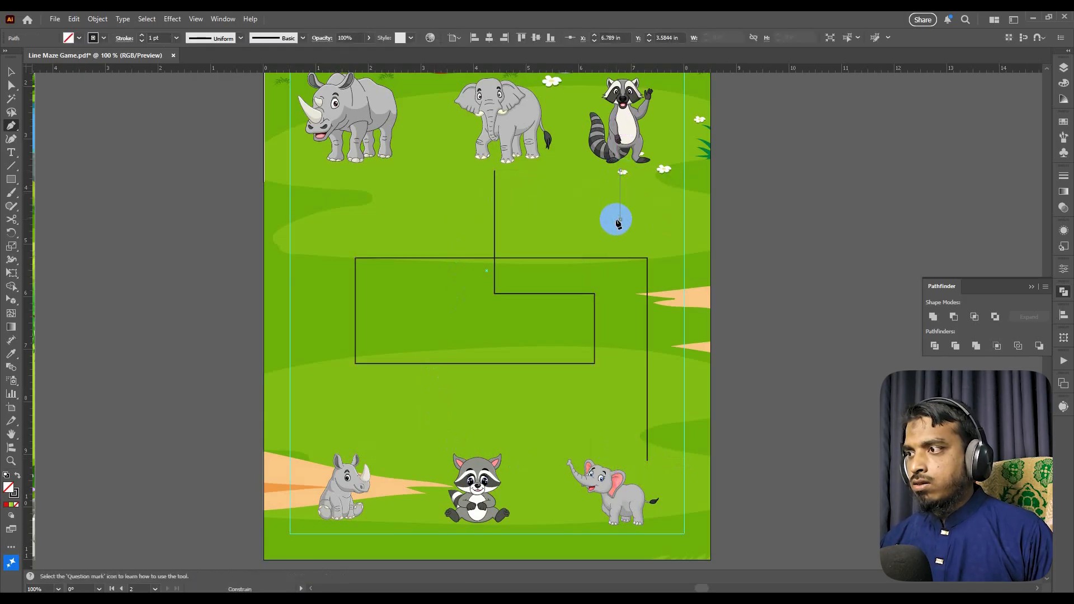
{"action": "left_click", "coordinate": [590, 219], "text": "shift"}
{"action": "left_click", "coordinate": [419, 206], "text": "shift"}
{"action": "left_click", "coordinate": [419, 406], "text": "shift"}
{"action": "left_click", "coordinate": [520, 406], "text": "shift"}
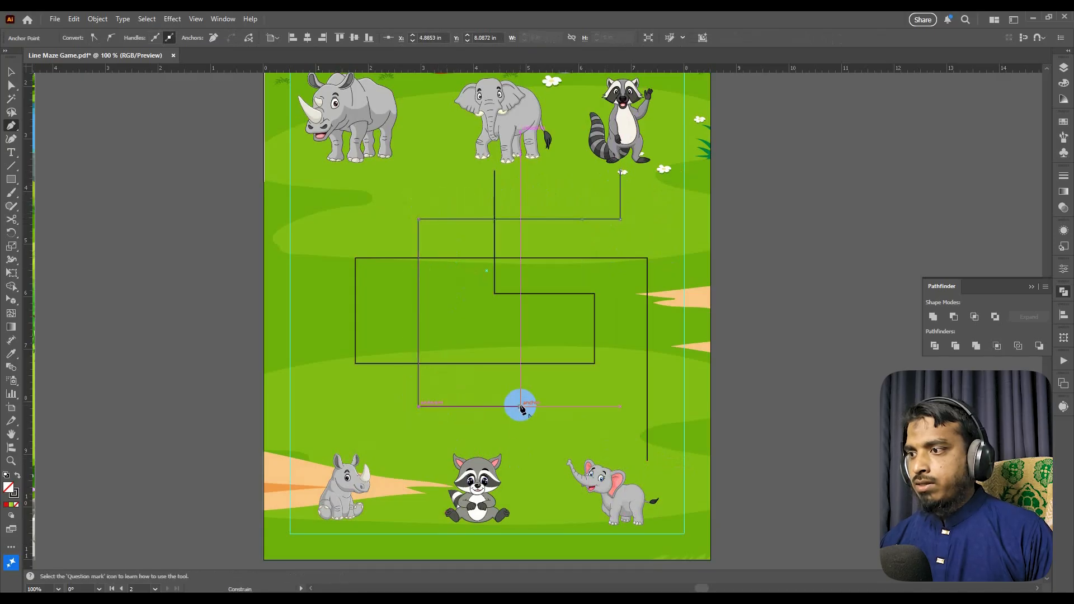
{"action": "left_click", "coordinate": [517, 349], "text": "shift"}
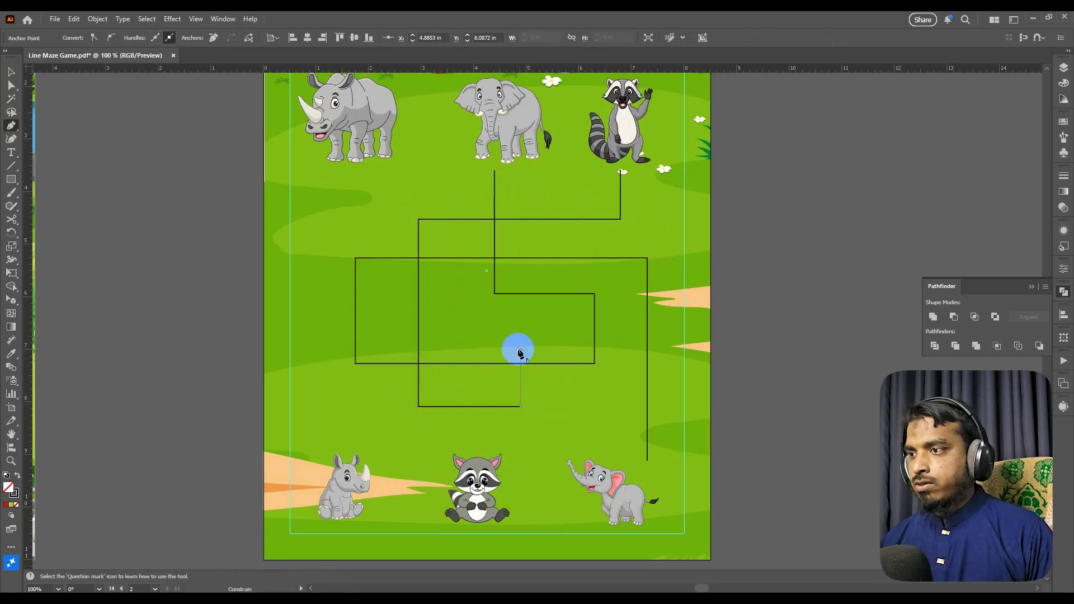
{"action": "left_click", "coordinate": [331, 334], "text": "shift"}
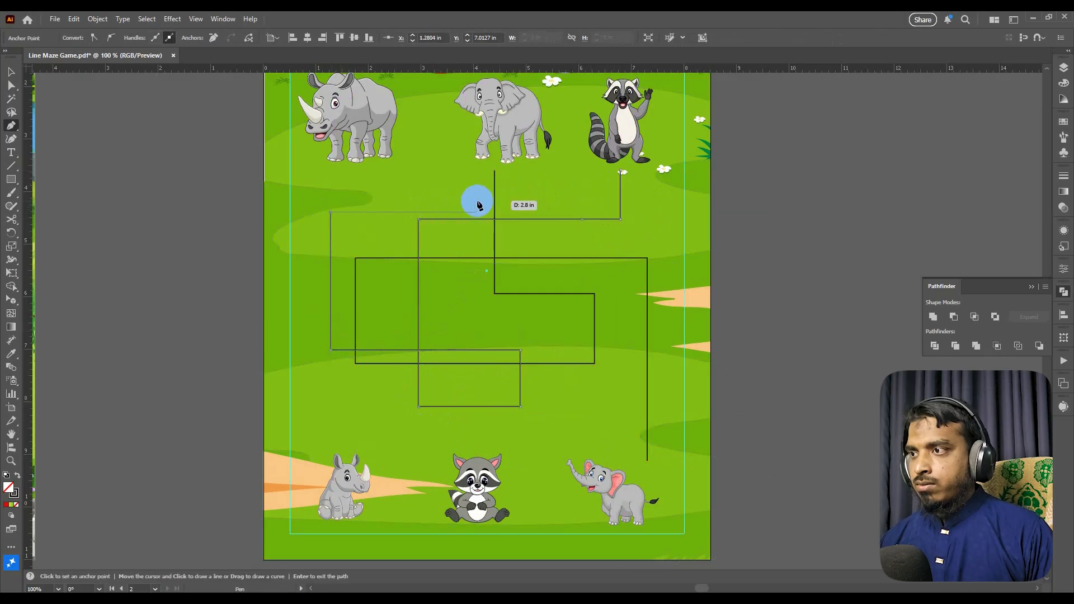
{"action": "left_click", "coordinate": [331, 191], "text": "shift"}
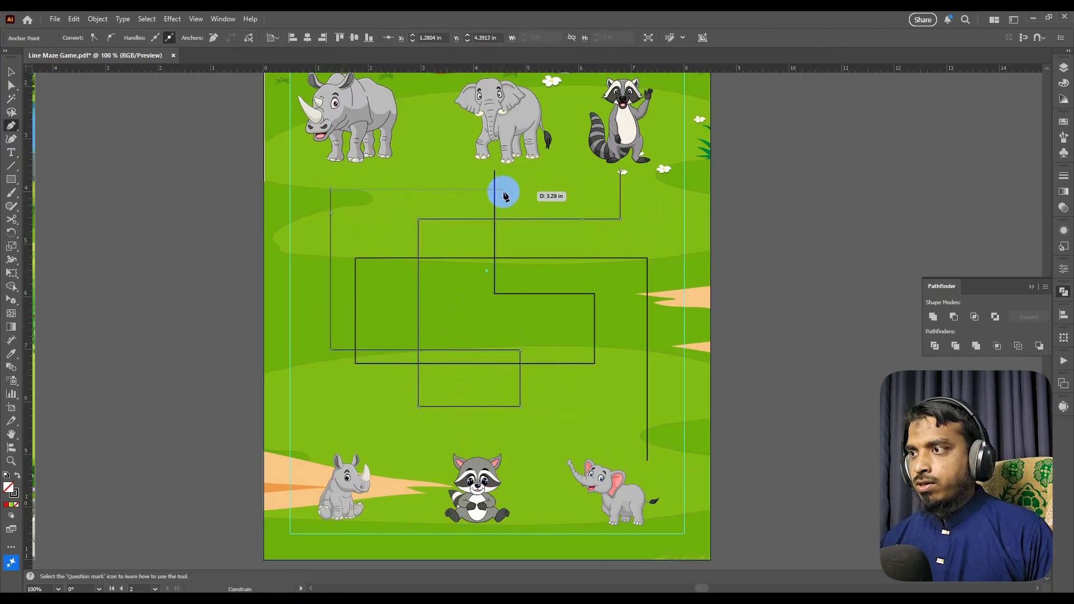
{"action": "left_click", "coordinate": [538, 191], "text": "shift"}
{"action": "left_click", "coordinate": [541, 415], "text": "shift"}
{"action": "left_click", "coordinate": [599, 414], "text": "shift"}
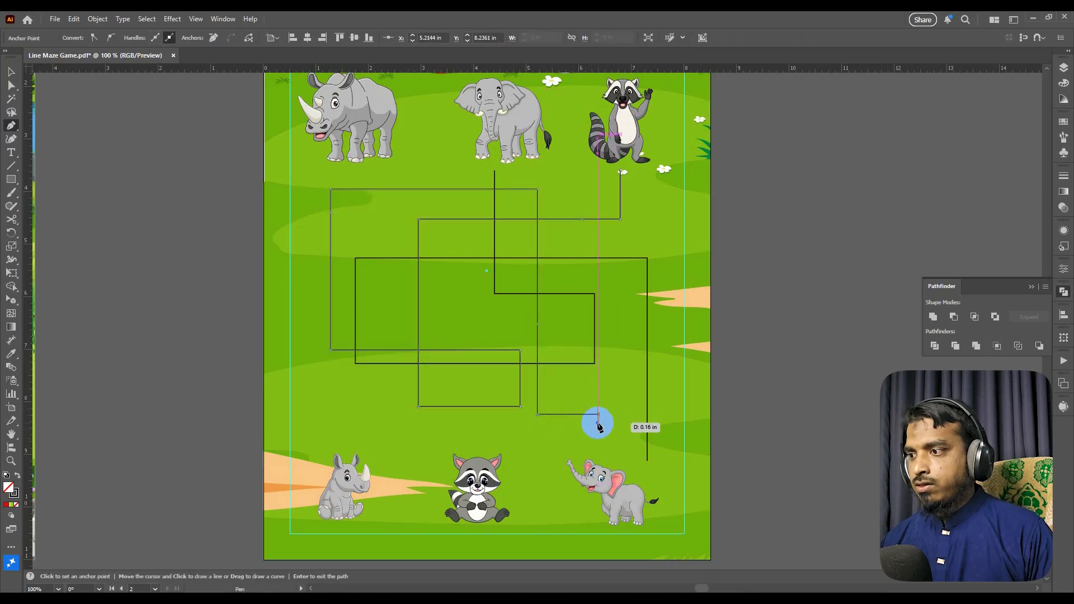
{"action": "left_click", "coordinate": [618, 415], "text": "shift"}
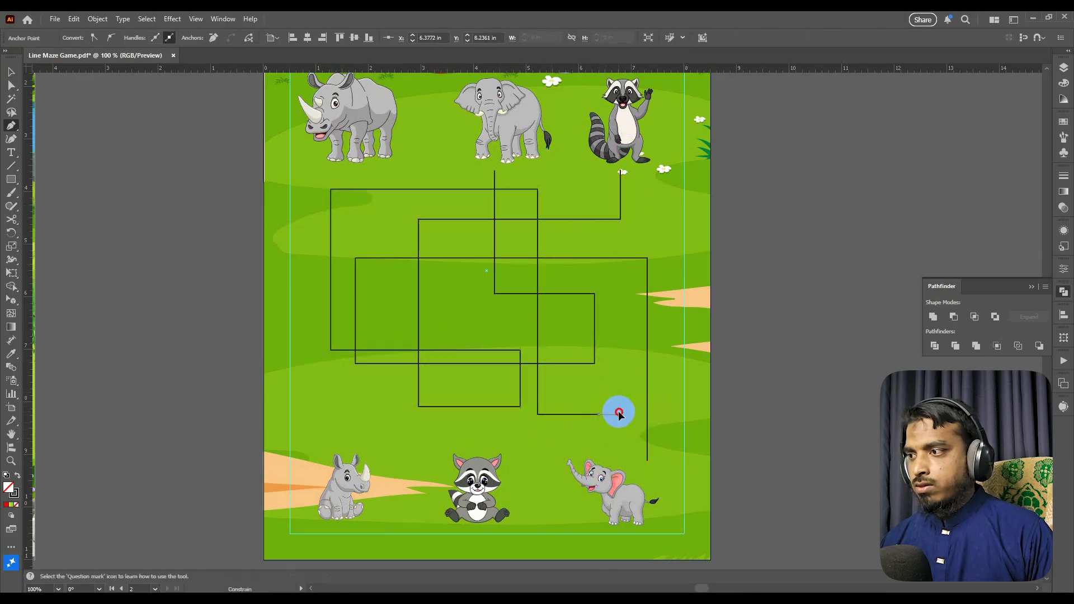
{"action": "left_click", "coordinate": [618, 275], "text": "shift"}
{"action": "left_click", "coordinate": [445, 276], "text": "shift"}
{"action": "left_click", "coordinate": [446, 424], "text": "shift"}
{"action": "left_click", "coordinate": [476, 424], "text": "shift"}
{"action": "left_click", "coordinate": [476, 449], "text": "shift"}
- Place horizontal guides along the upper and lower ends of the maze routes
{"action": "key", "text": "v"}
{"action": "left_click_drag", "start_coordinate": [442, 68], "coordinate": [467, 449]}
{"action": "scroll", "coordinate": [468, 449], "scroll_direction": "up", "scroll_amount": 4}
{"action": "left_click_drag", "start_coordinate": [501, 68], "coordinate": [495, 225]}
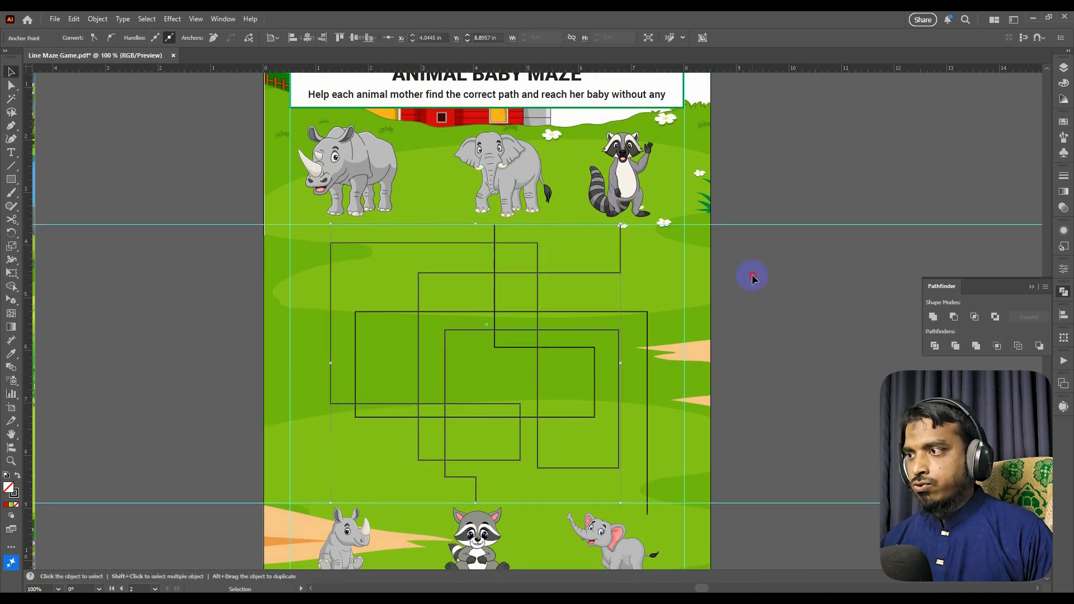
{"action": "left_click", "coordinate": [752, 278]}
{"action": "scroll", "coordinate": [753, 278], "scroll_direction": "down", "scroll_amount": 3}
{"action": "key", "text": "p"}
{"action": "left_click", "coordinate": [343, 185]}
{"action": "left_click", "coordinate": [343, 231], "text": "shift"}
{"action": "left_click", "coordinate": [383, 231], "text": "shift"}
{"action": "left_click", "coordinate": [383, 403], "text": "shift"}
{"action": "key", "text": "ctrl+z"}
{"action": "key", "text": "ctrl+z"}
{"action": "left_click", "coordinate": [343, 251], "text": "shift"}
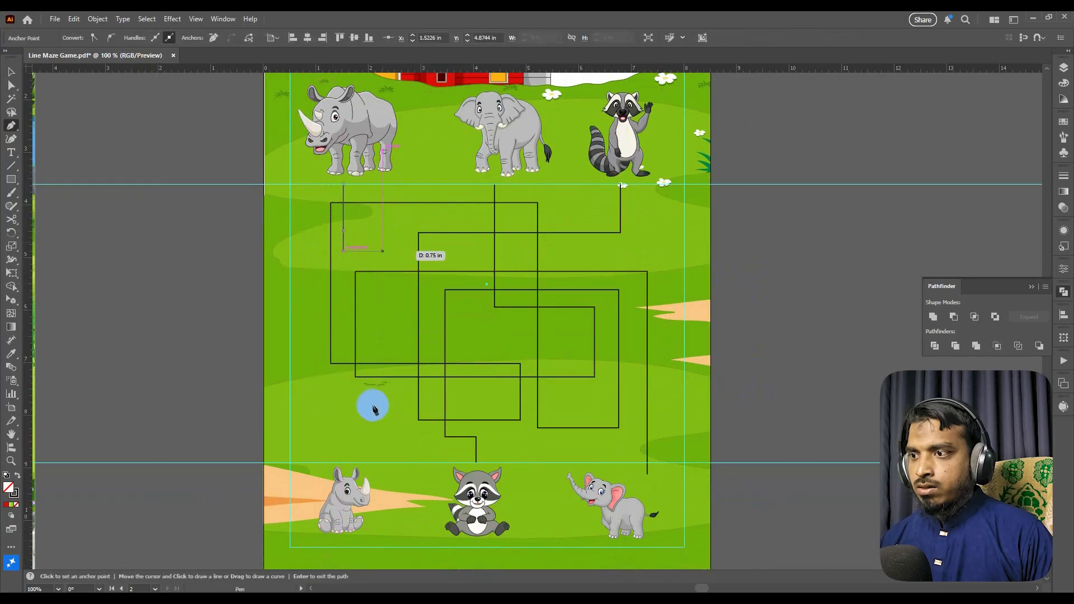
{"action": "left_click", "coordinate": [382, 251], "text": "shift"}
{"action": "left_click", "coordinate": [383, 391], "text": "shift"}
{"action": "scroll", "coordinate": [283, 224], "scroll_direction": "down", "scroll_amount": 1}
{"action": "key", "text": "v"}
{"action": "key", "text": "Delete"}
- Draw a right-angled Pen route from the guide below the mother rhino, winding through the other routes to the baby rhino
{"action": "key", "text": "p"}
{"action": "left_click", "coordinate": [344, 157]}
{"action": "left_click", "coordinate": [344, 206], "text": "shift"}
{"action": "left_click", "coordinate": [381, 206], "text": "shift"}
{"action": "left_click", "coordinate": [380, 369], "text": "shift"}
{"action": "left_click", "coordinate": [305, 369], "text": "shift"}
{"action": "left_click", "coordinate": [306, 258], "text": "shift"}
{"action": "left_click", "coordinate": [395, 258], "text": "shift"}
{"action": "left_click", "coordinate": [395, 317], "text": "shift"}
{"action": "left_click", "coordinate": [669, 316], "text": "shift"}
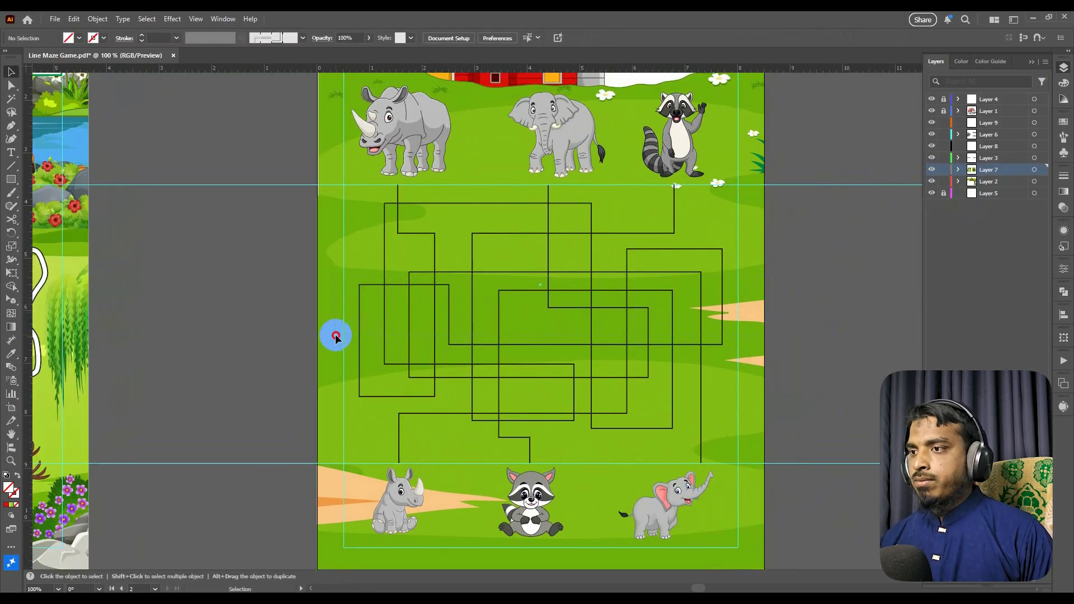
- Apply the custom white path pattern brush with black edges to the three maze routes and deselect them
{"action": "left_click", "coordinate": [359, 335]}
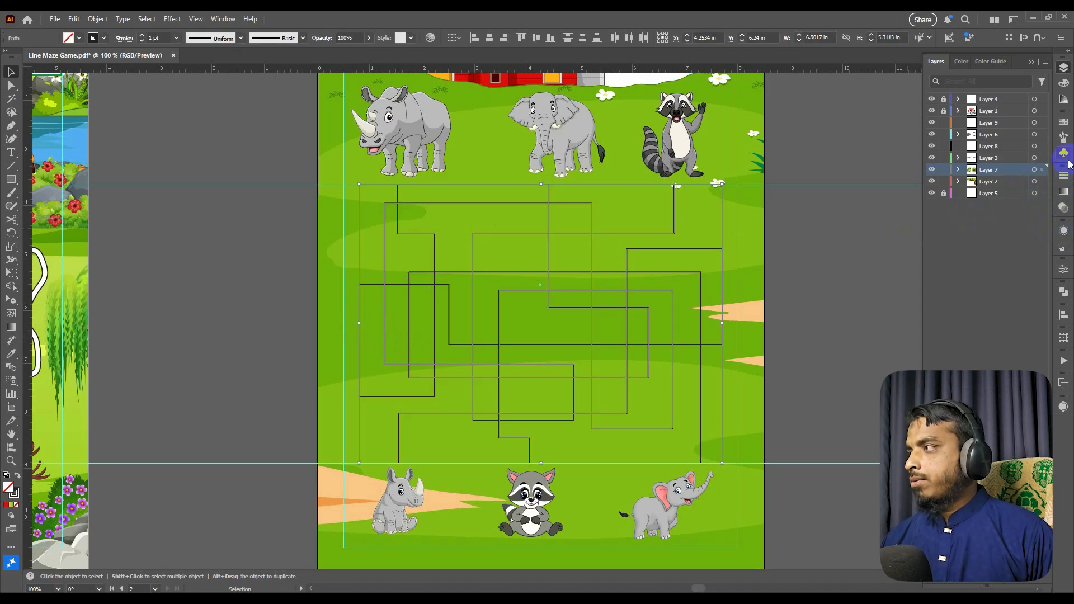
{"action": "left_click", "coordinate": [1064, 140]}
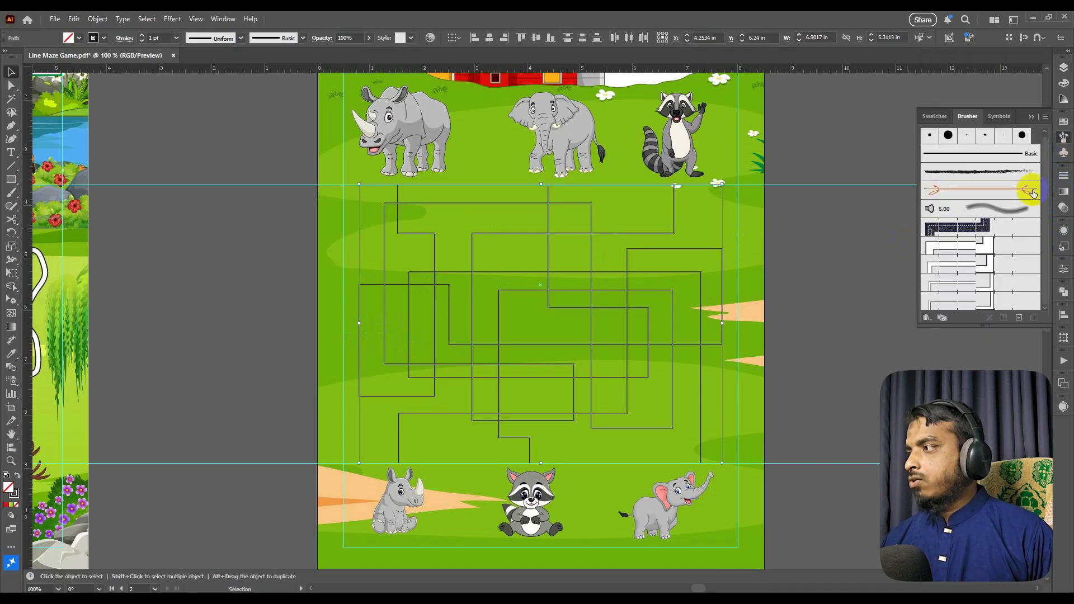
{"action": "left_click", "coordinate": [974, 306]}
{"action": "left_click", "coordinate": [858, 364]}
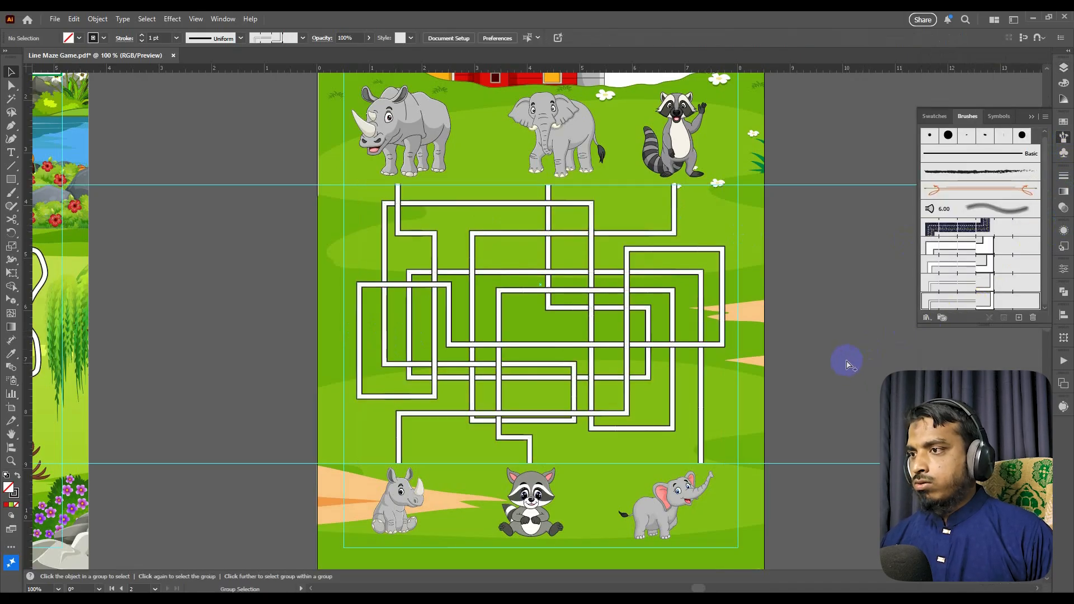
{"action": "scroll", "coordinate": [850, 365], "scroll_direction": "down", "scroll_amount": 1}
{"action": "left_click_drag", "start_coordinate": [747, 330], "coordinate": [747, 297]}
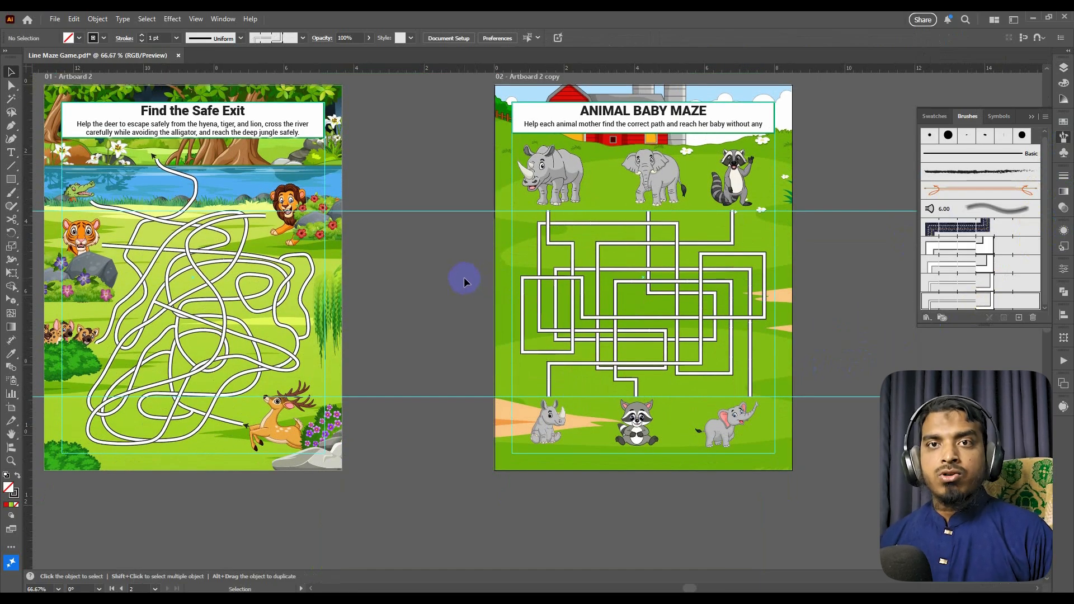
{"action": "scroll", "coordinate": [505, 289], "scroll_direction": "down", "scroll_amount": 1}
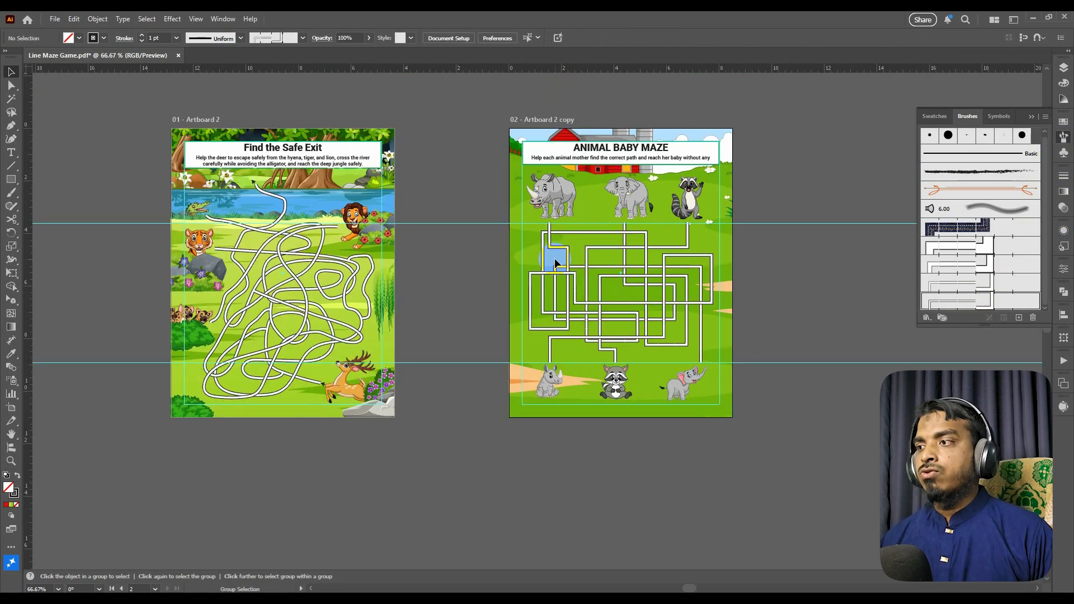
{"action": "left_click_drag", "start_coordinate": [468, 307], "coordinate": [465, 303]}
{"action": "scroll", "coordinate": [591, 317], "scroll_direction": "up", "scroll_amount": 1}
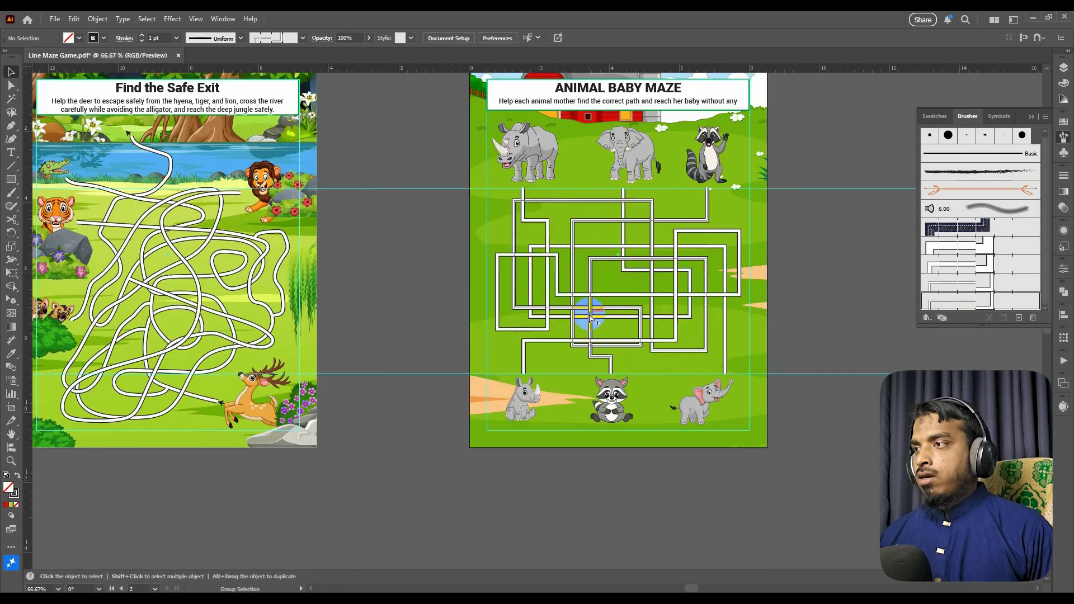
{"action": "left_click_drag", "start_coordinate": [591, 190], "coordinate": [579, 206]}
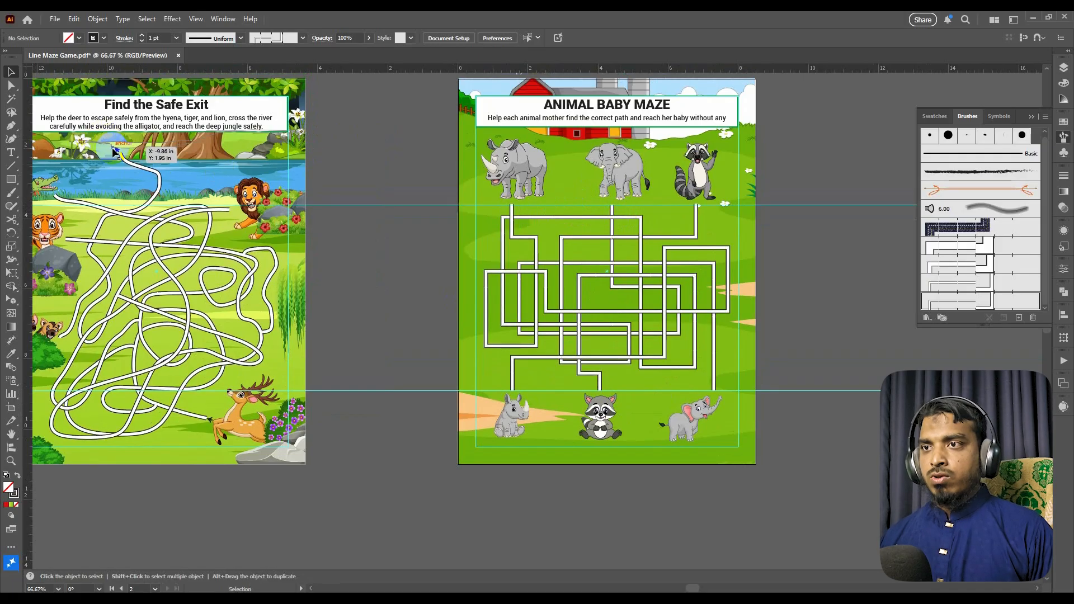
- Copy the arrow marker from the Find the Safe Exit page and place it pointing down at the start of the rhino's route
{"action": "left_click_drag", "start_coordinate": [126, 208], "coordinate": [502, 207]}
{"action": "scroll", "coordinate": [506, 205], "scroll_direction": "up", "scroll_amount": 5}
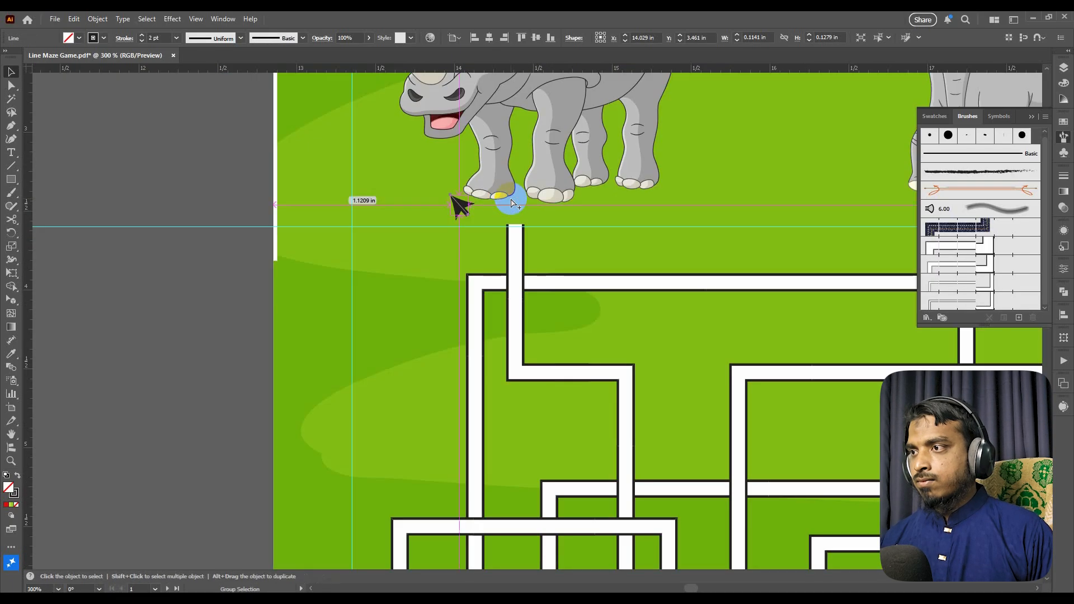
{"action": "left_click_drag", "start_coordinate": [429, 190], "coordinate": [425, 257]}
{"action": "left_click_drag", "start_coordinate": [441, 207], "coordinate": [515, 209]}
- Shift the row of three mother animals slightly upward to leave room for arrows above the routes
{"action": "left_click_drag", "start_coordinate": [868, 223], "coordinate": [868, 209]}
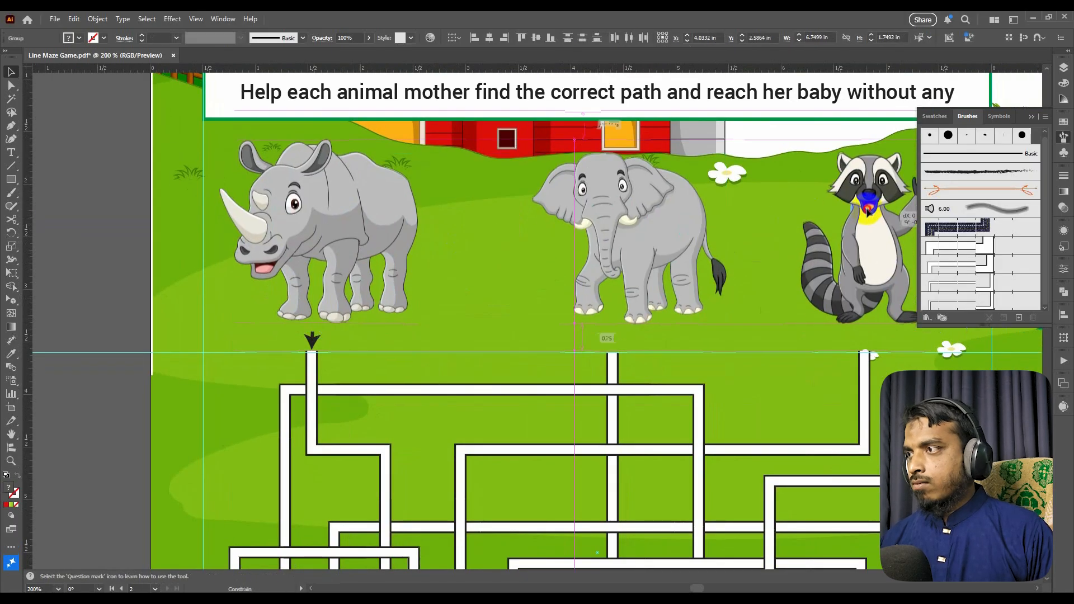
{"action": "left_click", "coordinate": [611, 355]}
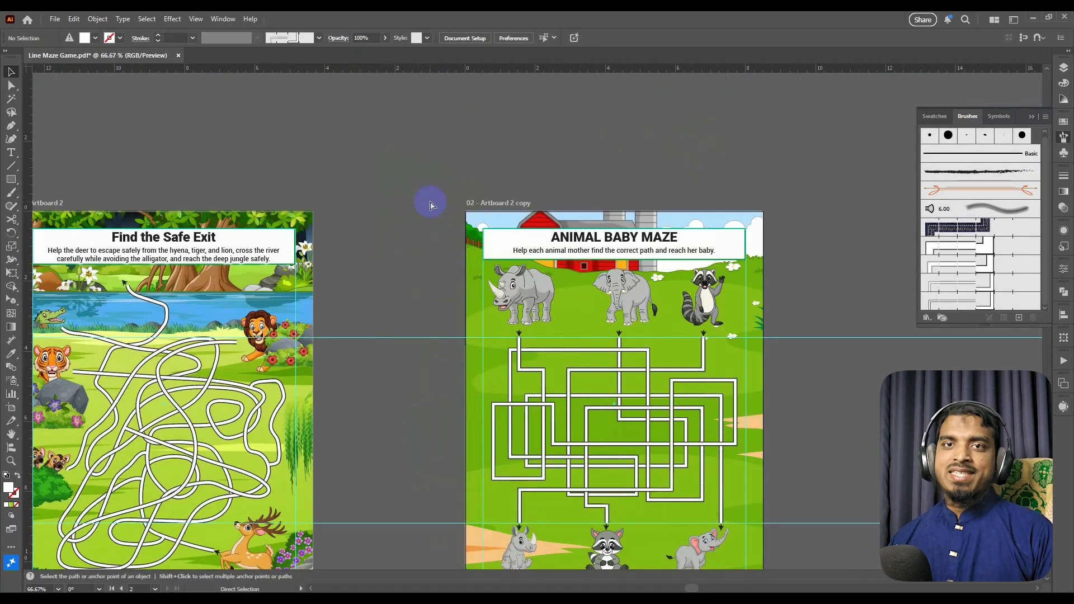
- Save the file and review both maze pages of Line Maze Game.pdf in Foxit PDF Reader
{"action": "key", "text": "ctrl+s"}
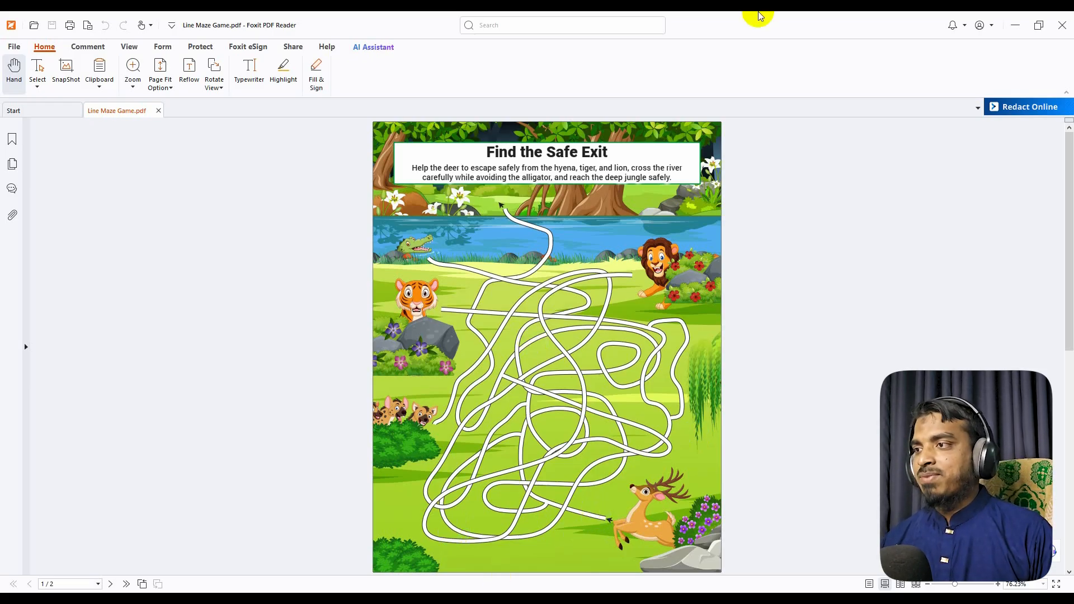
{"action": "scroll", "coordinate": [528, 336], "scroll_direction": "down", "scroll_amount": 3}
{"action": "scroll", "coordinate": [528, 337], "scroll_direction": "down", "scroll_amount": 4}
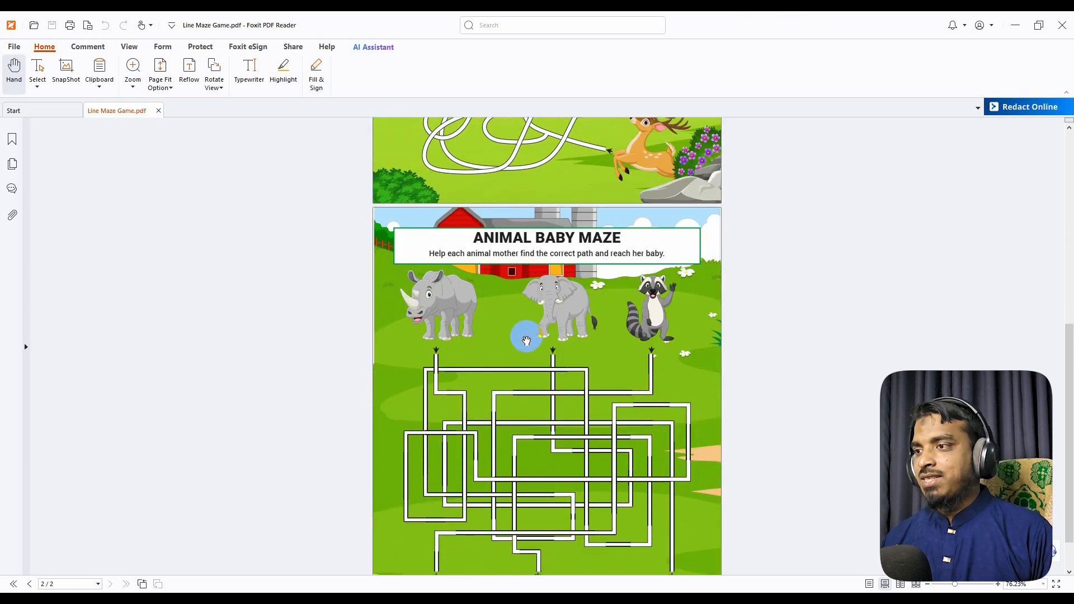